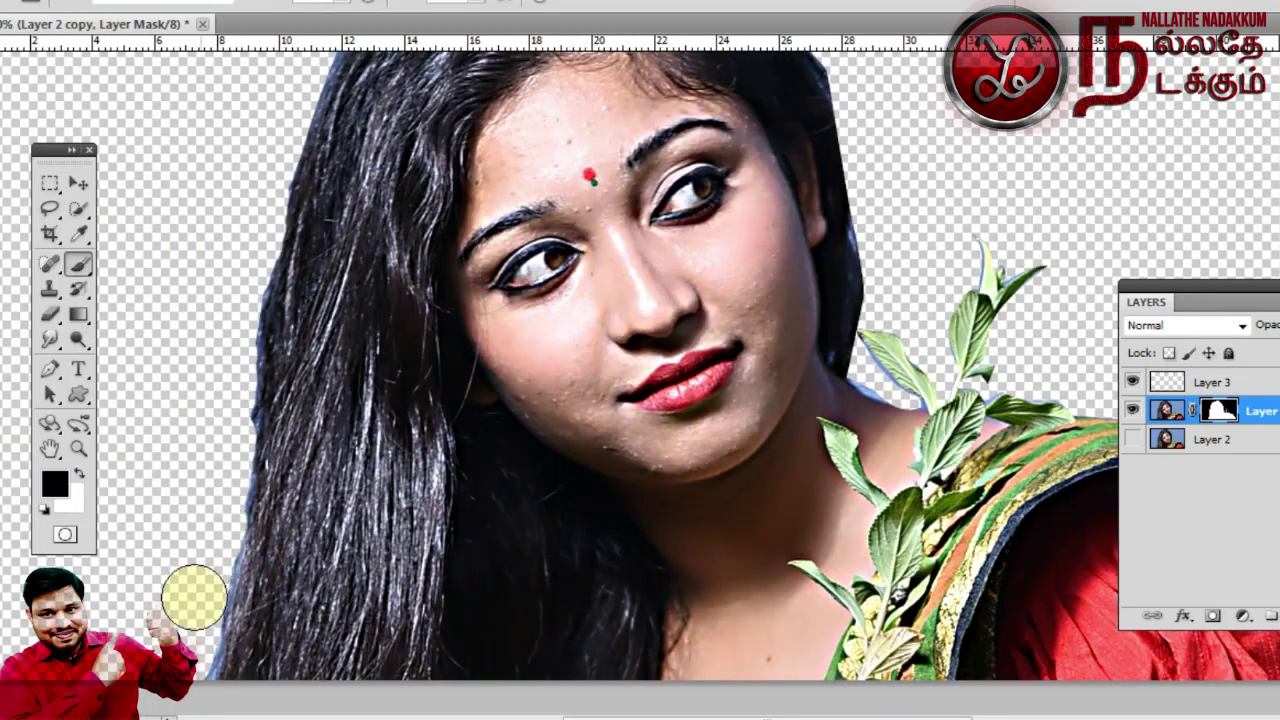
# Paint out the background fringe along the hair's outer edge on the layer mask with a black brush
pyautogui.moveTo(940, 325); pyautogui.dragTo(800, 500)
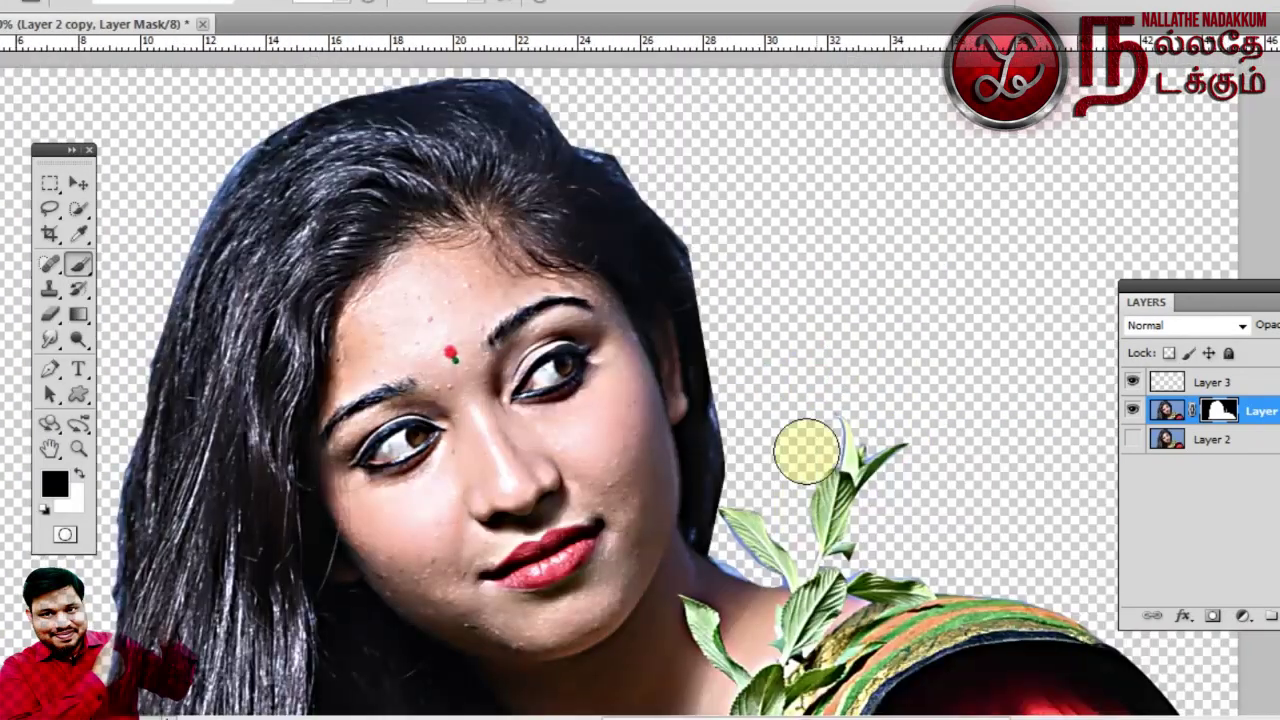
pyautogui.moveTo(662, 125); pyautogui.dragTo(702, 211)
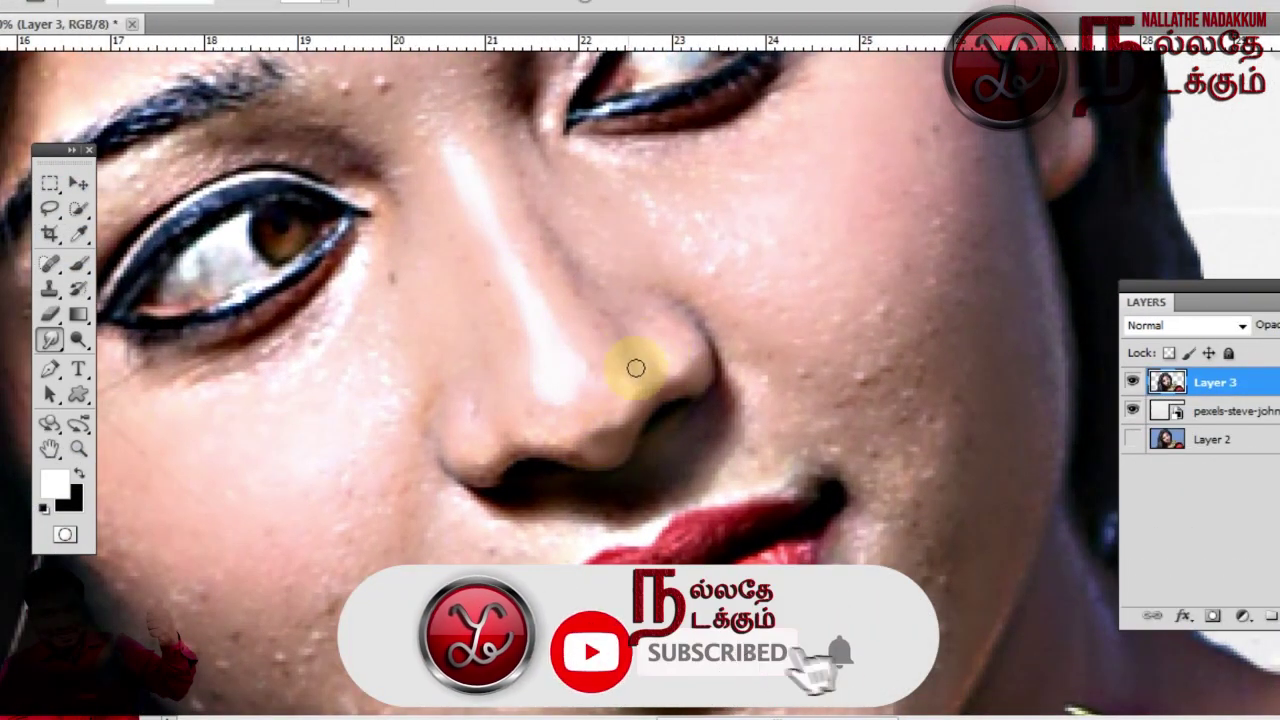
# Smudge the skin along the nose bridge and around the nostril on the picture's right with short strokes on Layer 3
pyautogui.moveTo(643, 346); pyautogui.dragTo(549, 370)
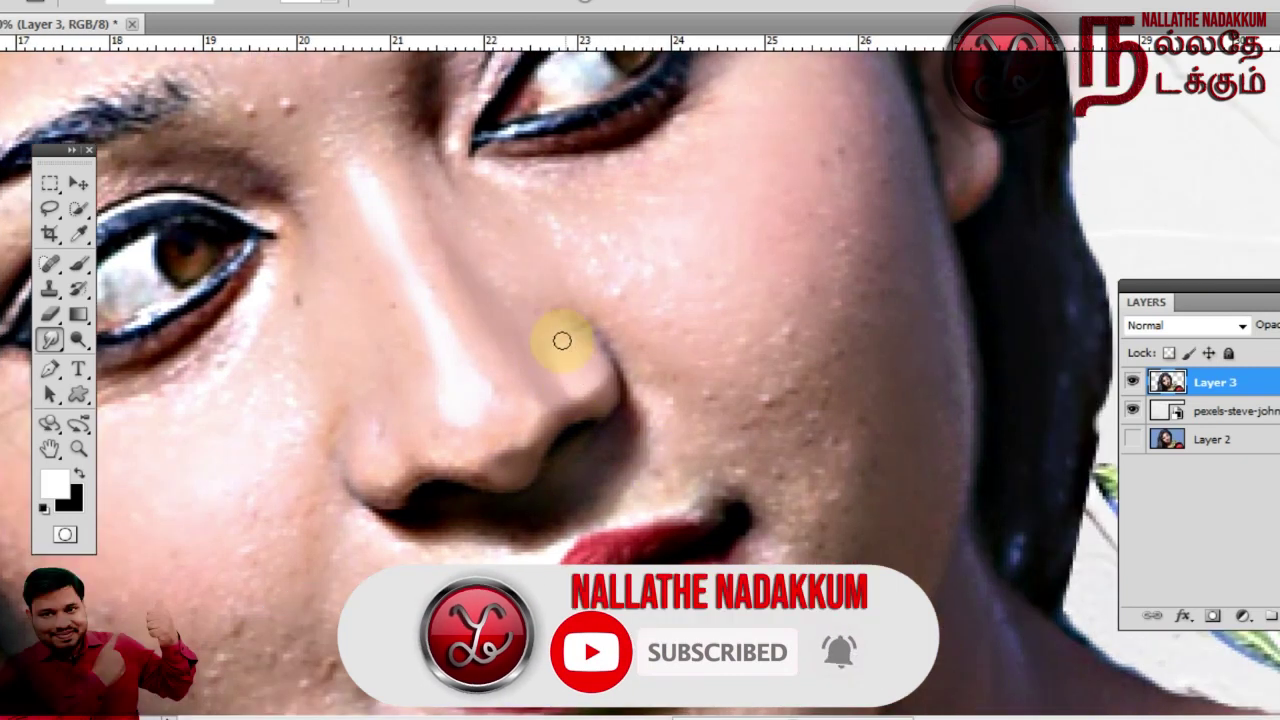
pyautogui.moveTo(441, 222); pyautogui.dragTo(457, 285)
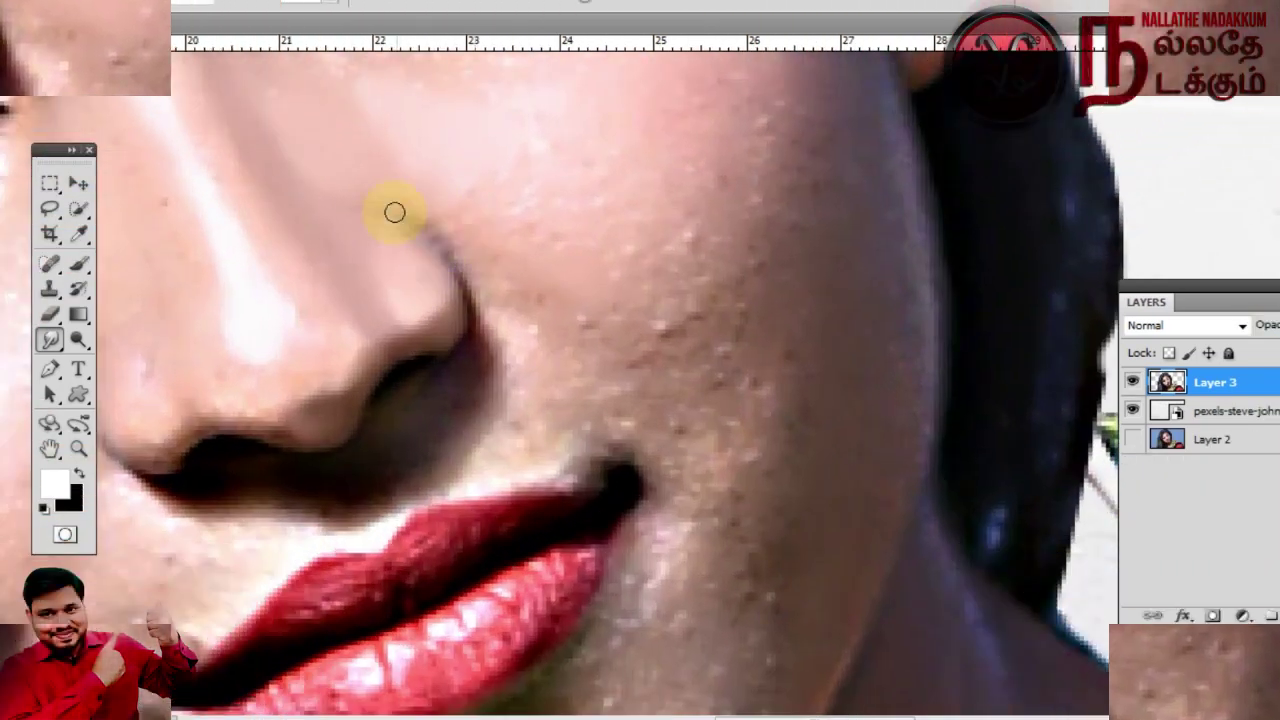
pyautogui.click(470, 318)
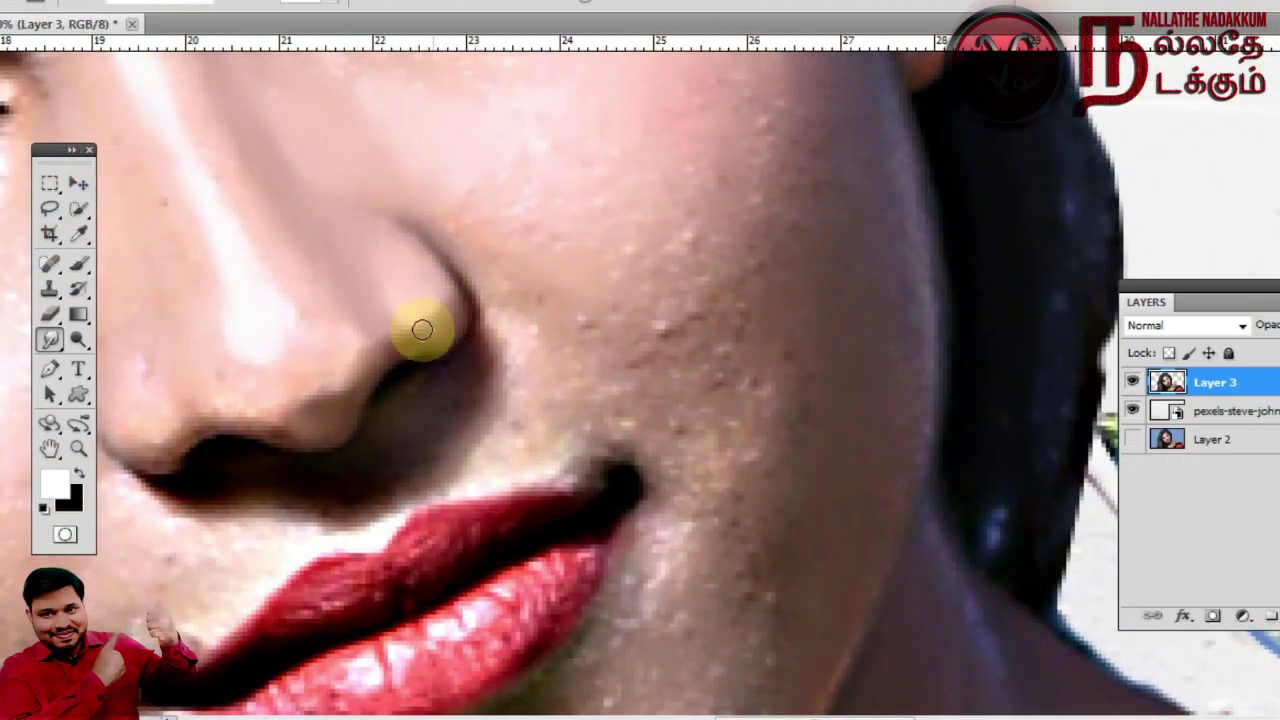
pyautogui.moveTo(270, 195); pyautogui.dragTo(280, 262)
pyautogui.moveTo(225, 100); pyautogui.dragTo(310, 334)
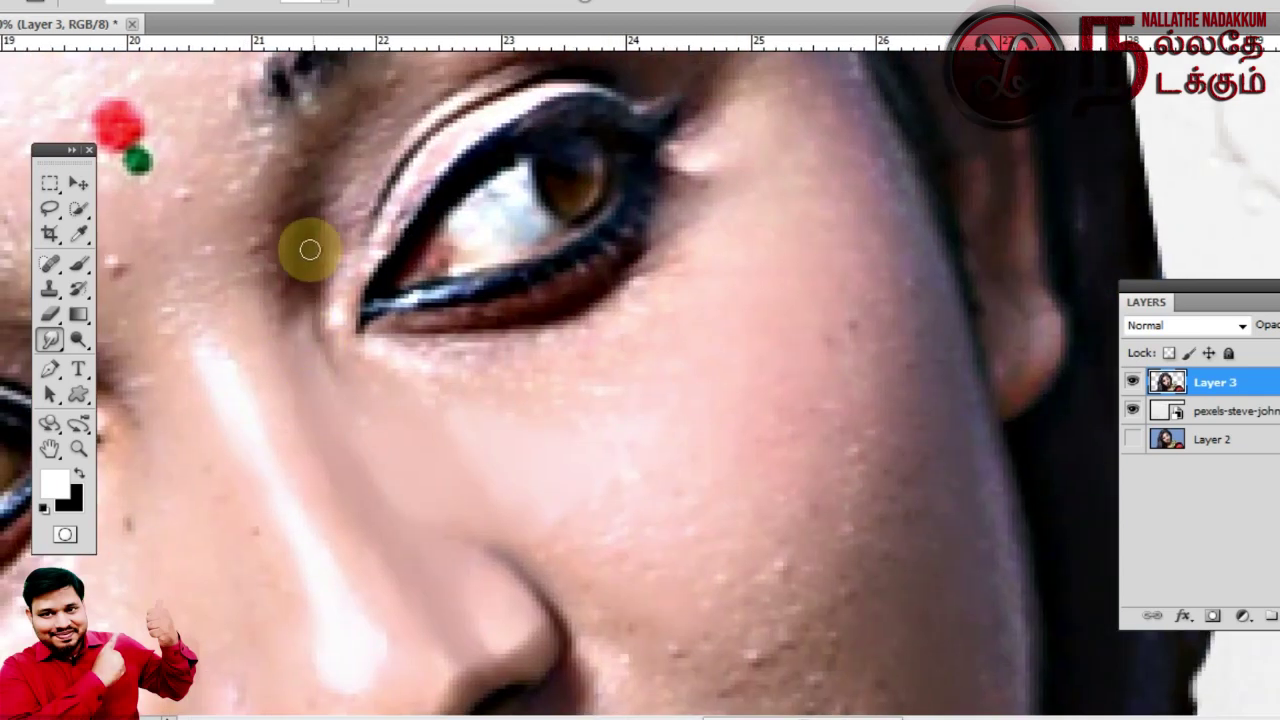
# Smudge the skin around the inner corner and upper lid of the eye on the picture's right
pyautogui.moveTo(325, 205); pyautogui.dragTo(330, 275)
pyautogui.click(286, 269)
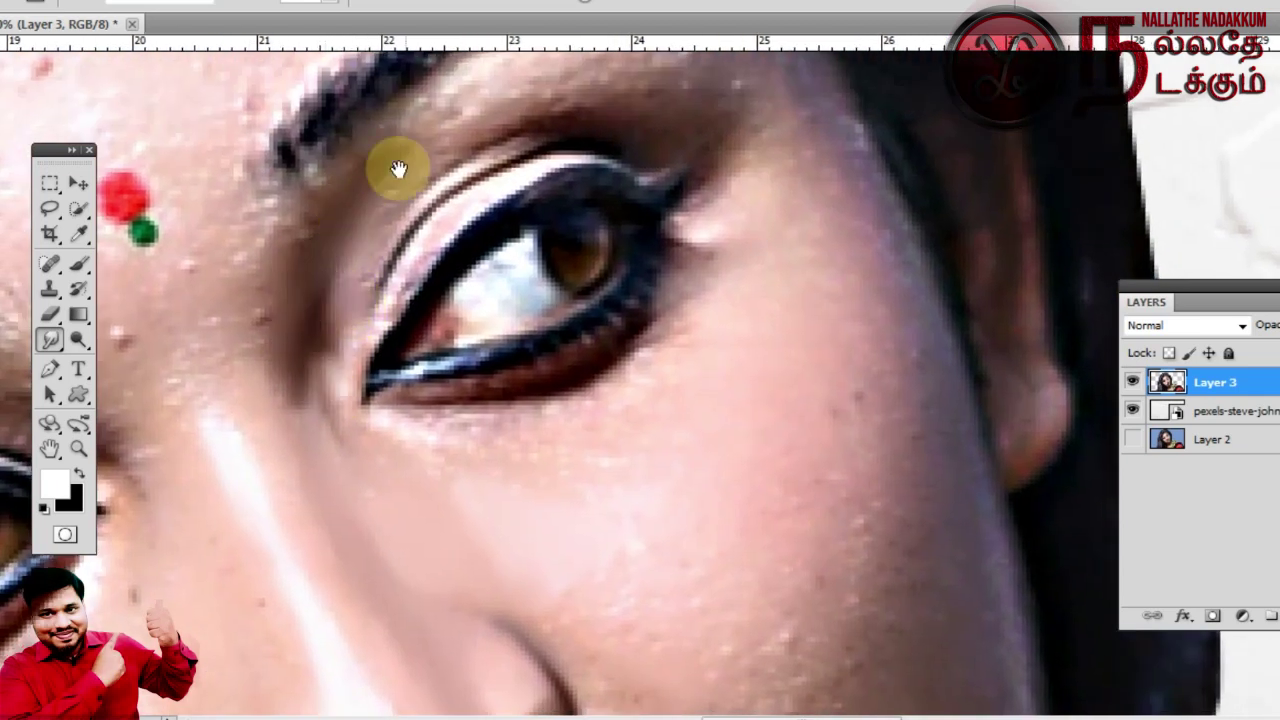
pyautogui.moveTo(399, 170); pyautogui.dragTo(363, 218)
pyautogui.moveTo(567, 99); pyautogui.dragTo(513, 131)
pyautogui.click(569, 220)
pyautogui.click(398, 206)
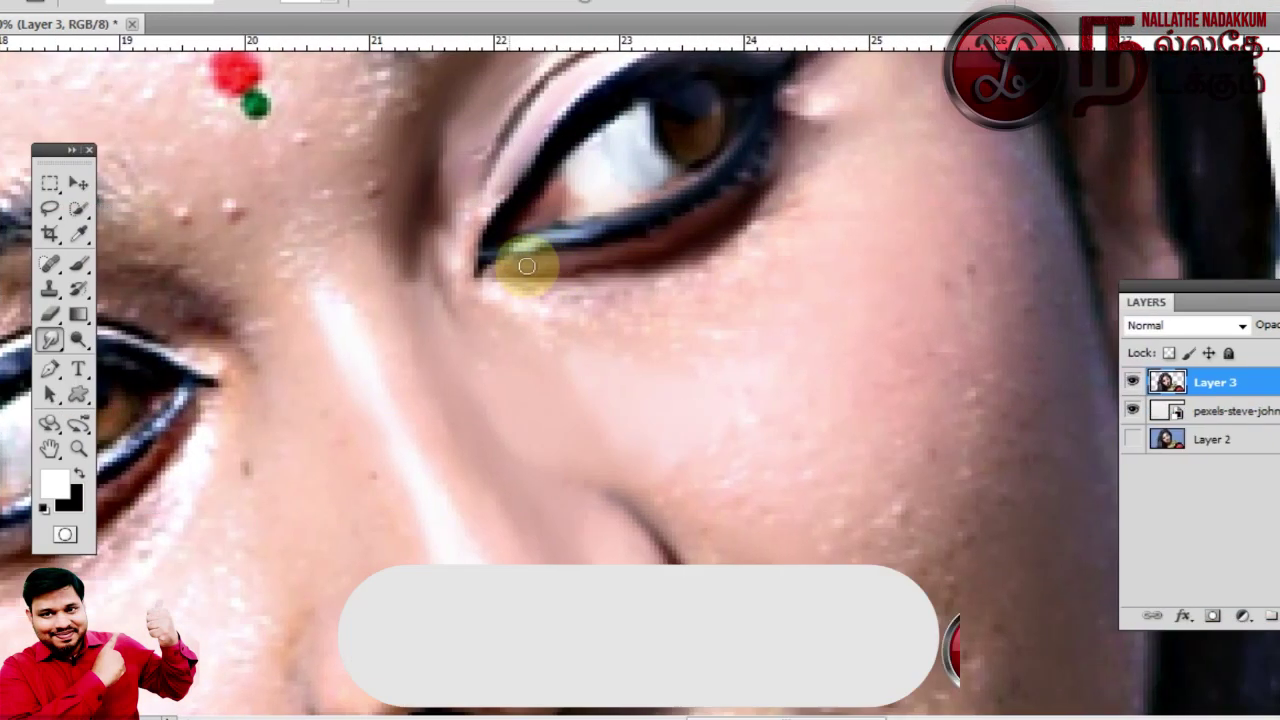
# Smooth the skin below the same eye and beside the nose bridge with a larger Smudge brush
pyautogui.press(']')
pyautogui.press(']')
pyautogui.moveTo(560, 300)
pyautogui.mouseDown()
pyautogui.moveTo(601, 317)
pyautogui.moveTo(557, 342)
pyautogui.mouseUp()
pyautogui.moveTo(454, 318)
pyautogui.mouseDown()
pyautogui.moveTo(446, 286)
pyautogui.moveTo(478, 362)
pyautogui.mouseUp()
pyautogui.moveTo(500, 371); pyautogui.dragTo(531, 394)
# Smooth the whole cheek on the picture's right with broad strokes of an enlarged Smudge brush
pyautogui.moveTo(937, 523)
pyautogui.mouseDown()
pyautogui.moveTo(682, 393)
pyautogui.moveTo(667, 400)
pyautogui.moveTo(682, 328)
pyautogui.mouseUp()
pyautogui.press(']')
pyautogui.press(']')
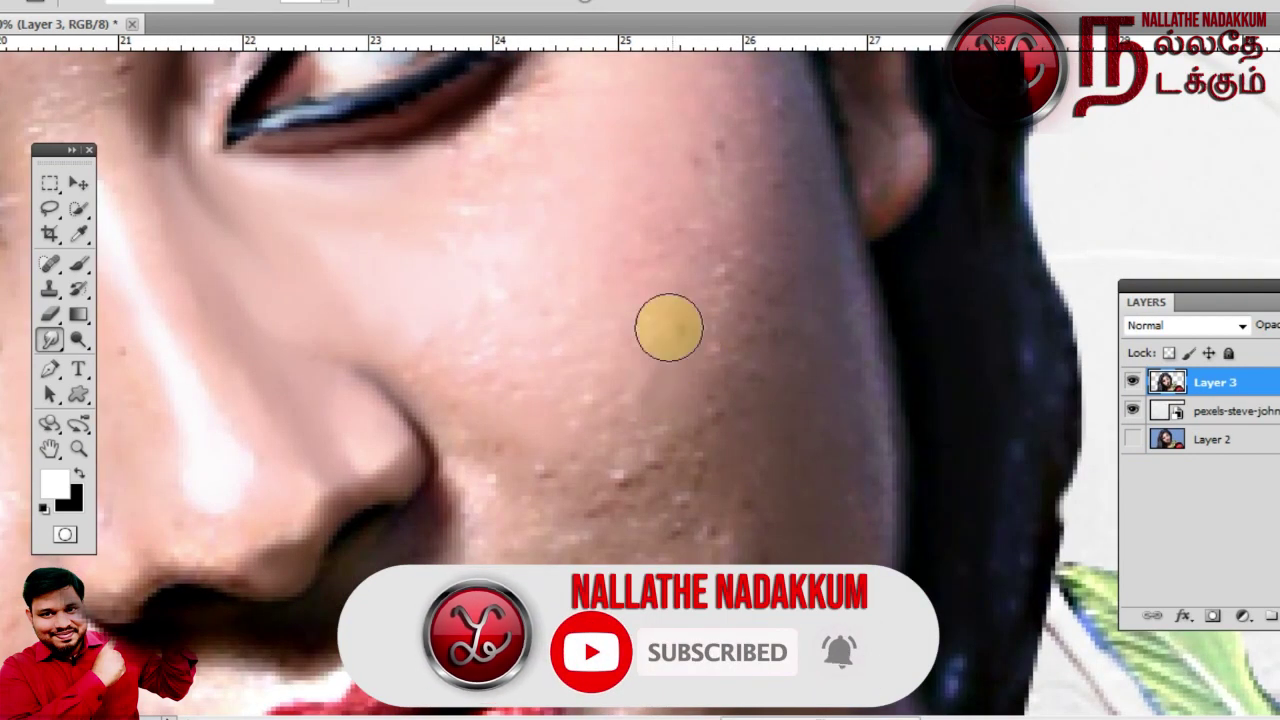
pyautogui.click(330, 2)
pyautogui.press(']')
pyautogui.moveTo(608, 306); pyautogui.dragTo(680, 280)
pyautogui.moveTo(561, 321); pyautogui.dragTo(548, 314)
pyautogui.moveTo(544, 187); pyautogui.dragTo(516, 335)
pyautogui.moveTo(534, 277); pyautogui.dragTo(633, 305)
pyautogui.moveTo(631, 451)
pyautogui.mouseDown()
pyautogui.moveTo(626, 374)
pyautogui.moveTo(509, 251)
pyautogui.mouseUp()
pyautogui.moveTo(494, 403); pyautogui.dragTo(547, 355)
pyautogui.moveTo(598, 481); pyautogui.dragTo(581, 367)
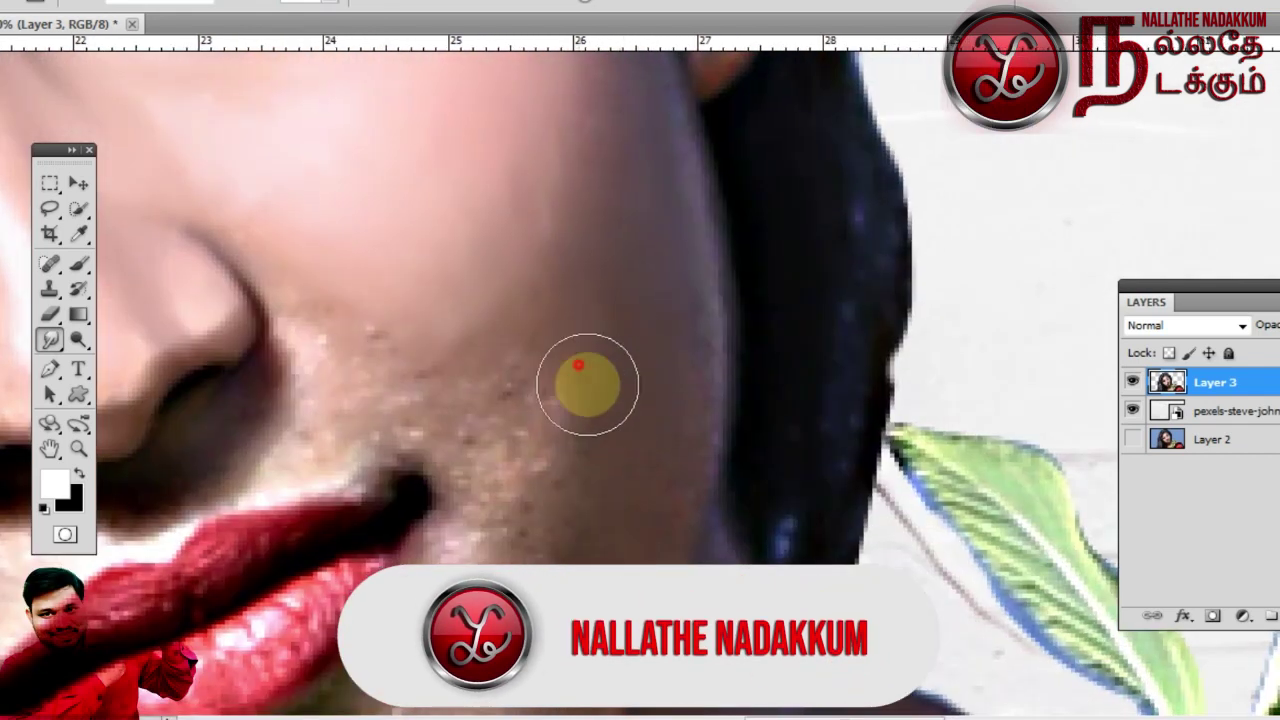
# Smudge away the blemishes between the nostril and the mouth corner using a smaller brush
pyautogui.press('[')
pyautogui.moveTo(485, 430); pyautogui.dragTo(511, 418)
pyautogui.moveTo(599, 482); pyautogui.dragTo(444, 344)
pyautogui.moveTo(315, 330); pyautogui.dragTo(434, 352)
# Smudge the shadow under the nose and the skin above the upper lip up to the opposite mouth corner
pyautogui.press('[')
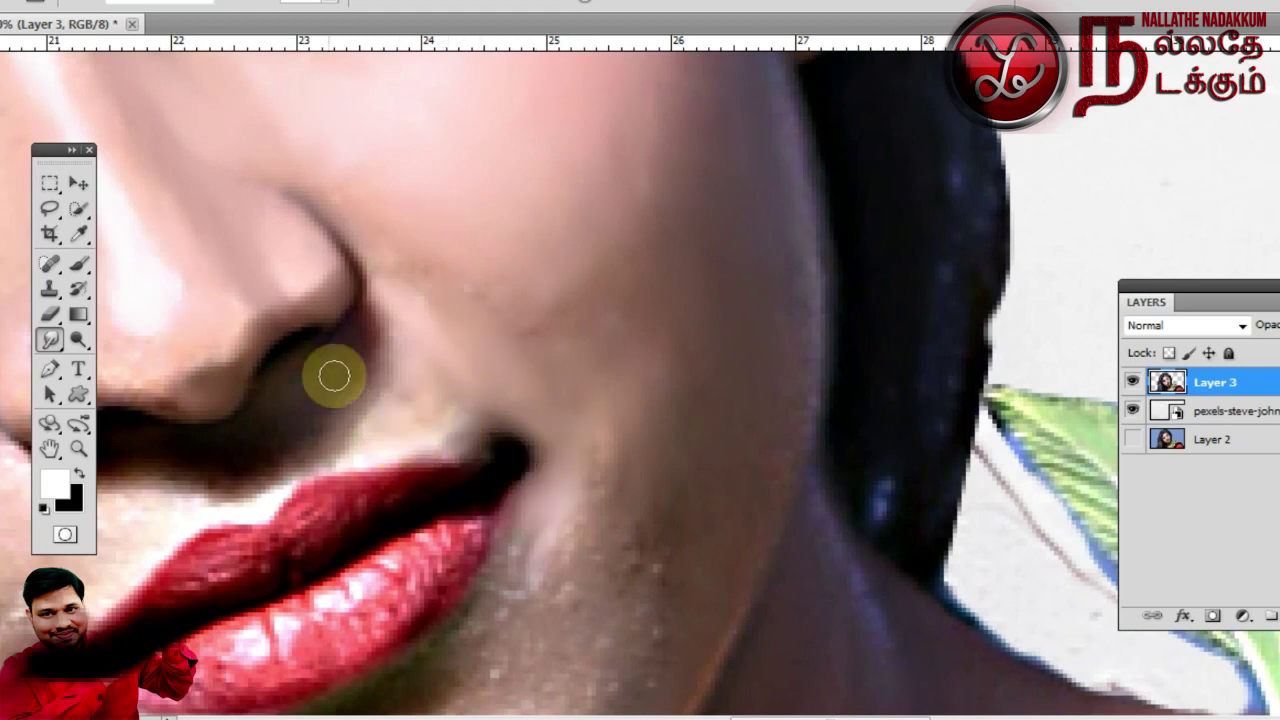
pyautogui.scroll(-2, 369, 340)
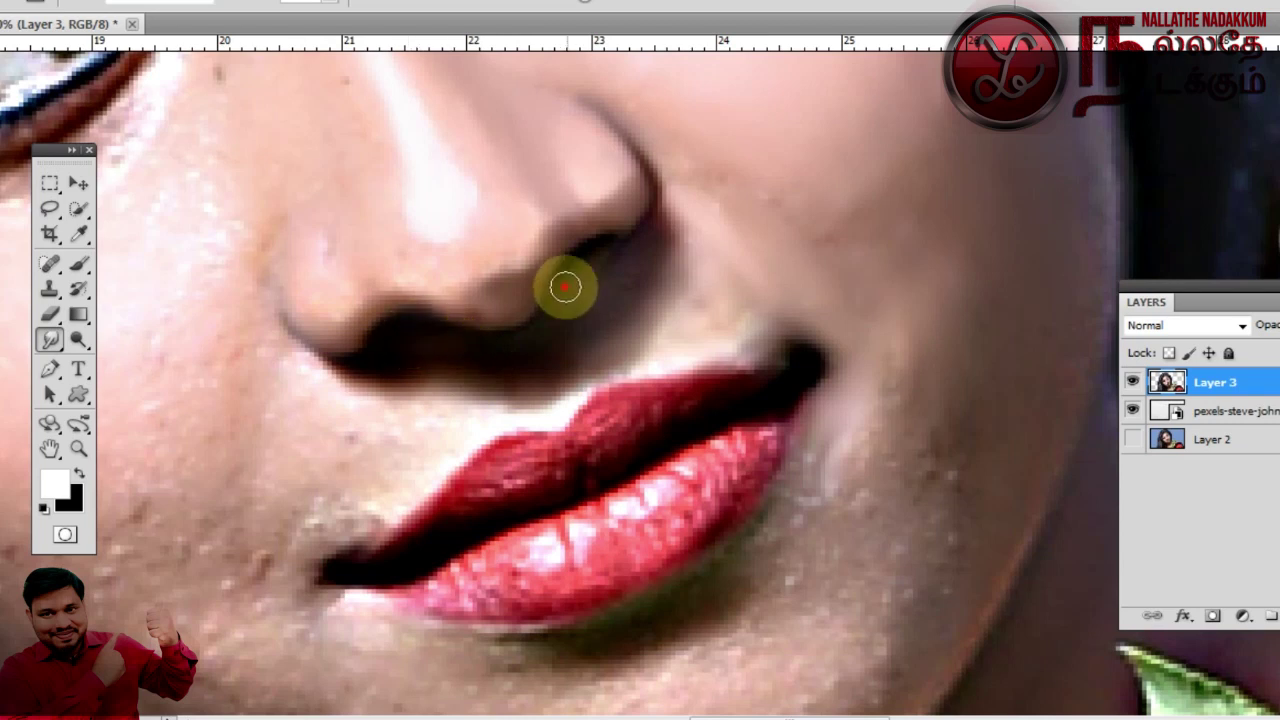
pyautogui.moveTo(334, 229); pyautogui.dragTo(432, 263)
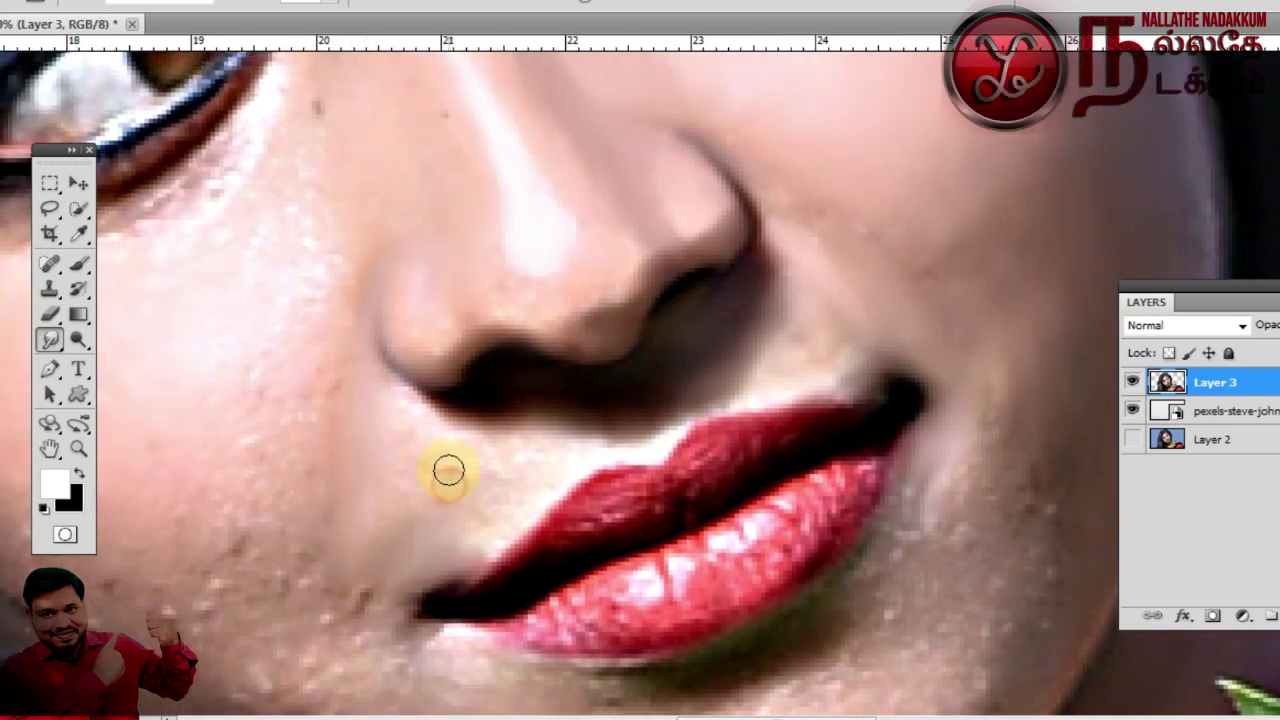
pyautogui.moveTo(425, 545); pyautogui.dragTo(459, 434)
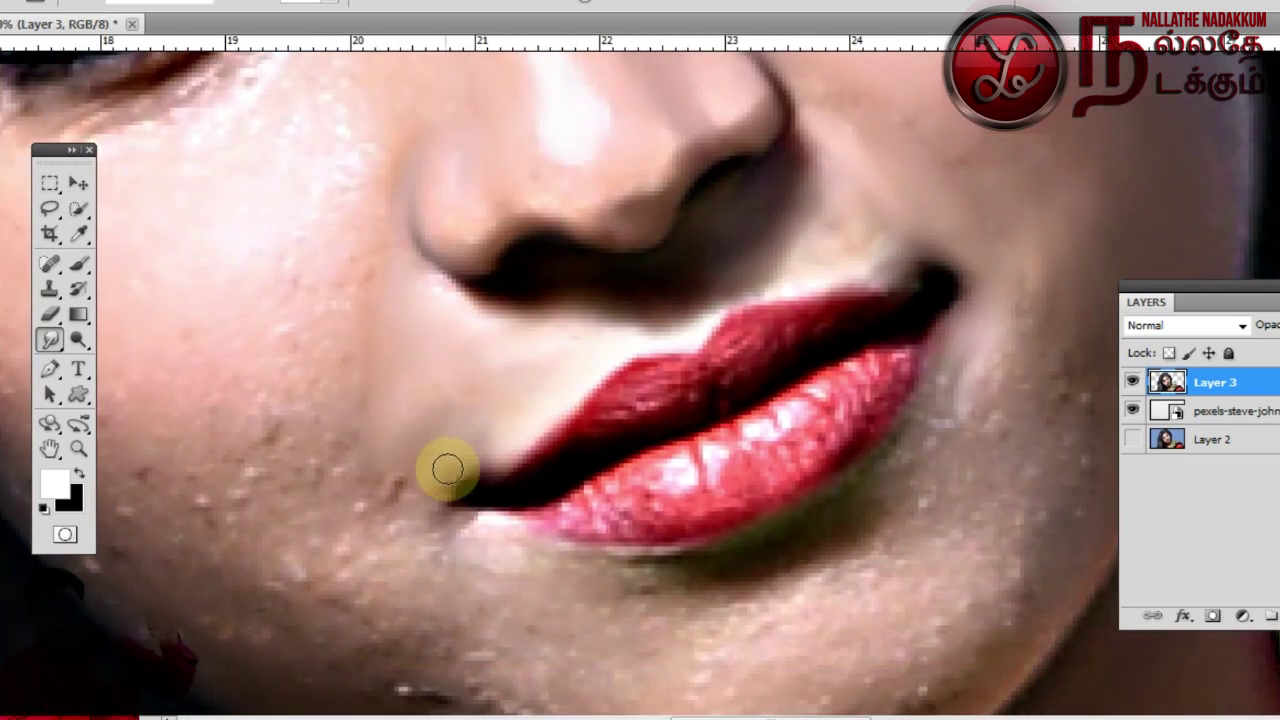
pyautogui.hscroll(2, 463, 560)
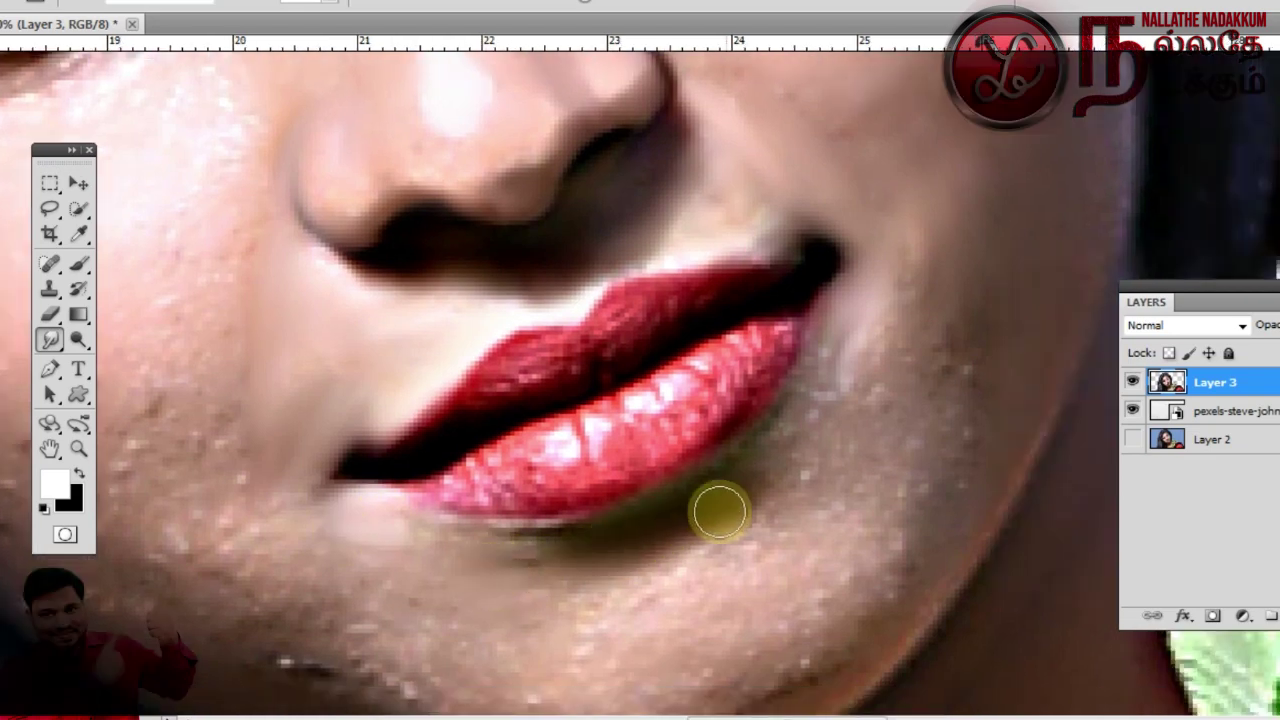
# Smooth the skin and shadow below the lower lip and beside the mouth corner on the picture's right
pyautogui.moveTo(681, 521); pyautogui.dragTo(774, 437)
pyautogui.hotkey('ctrl', '-')
pyautogui.moveTo(803, 377); pyautogui.dragTo(826, 406)
pyautogui.hotkey('ctrl', '+')
pyautogui.moveTo(894, 378); pyautogui.dragTo(833, 305)
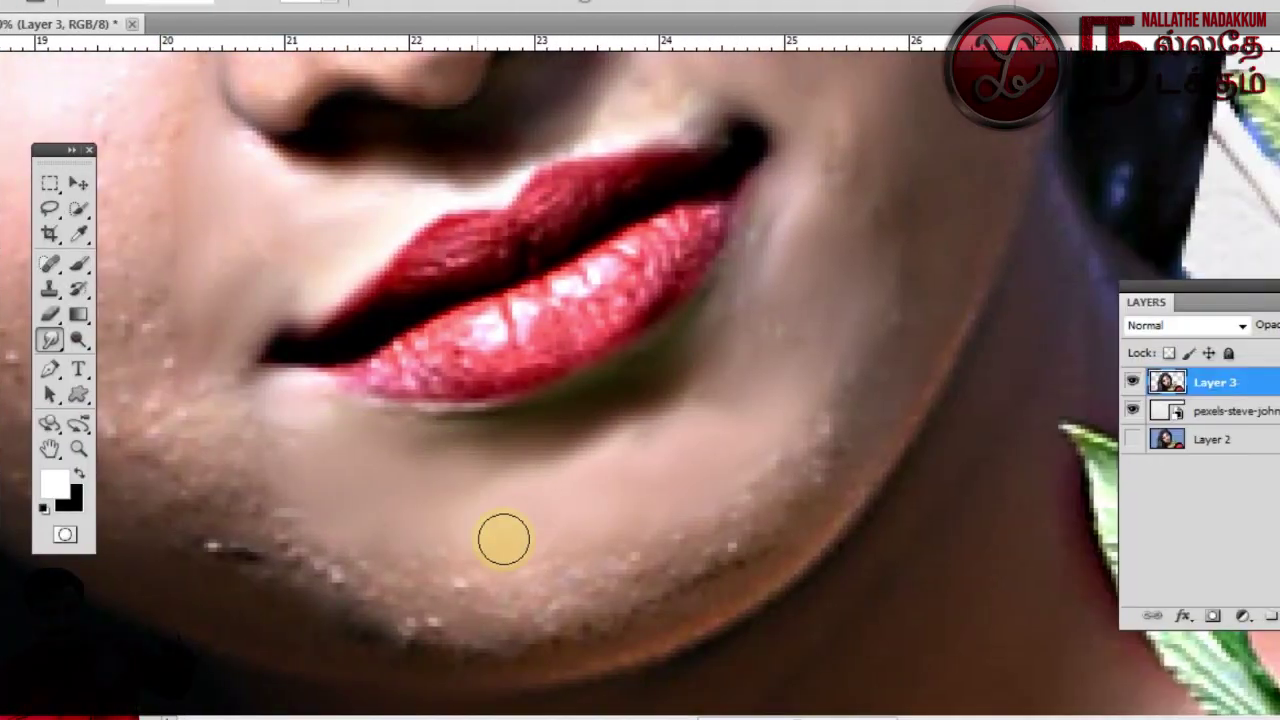
# Smudge the rough texture on the chin and along the jawline into smooth skin
pyautogui.moveTo(503, 540); pyautogui.dragTo(432, 591)
pyautogui.moveTo(583, 559); pyautogui.dragTo(646, 597)
pyautogui.moveTo(646, 597); pyautogui.dragTo(682, 486)
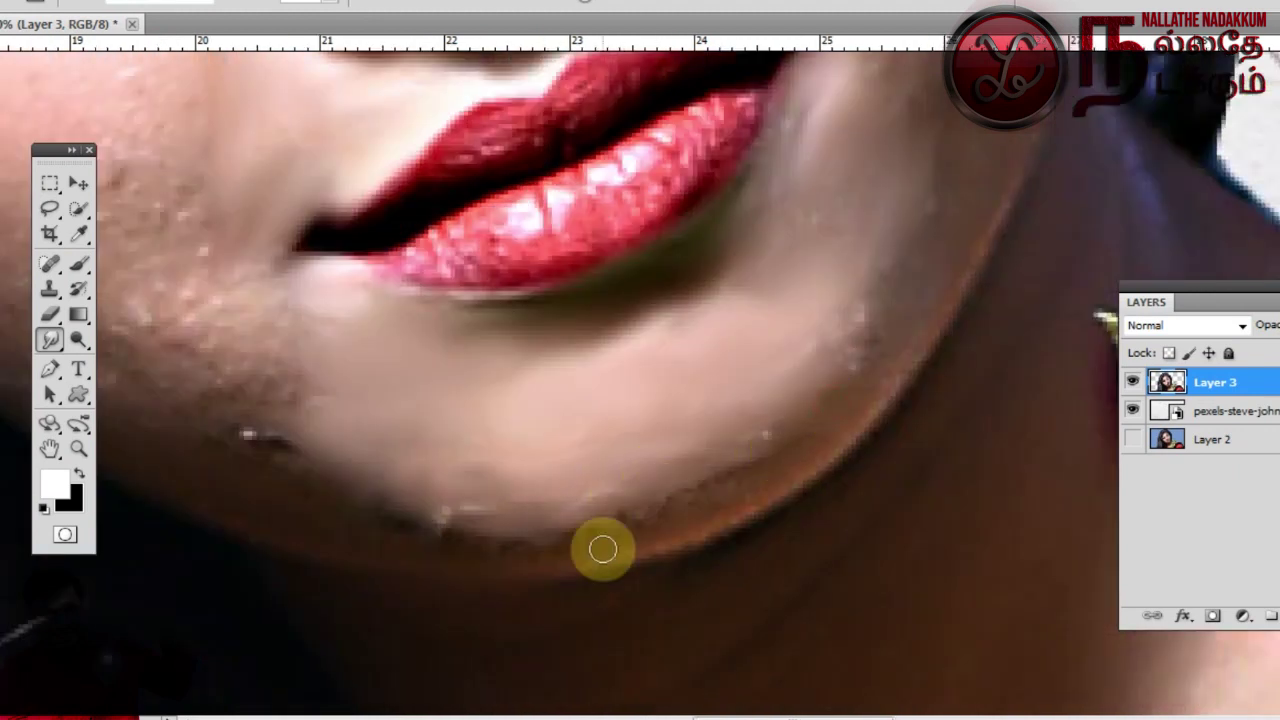
pyautogui.moveTo(760, 486)
pyautogui.mouseDown()
pyautogui.moveTo(580, 574)
pyautogui.moveTo(501, 679)
pyautogui.mouseUp()
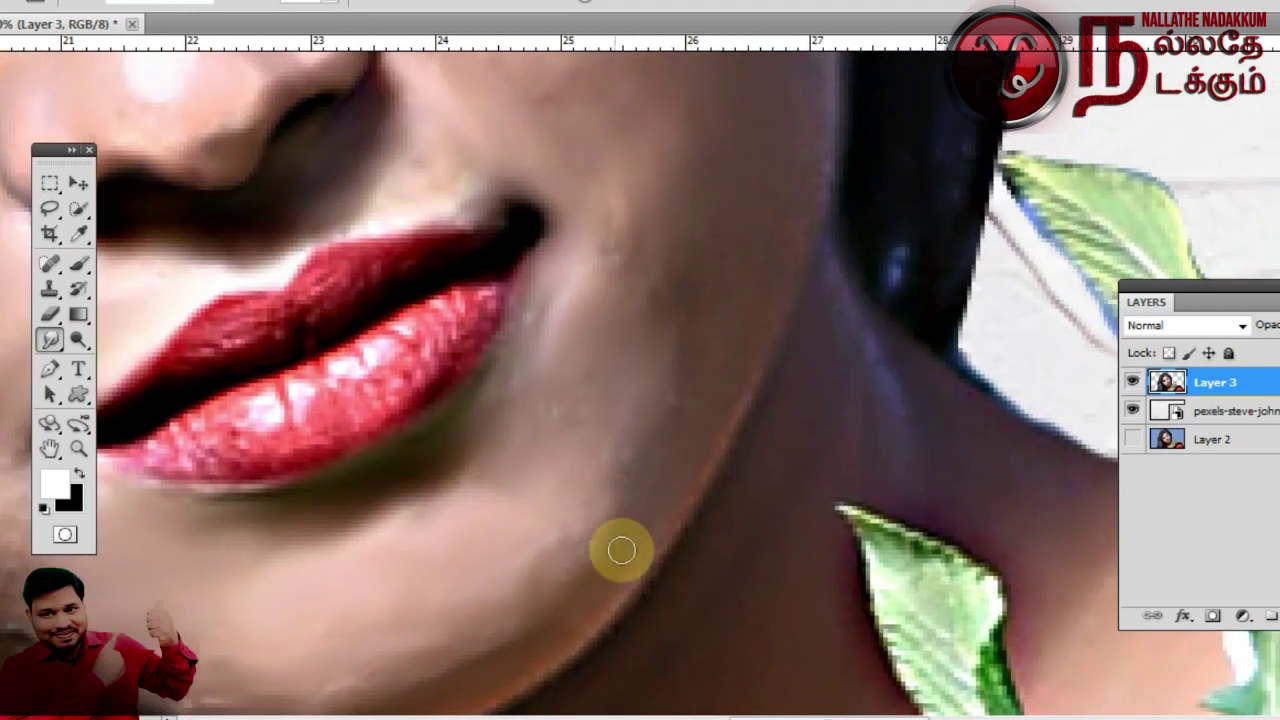
pyautogui.moveTo(347, 689); pyautogui.dragTo(450, 552)
pyautogui.moveTo(320, 529); pyautogui.dragTo(350, 649)
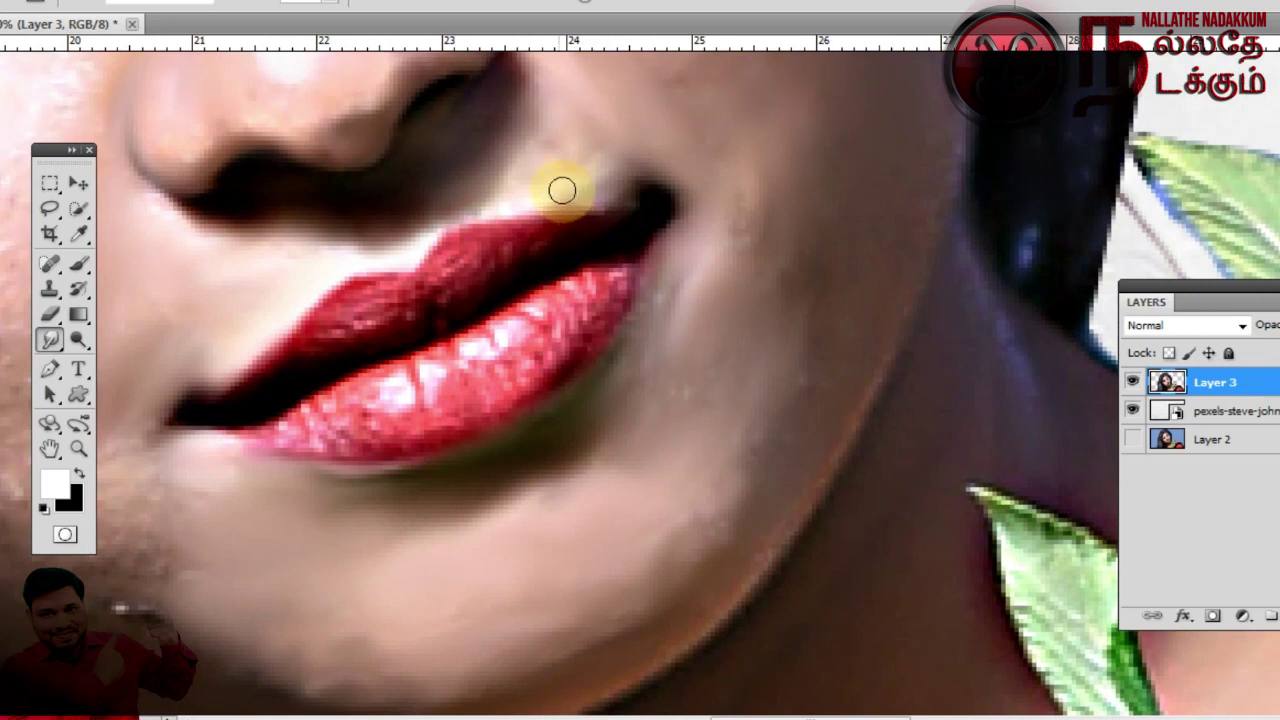
# Smooth the blemished cheek and jaw on the picture's left, beside the mouth, with the Smudge tool
pyautogui.hscroll(3, 561, 190)
pyautogui.scroll(-3, 686, 329)
pyautogui.hscroll(-6, 600, 460)
pyautogui.moveTo(430, 477); pyautogui.dragTo(846, 632)
pyautogui.moveTo(713, 553); pyautogui.dragTo(884, 660)
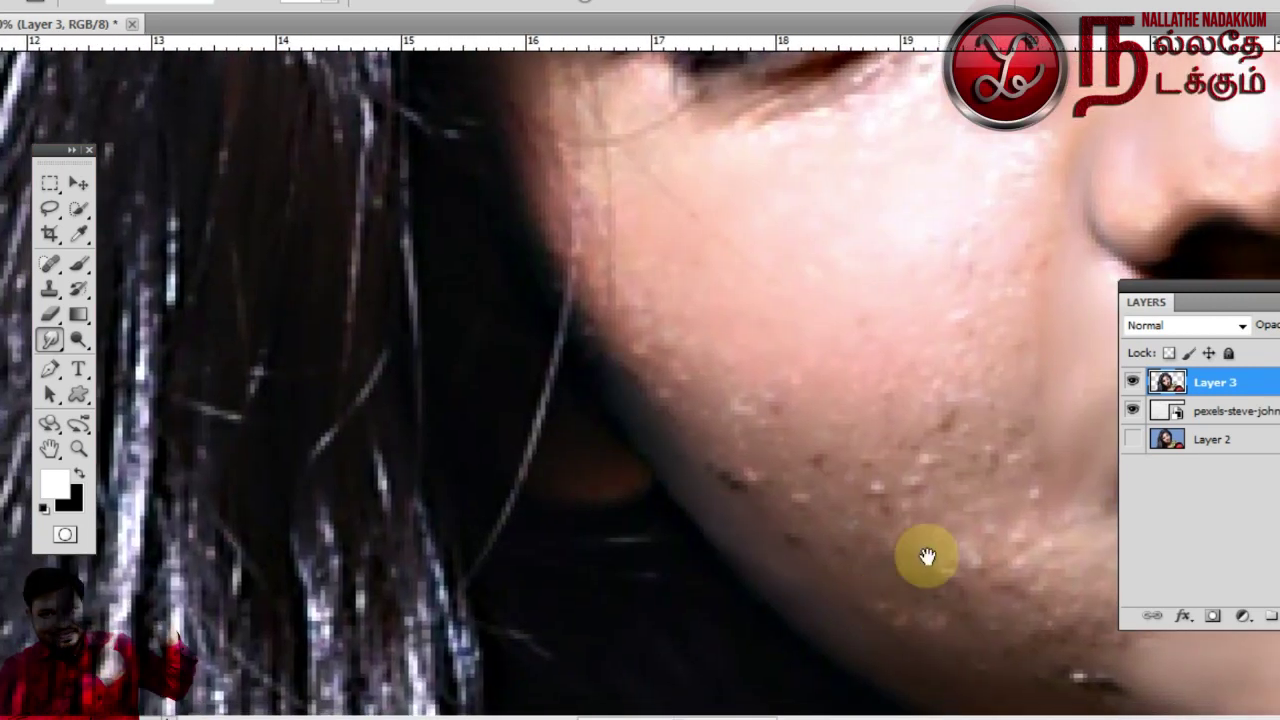
pyautogui.moveTo(928, 557); pyautogui.dragTo(700, 449)
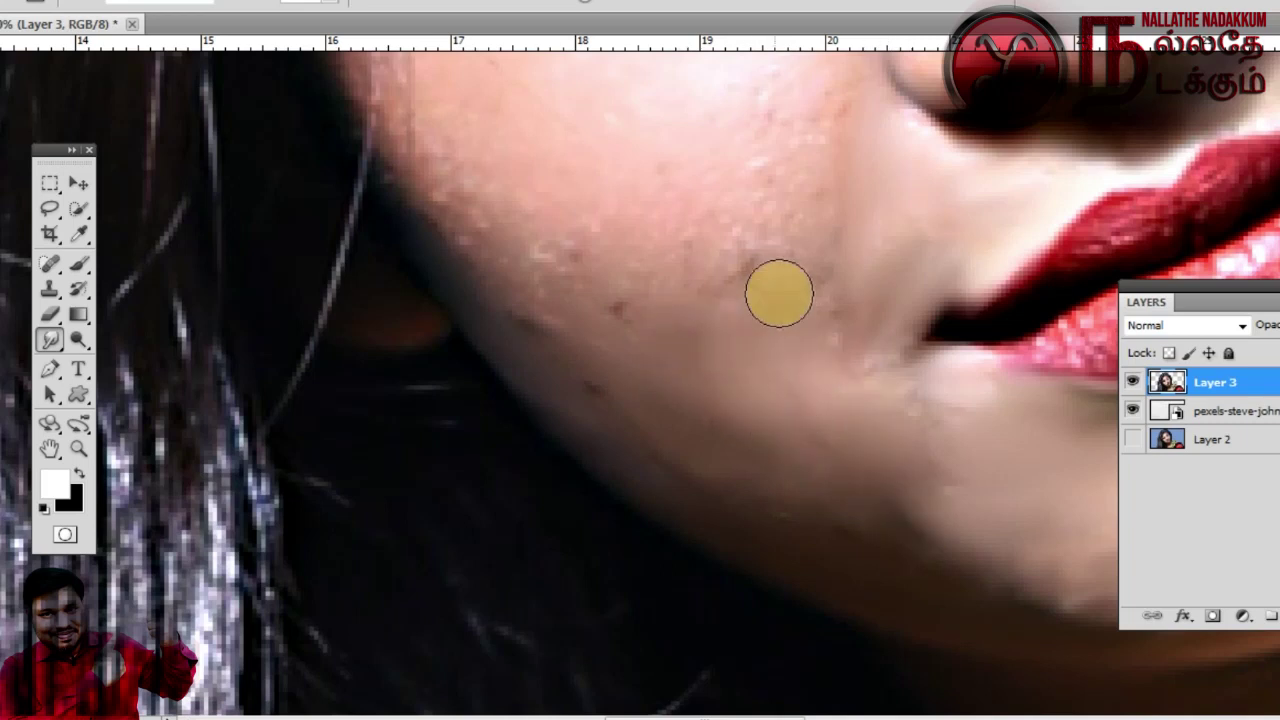
pyautogui.moveTo(824, 390); pyautogui.dragTo(860, 505)
# Smudge the lower eyeliner, the outer corner and the skin below the eye on the picture's left along their contours
pyautogui.hotkey('ctrl', '-')
pyautogui.hotkey('ctrl', '-')
pyautogui.hotkey('ctrl', '+')
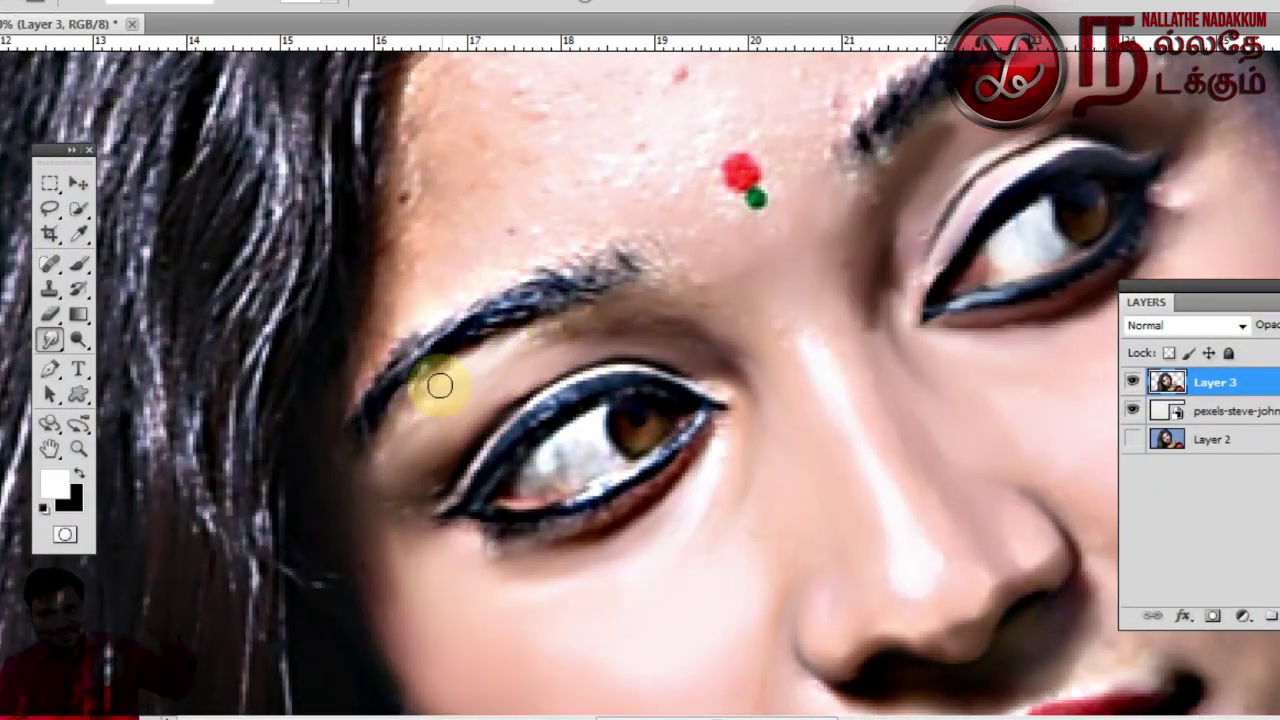
pyautogui.hotkey('ctrl', '+')
pyautogui.hotkey('ctrl', '+')
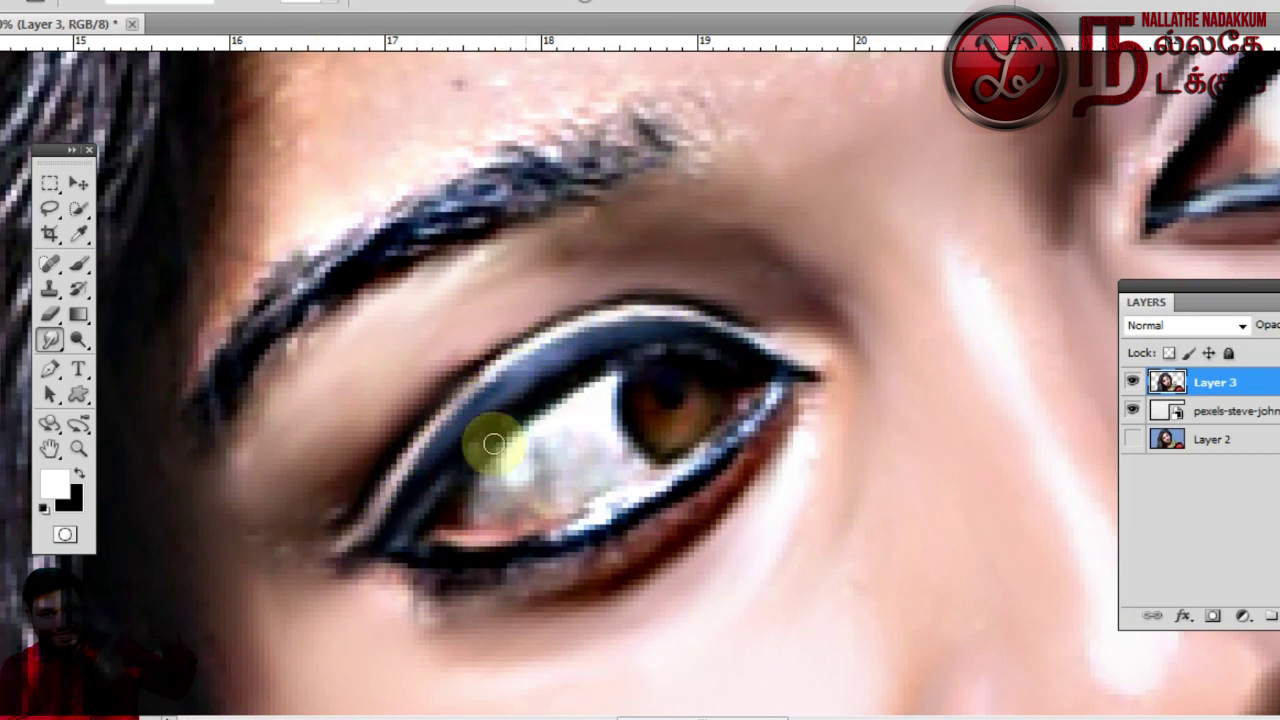
pyautogui.moveTo(726, 438); pyautogui.dragTo(520, 558)
pyautogui.moveTo(771, 391); pyautogui.dragTo(400, 580)
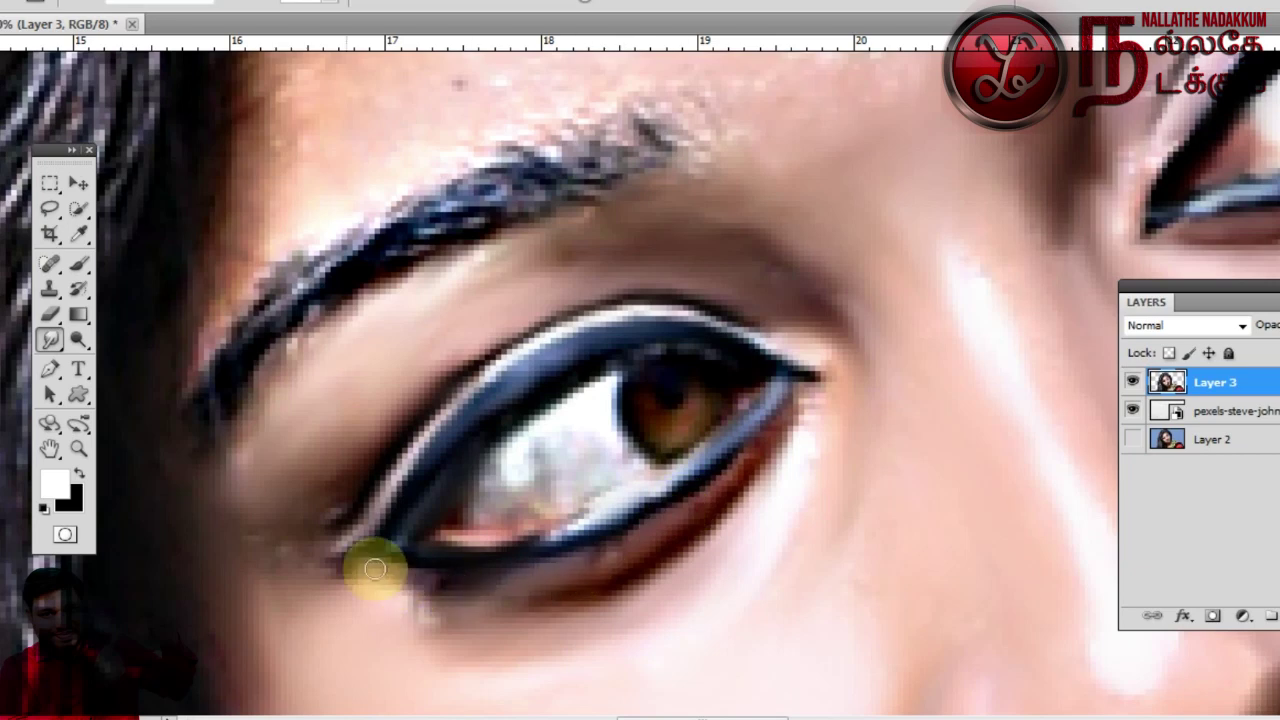
pyautogui.moveTo(790, 404); pyautogui.dragTo(632, 579)
pyautogui.click(330, 2)
pyautogui.moveTo(735, 500)
pyautogui.mouseDown()
pyautogui.moveTo(617, 590)
pyautogui.moveTo(419, 622)
pyautogui.mouseUp()
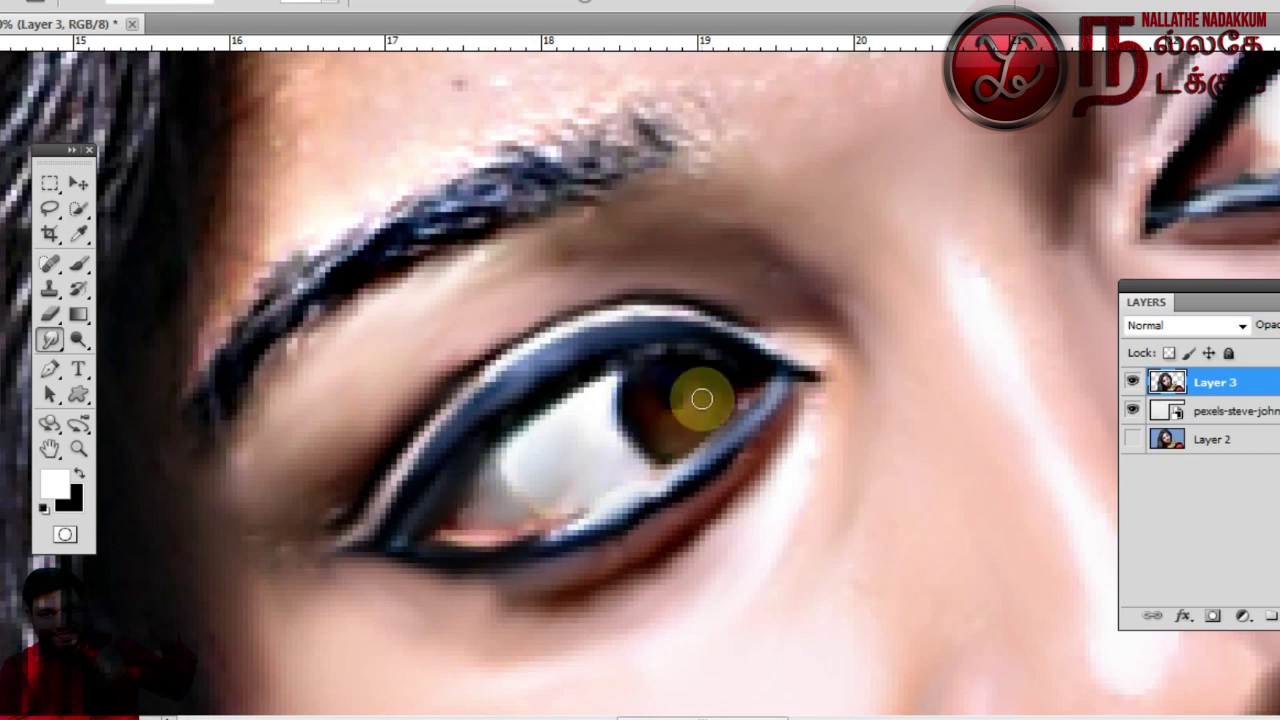
# Smudge the upper eyeliner and draw the hairs of the eyebrow on the picture's left into smooth strokes
pyautogui.moveTo(631, 353)
pyautogui.mouseDown()
pyautogui.moveTo(732, 352)
pyautogui.moveTo(432, 400)
pyautogui.mouseUp()
pyautogui.moveTo(575, 227); pyautogui.dragTo(447, 278)
pyautogui.moveTo(694, 160); pyautogui.dragTo(657, 145)
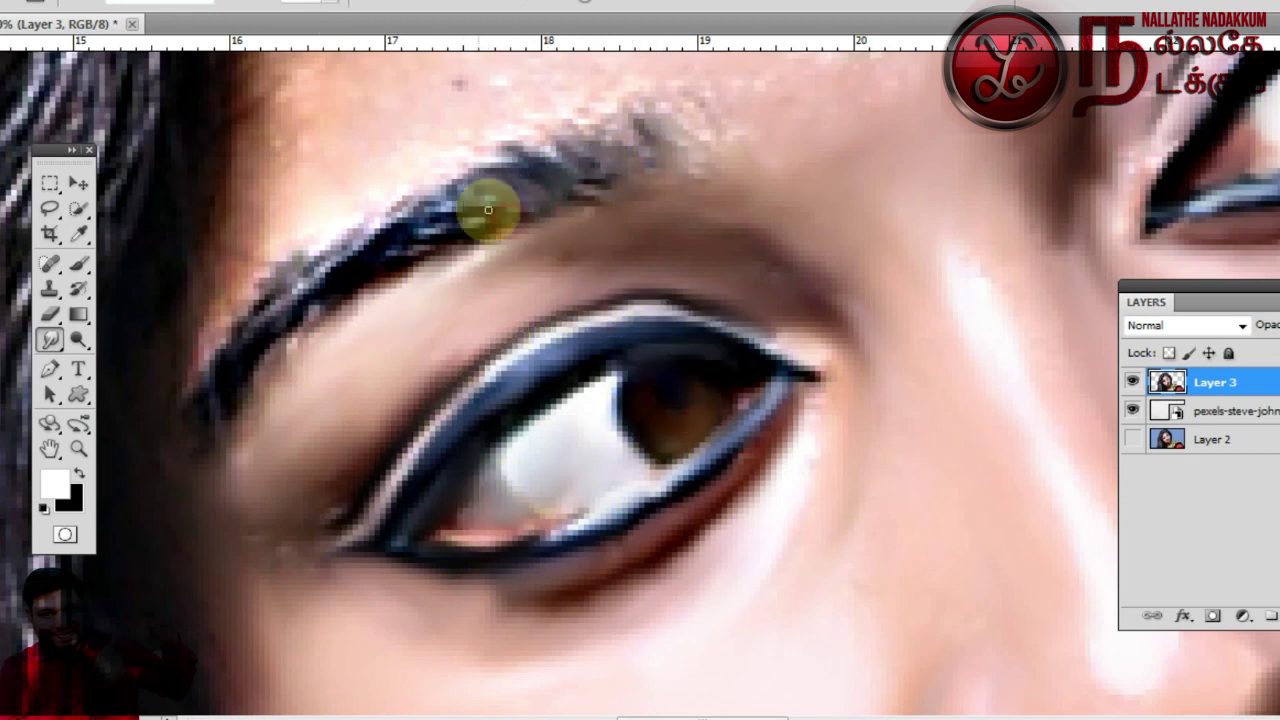
pyautogui.moveTo(326, 303); pyautogui.dragTo(236, 421)
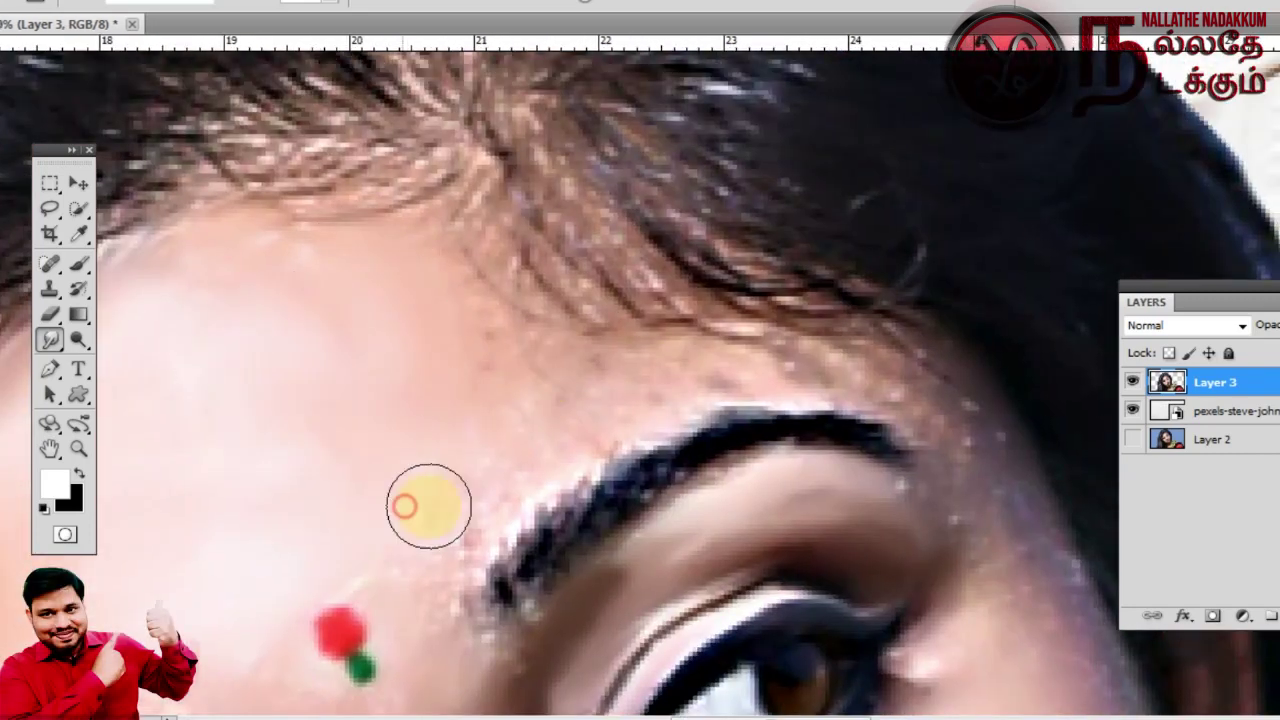
# Smudge the fine hairs along the hairline above the forehead in their growth direction with a small brush
pyautogui.moveTo(429, 506)
pyautogui.mouseDown()
pyautogui.moveTo(657, 366)
pyautogui.moveTo(505, 326)
pyautogui.mouseUp()
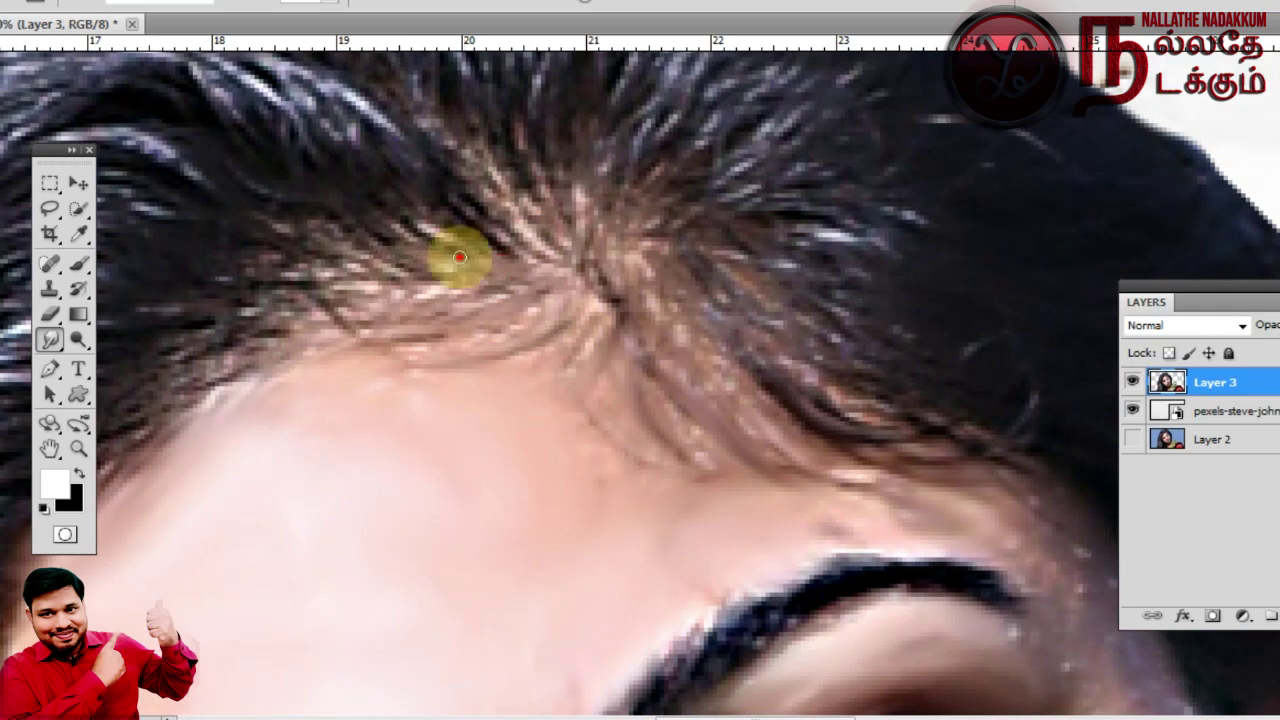
pyautogui.click(596, 263)
pyautogui.click(307, 298)
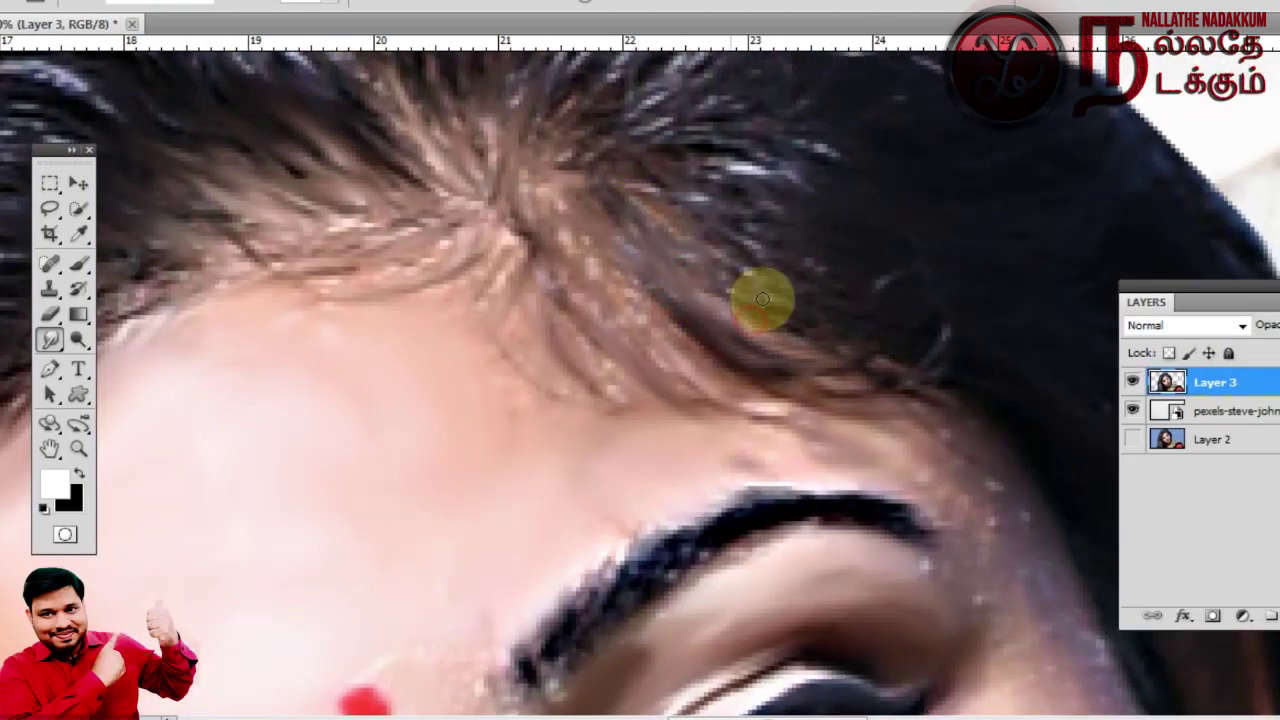
pyautogui.click(740, 361)
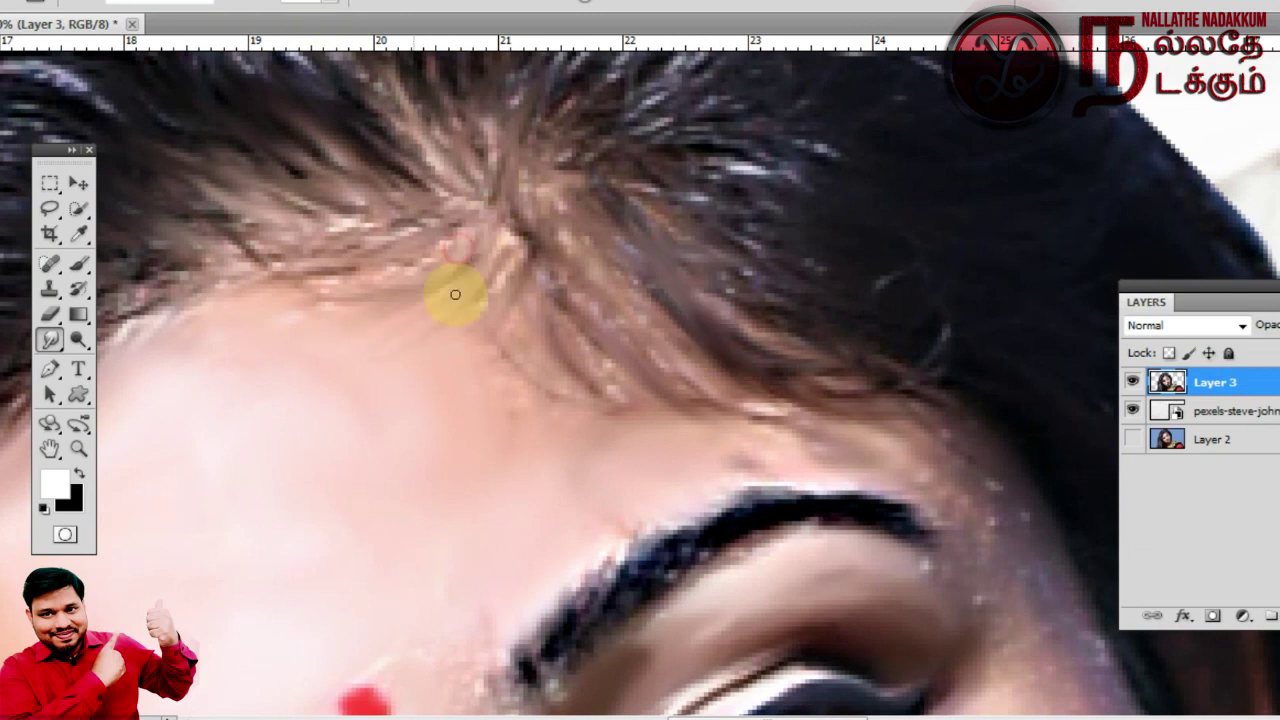
pyautogui.moveTo(458, 248); pyautogui.dragTo(617, 390)
pyautogui.moveTo(414, 183); pyautogui.dragTo(294, 109)
pyautogui.moveTo(768, 362); pyautogui.dragTo(453, 155)
pyautogui.moveTo(360, 168); pyautogui.dragTo(357, 210)
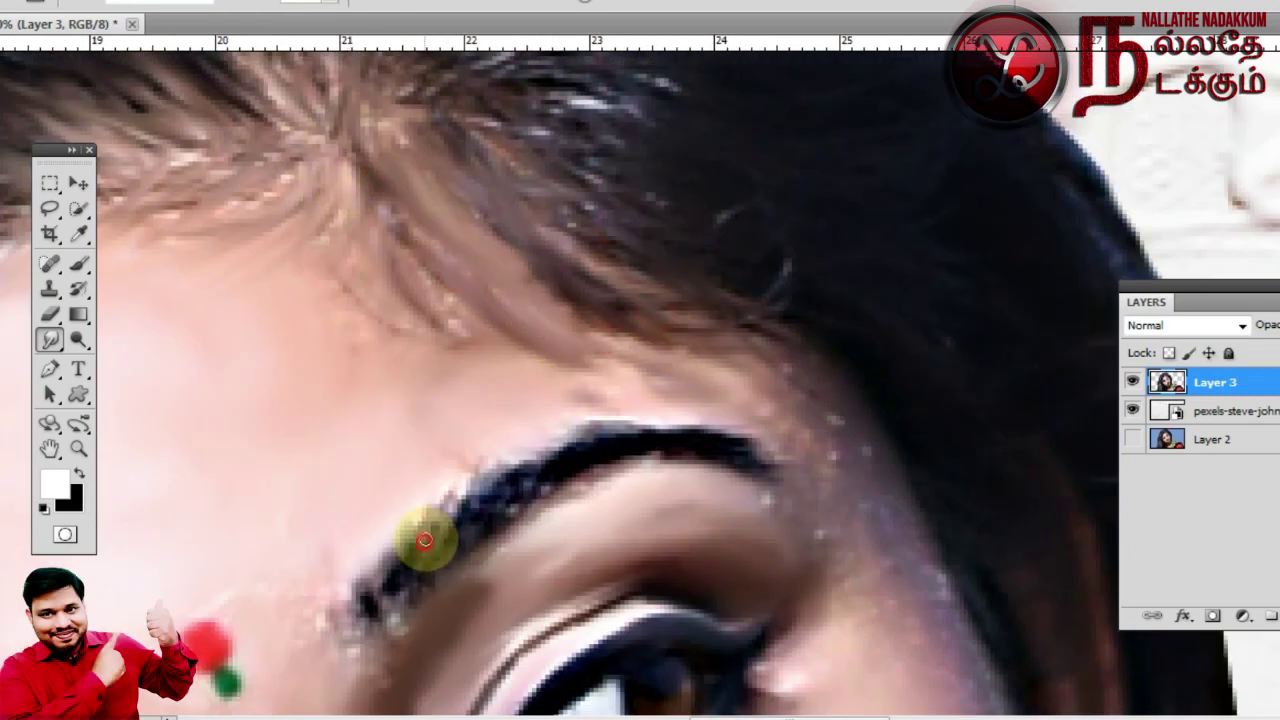
# Smudge the eyebrow on the picture's right into smooth hair strokes along its length
pyautogui.moveTo(388, 579)
pyautogui.mouseDown()
pyautogui.moveTo(488, 500)
pyautogui.moveTo(580, 460)
pyautogui.mouseUp()
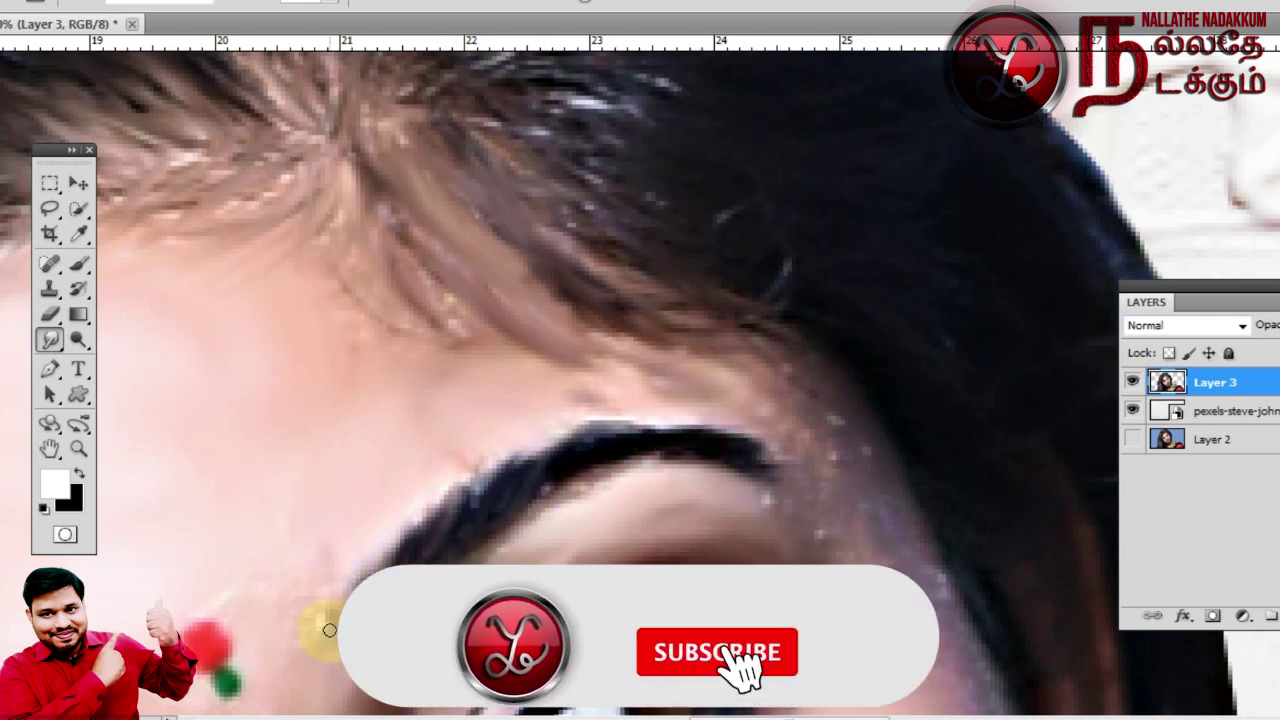
pyautogui.moveTo(400, 659); pyautogui.dragTo(416, 545)
pyautogui.moveTo(197, 623); pyautogui.dragTo(126, 475)
# Smooth the skin around the inner end of that eyebrow, the nose bridge and the temple with a larger brush
pyautogui.press(']')
pyautogui.press(']')
pyautogui.press(']')
pyautogui.moveTo(414, 386); pyautogui.dragTo(390, 448)
pyautogui.moveTo(268, 566); pyautogui.dragTo(243, 471)
pyautogui.moveTo(329, 453); pyautogui.dragTo(369, 417)
pyautogui.moveTo(766, 547); pyautogui.dragTo(575, 528)
pyautogui.moveTo(651, 377); pyautogui.dragTo(671, 317)
# Enlarge the Smudge brush further and blend the temple and cheek on the picture's right more evenly
pyautogui.press(']')
pyautogui.press(']')
pyautogui.moveTo(331, 3); pyautogui.dragTo(314, 20)
pyautogui.moveTo(665, 320); pyautogui.dragTo(641, 186)
pyautogui.moveTo(789, 460); pyautogui.dragTo(727, 403)
pyautogui.moveTo(785, 567); pyautogui.dragTo(705, 377)
pyautogui.moveTo(455, 487); pyautogui.dragTo(573, 500)
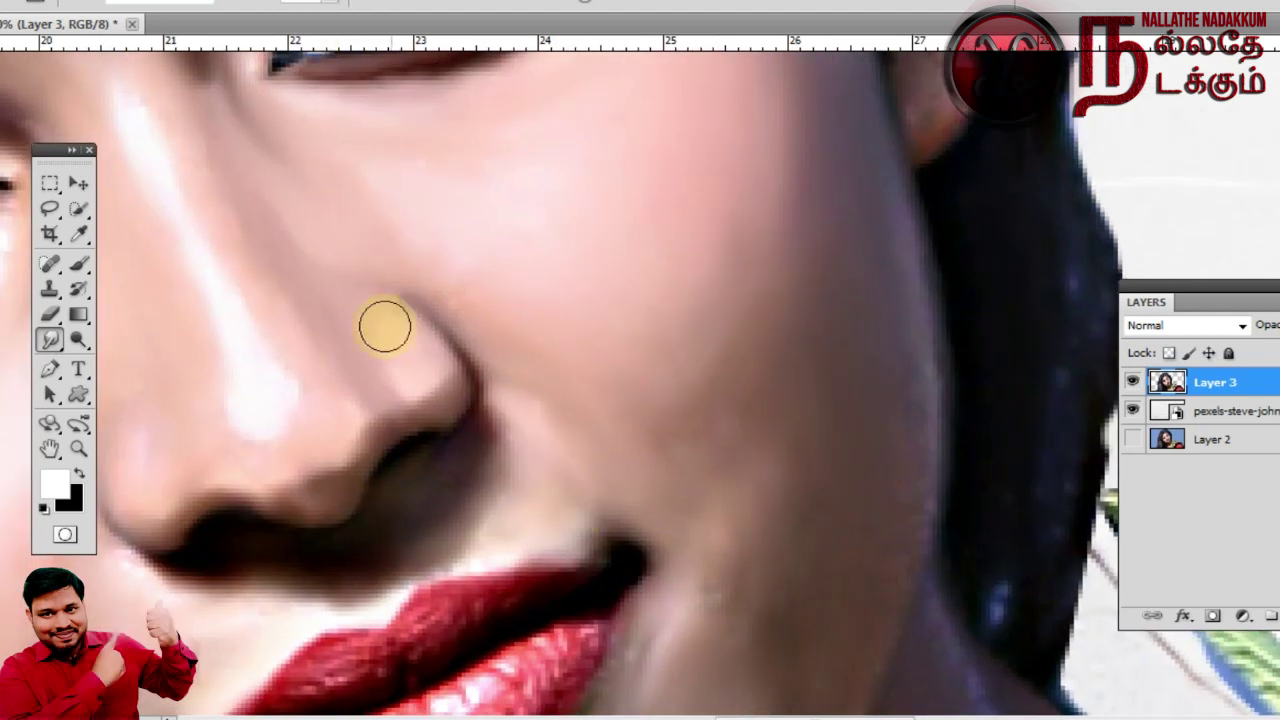
# Smudge the hair around the forehead and crown along its growth direction, using a larger brush for the broader areas
pyautogui.hotkey('ctrl', '-')
pyautogui.hotkey('ctrl', '-')
pyautogui.moveTo(712, 388); pyautogui.dragTo(963, 577)
pyautogui.moveTo(554, 82); pyautogui.dragTo(588, 259)
pyautogui.moveTo(403, 164)
pyautogui.mouseDown()
pyautogui.moveTo(411, 280)
pyautogui.moveTo(420, 200)
pyautogui.moveTo(583, 189)
pyautogui.moveTo(406, 369)
pyautogui.moveTo(273, 557)
pyautogui.moveTo(381, 479)
pyautogui.mouseUp()
pyautogui.moveTo(298, 54)
pyautogui.mouseDown()
pyautogui.moveTo(343, 248)
pyautogui.moveTo(327, 249)
pyautogui.mouseUp()
pyautogui.press(']')
pyautogui.press(']')
pyautogui.press(']')
pyautogui.press(']')
pyautogui.hotkey('ctrl', '+')
pyautogui.moveTo(806, 294)
pyautogui.mouseDown()
pyautogui.moveTo(680, 200)
pyautogui.moveTo(757, 457)
pyautogui.mouseUp()
pyautogui.moveTo(897, 490); pyautogui.dragTo(697, 360)
pyautogui.moveTo(780, 325); pyautogui.dragTo(731, 394)
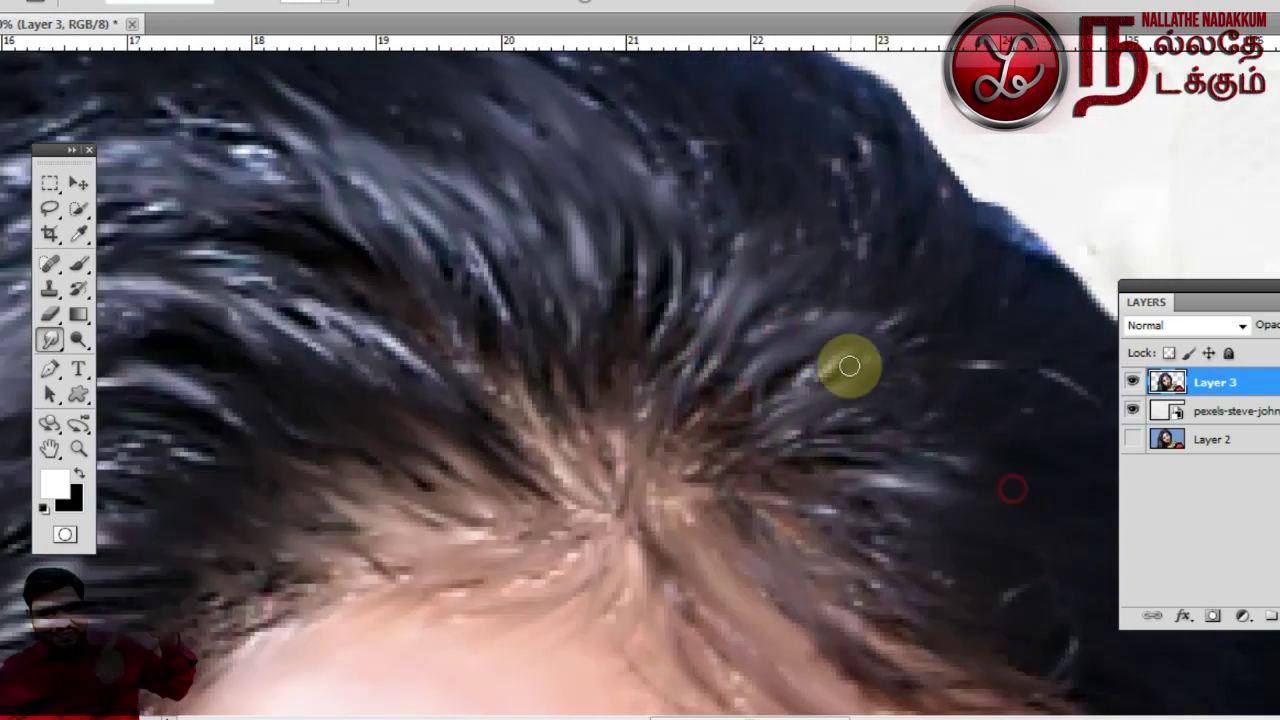
# Smudge the hair on the picture's left, from the upper head down to the long lock, into smooth strands
pyautogui.hscroll(-6, 849, 363)
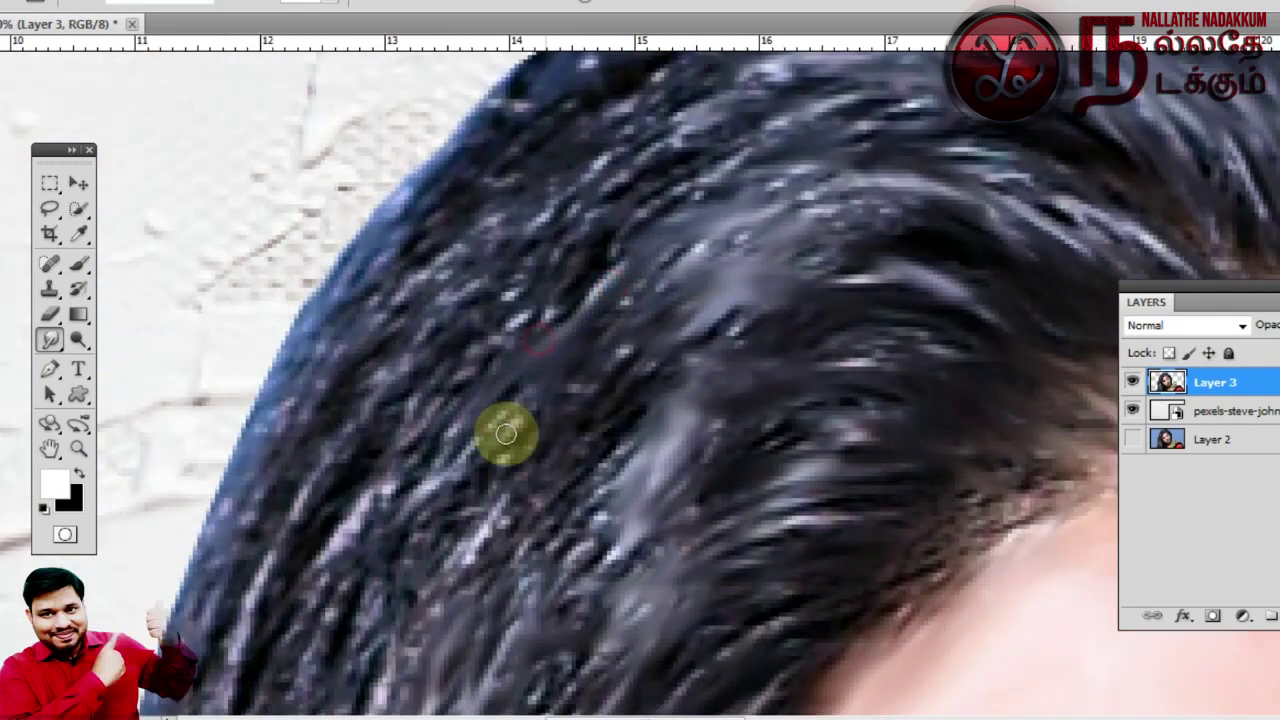
pyautogui.moveTo(506, 434); pyautogui.dragTo(612, 354)
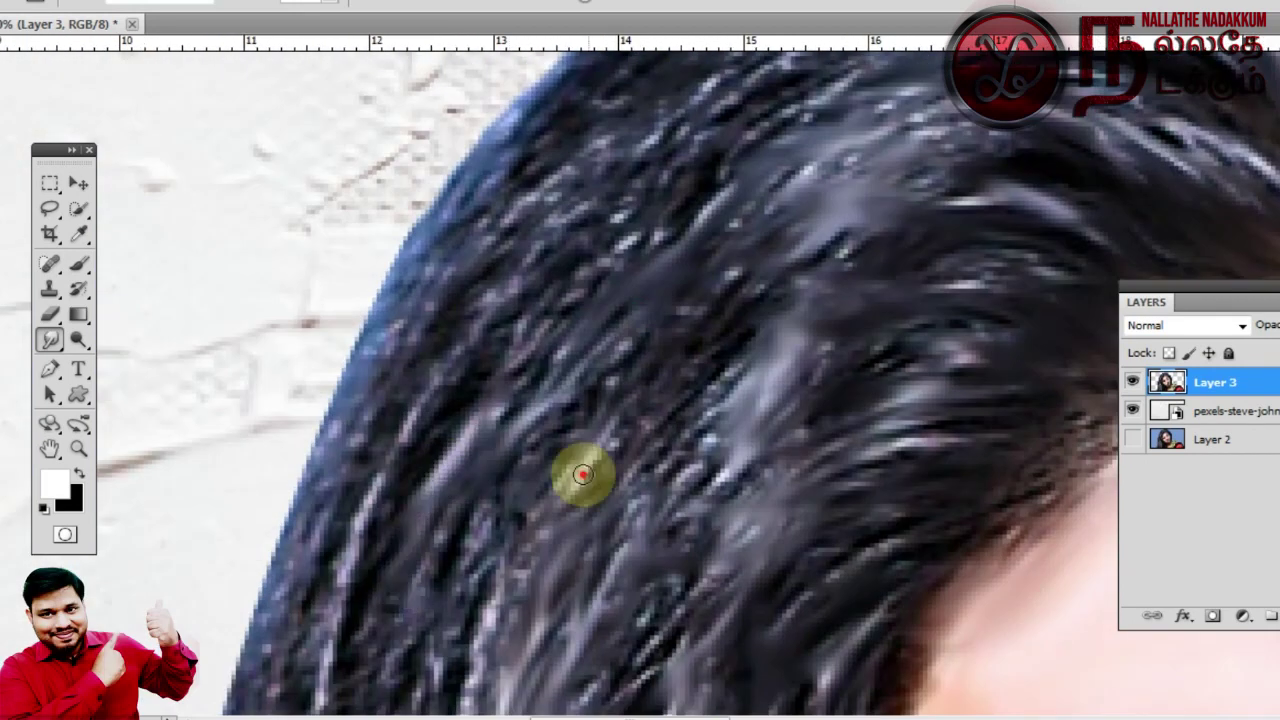
pyautogui.moveTo(583, 474); pyautogui.dragTo(590, 290)
pyautogui.moveTo(623, 620); pyautogui.dragTo(600, 415)
pyautogui.moveTo(440, 680)
pyautogui.mouseDown()
pyautogui.moveTo(477, 422)
pyautogui.moveTo(587, 37)
pyautogui.mouseUp()
pyautogui.moveTo(594, 500); pyautogui.dragTo(557, 706)
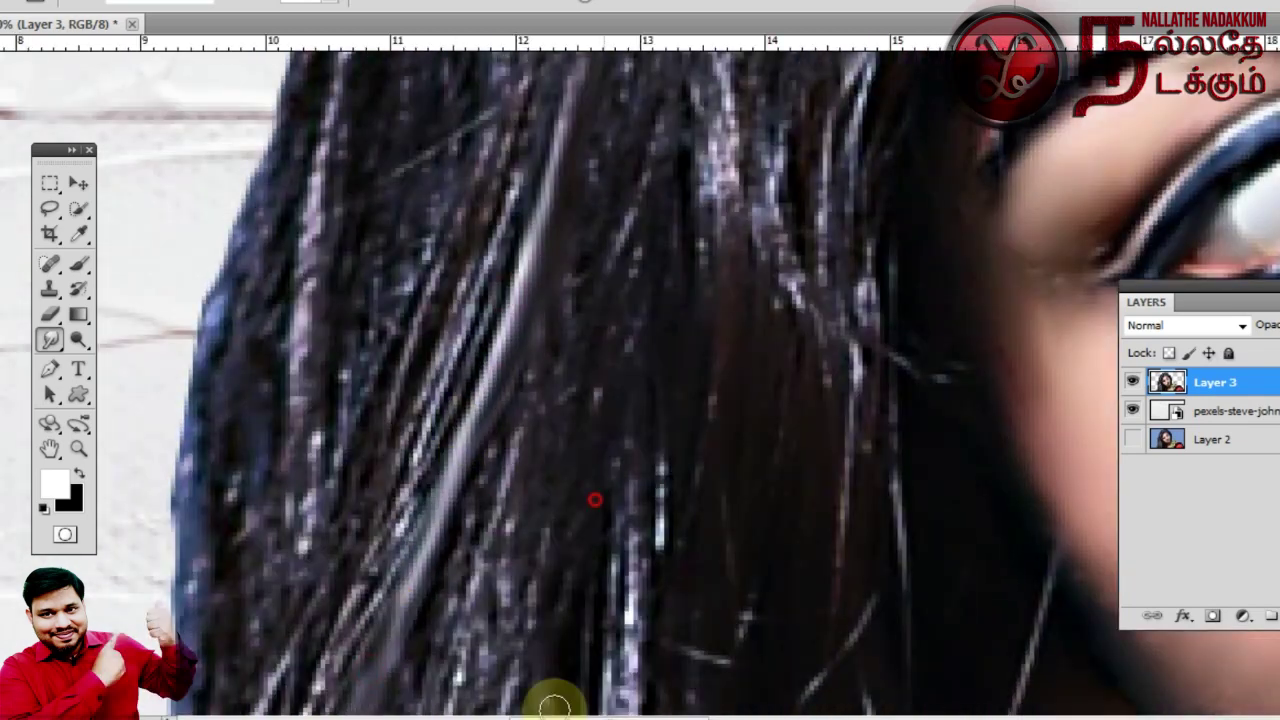
# Draw out the bright strands in the long hair beside the eye with lengthwise Smudge strokes
pyautogui.moveTo(757, 185); pyautogui.dragTo(737, 391)
pyautogui.moveTo(850, 300); pyautogui.dragTo(855, 560)
pyautogui.moveTo(855, 110); pyautogui.dragTo(855, 255)
pyautogui.moveTo(965, 300); pyautogui.dragTo(870, 655)
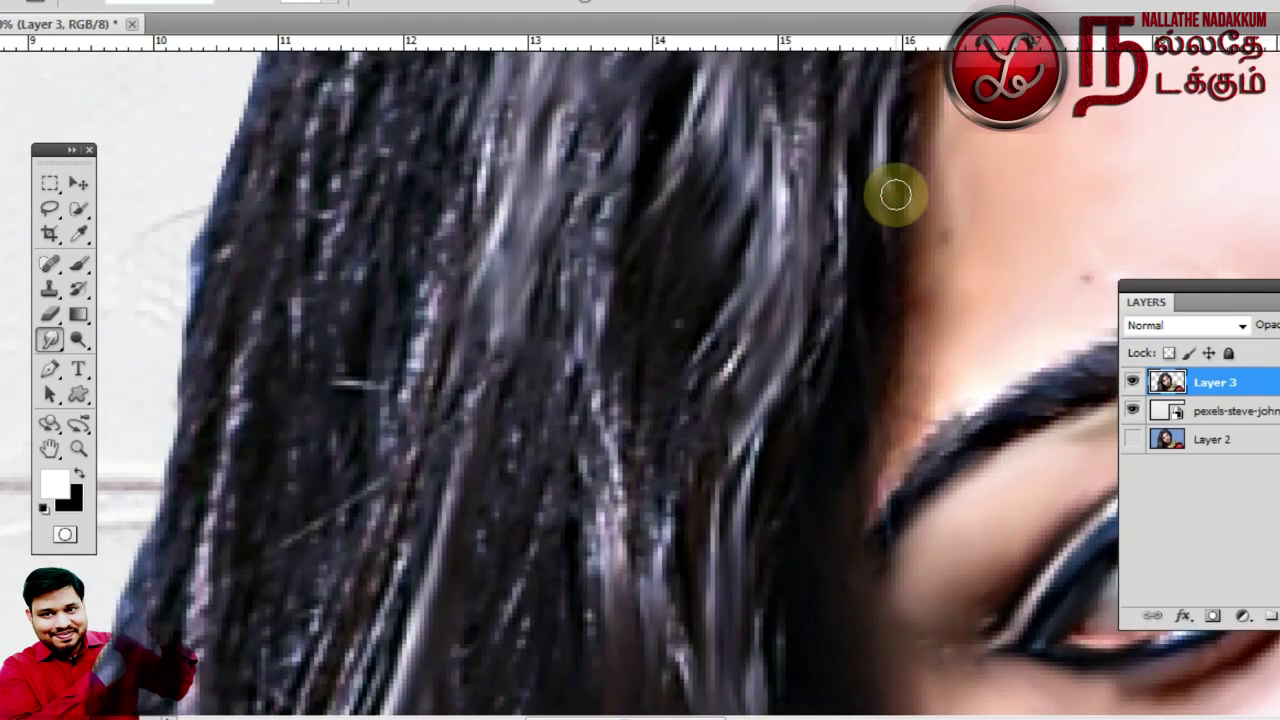
# Smudge the hair beside the temple and eyebrow on the picture's left into soft downward strands
pyautogui.moveTo(880, 264); pyautogui.dragTo(789, 635)
pyautogui.moveTo(790, 480); pyautogui.dragTo(758, 620)
pyautogui.moveTo(836, 667); pyautogui.dragTo(781, 320)
pyautogui.moveTo(718, 508); pyautogui.dragTo(693, 551)
pyautogui.moveTo(814, 410)
pyautogui.mouseDown()
pyautogui.moveTo(808, 446)
pyautogui.moveTo(671, 644)
pyautogui.mouseUp()
pyautogui.moveTo(498, 385); pyautogui.dragTo(490, 475)
pyautogui.hscroll(-6, 466, 385)
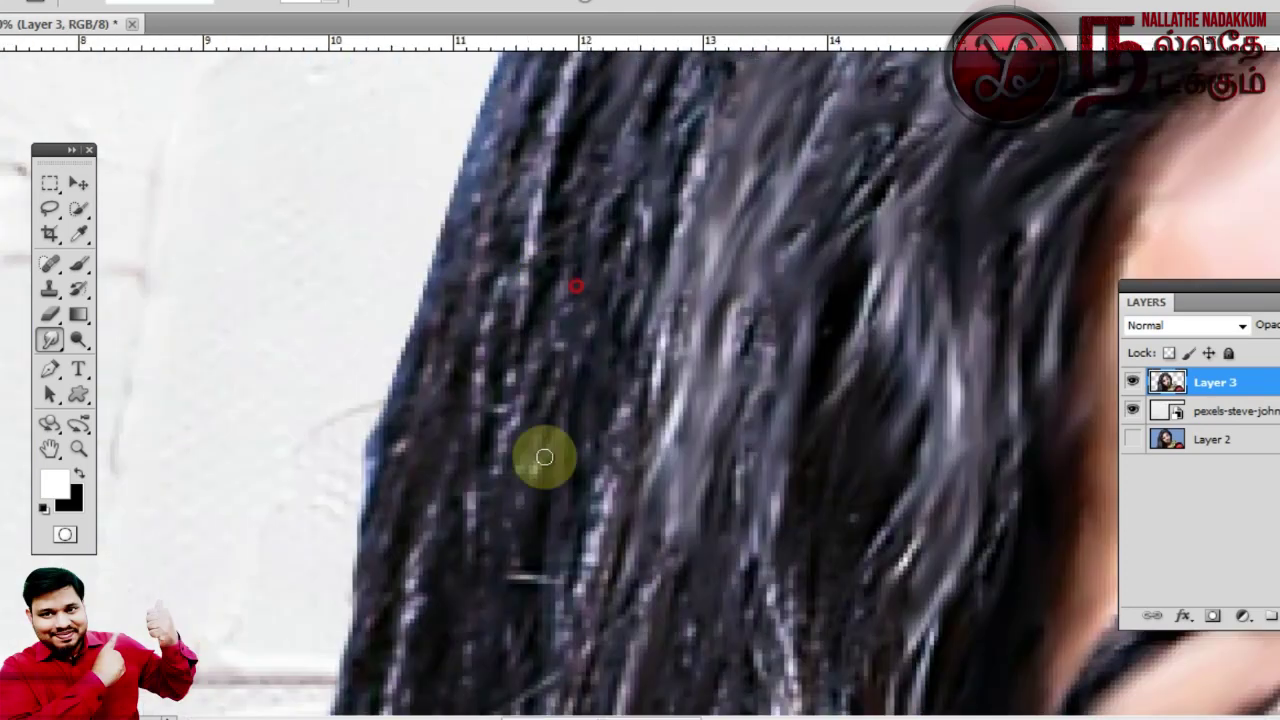
# Smooth the outer hair edge beside the ear and the shoulder line on the picture's right
pyautogui.scroll(-4, 820, 291)
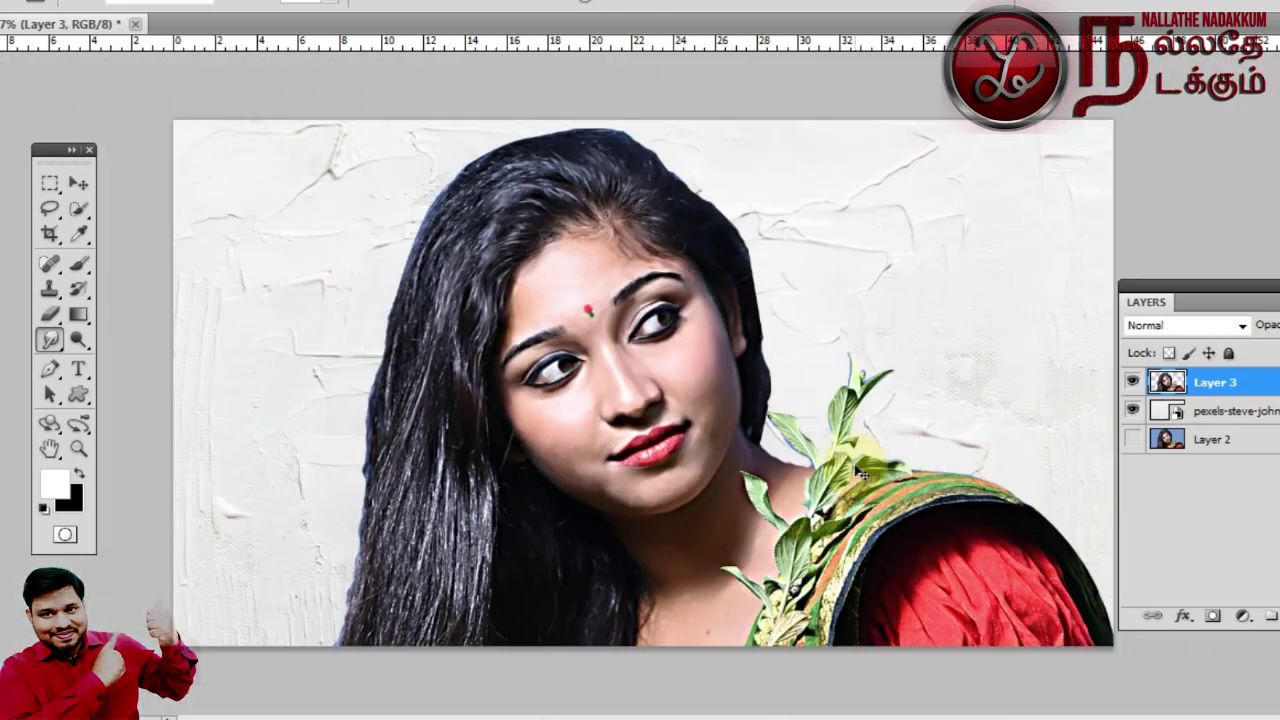
pyautogui.scroll(5, 363, 500)
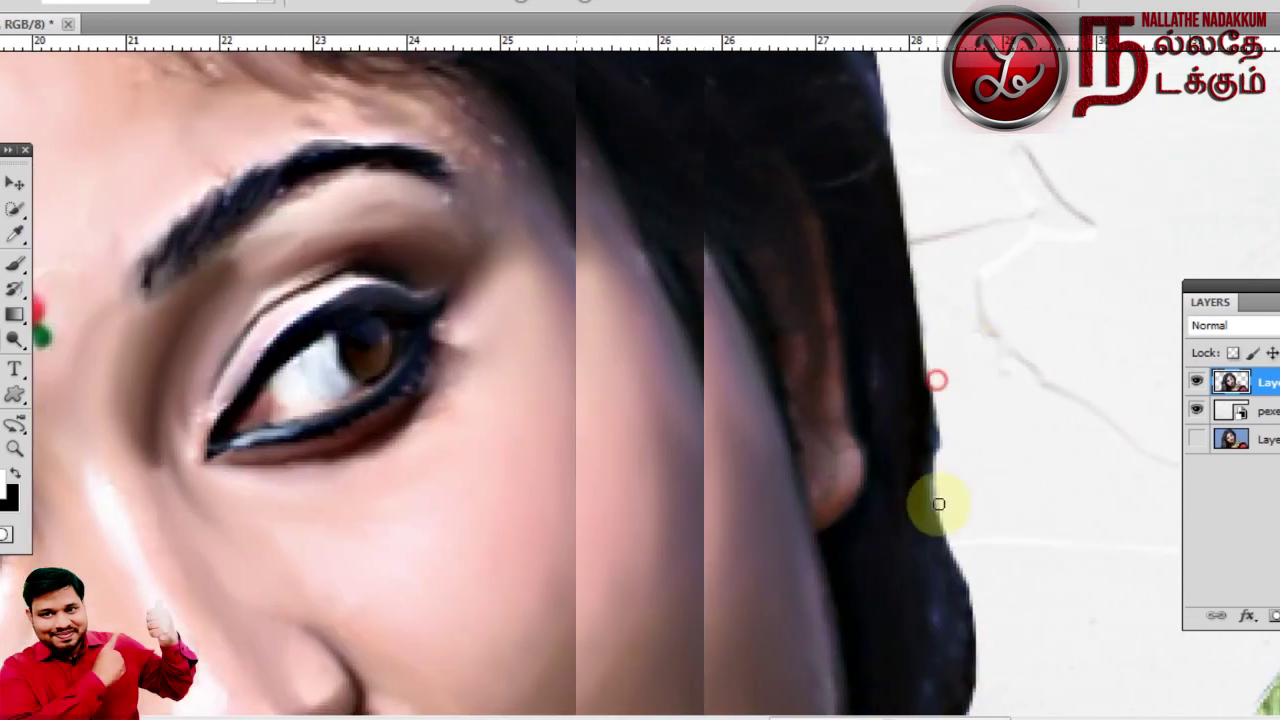
pyautogui.scroll(-4, 747, 572)
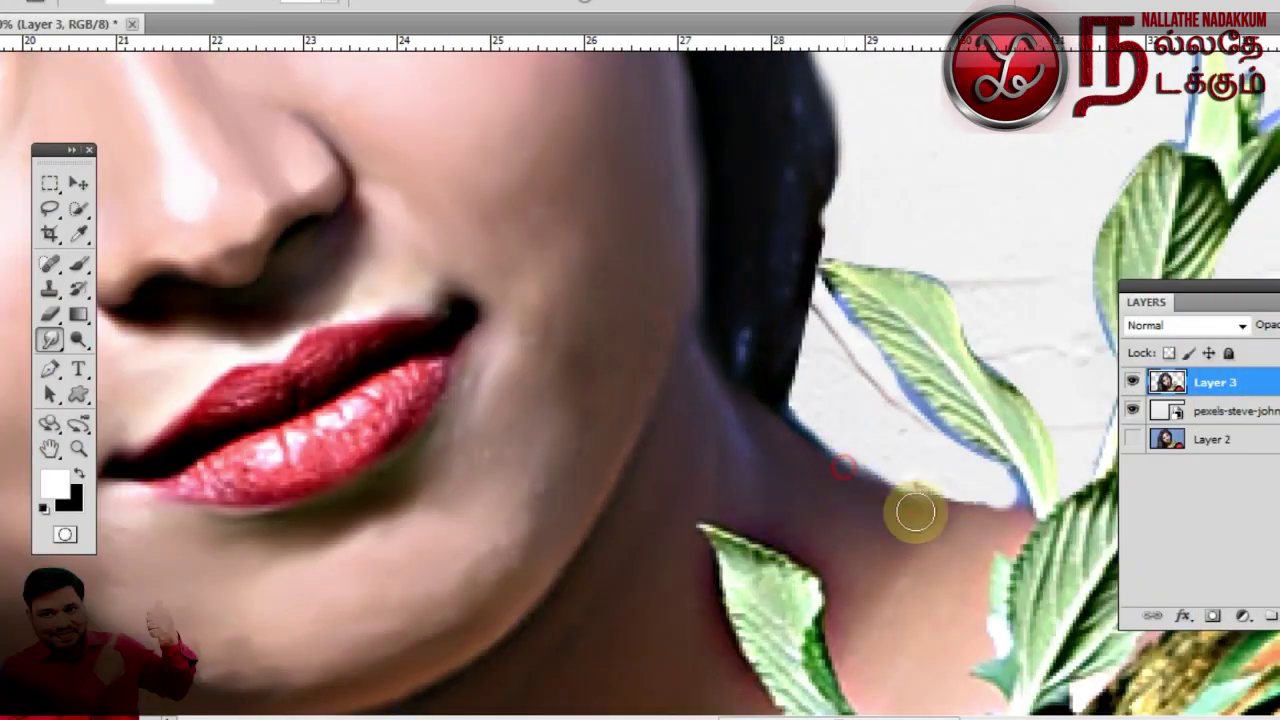
# Smudge the lower leaves over the neck and shoulder along their veins
pyautogui.scroll(-3, 886, 509)
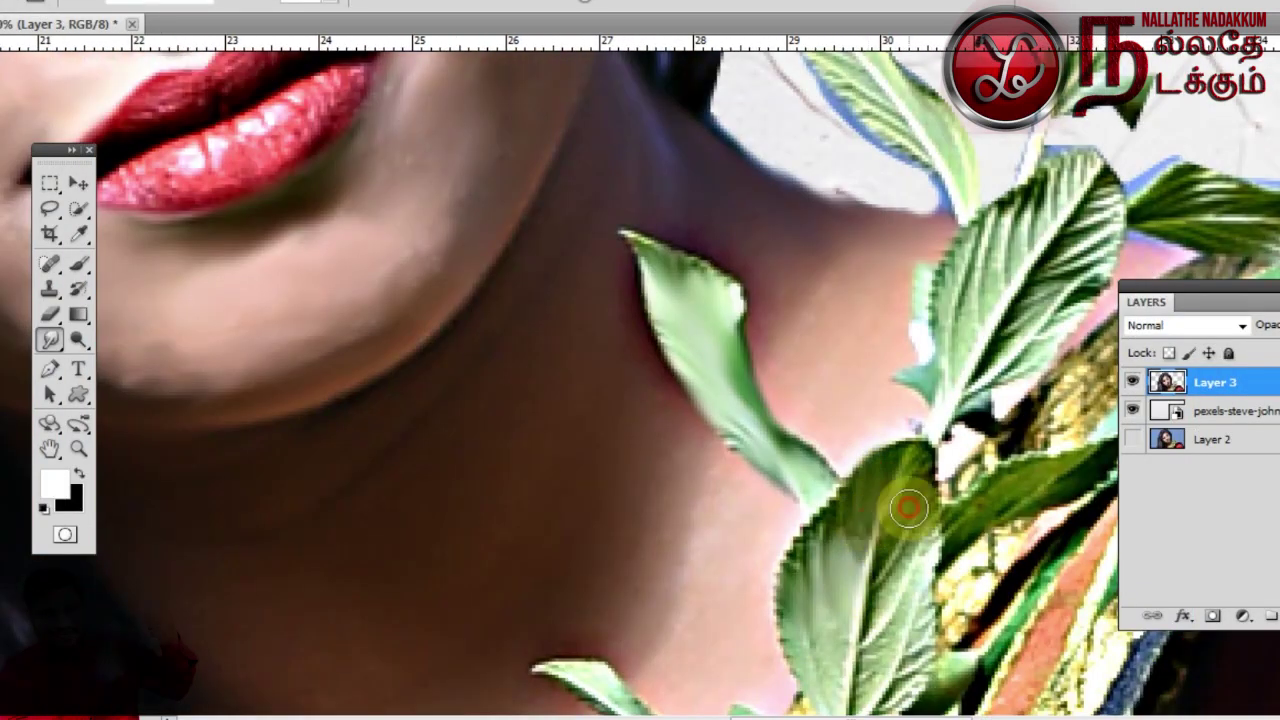
pyautogui.scroll(-3, 891, 471)
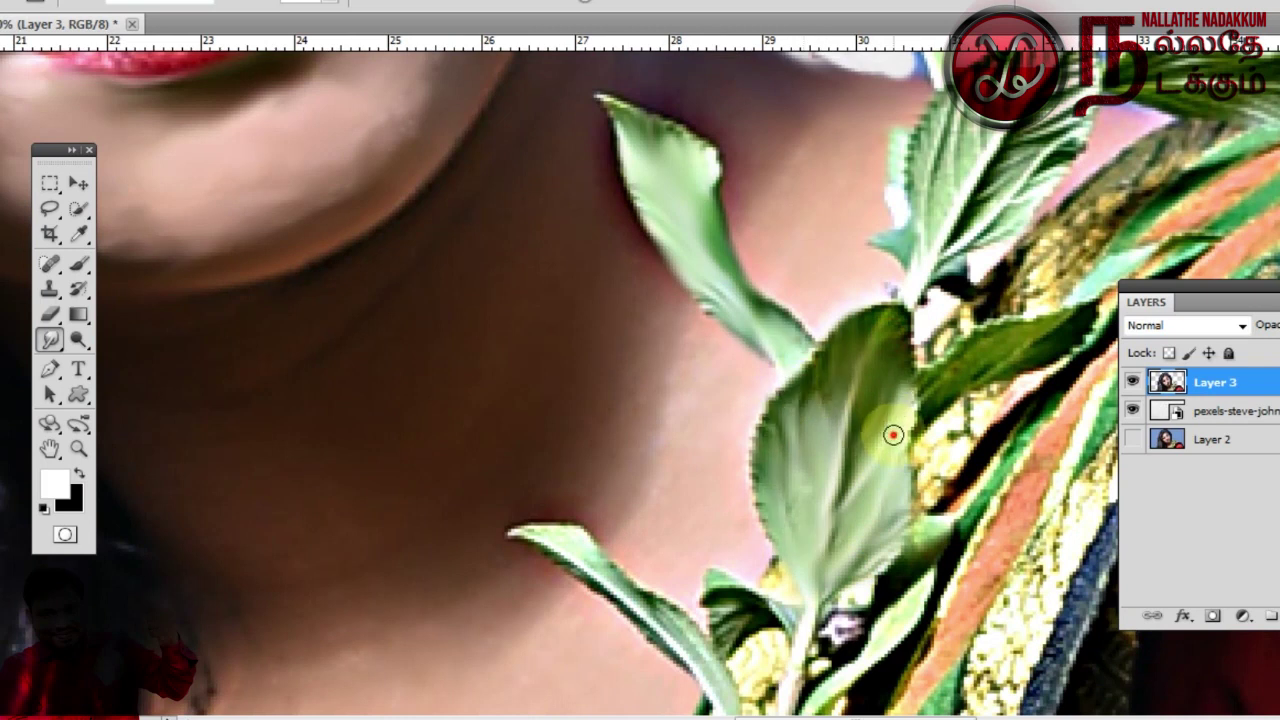
pyautogui.moveTo(890, 274); pyautogui.dragTo(764, 487)
pyautogui.moveTo(930, 262); pyautogui.dragTo(830, 384)
pyautogui.moveTo(955, 285); pyautogui.dragTo(903, 403)
pyautogui.moveTo(600, 372); pyautogui.dragTo(491, 327)
# Smudge the upper leaves of the sprig above the shoulder from base to tip
pyautogui.scroll(3, 767, 407)
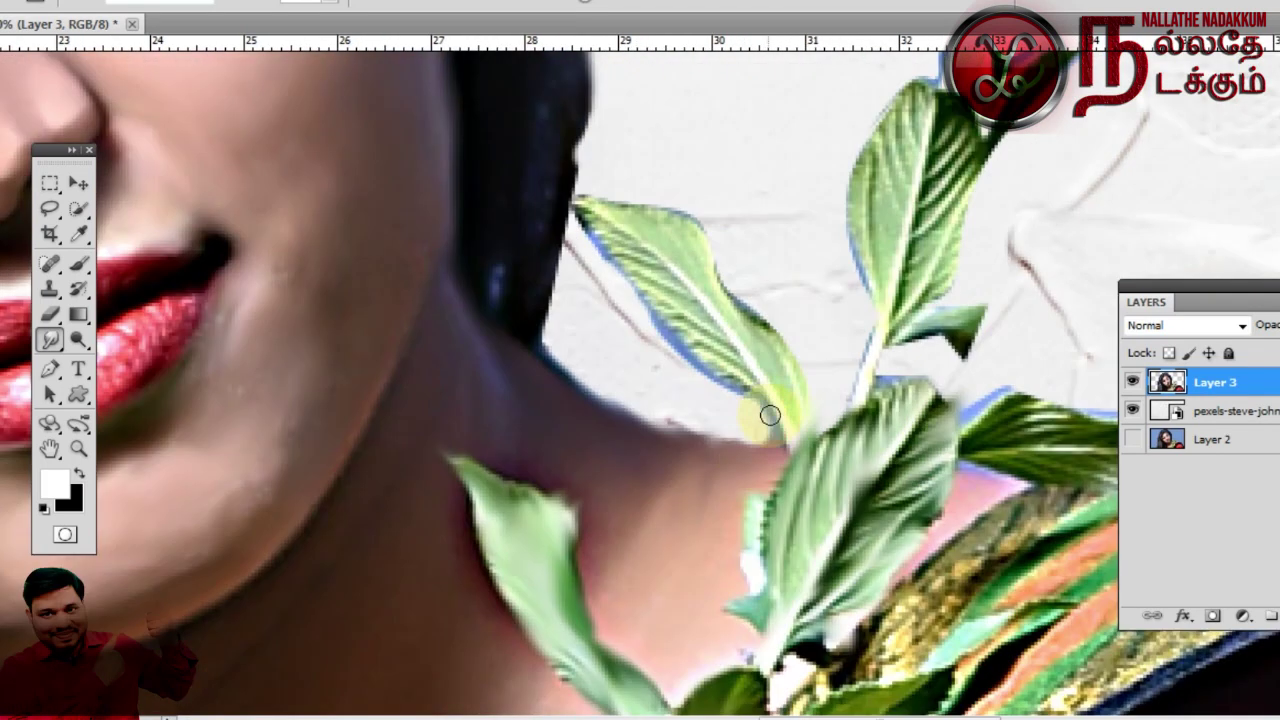
pyautogui.moveTo(900, 180); pyautogui.dragTo(762, 252)
pyautogui.moveTo(797, 190); pyautogui.dragTo(777, 221)
pyautogui.scroll(3, 764, 266)
pyautogui.hscroll(1, 764, 266)
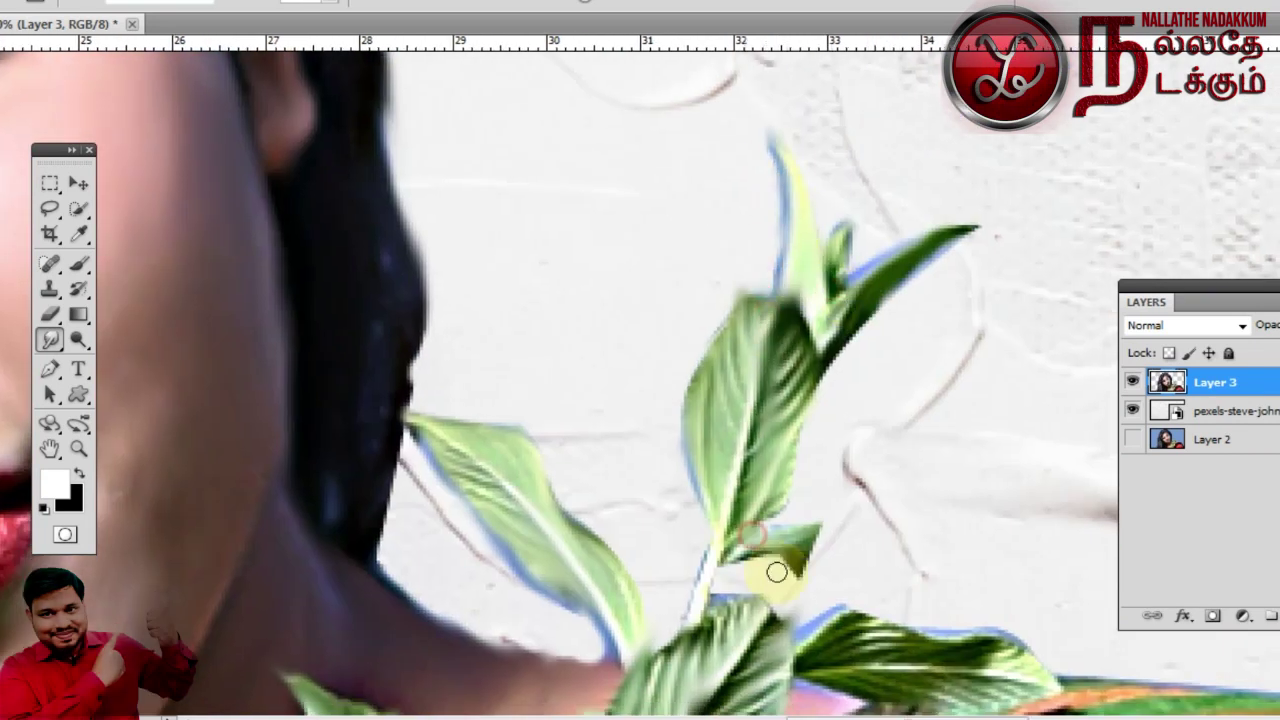
pyautogui.moveTo(877, 618); pyautogui.dragTo(725, 343)
# Smudge the upper and lower lips until their grainy texture and highlights blend smoothly
pyautogui.hotkey('ctrl', '-')
pyautogui.hotkey('ctrl', '-')
pyautogui.moveTo(492, 406); pyautogui.dragTo(994, 577)
pyautogui.moveTo(686, 588); pyautogui.dragTo(580, 431)
pyautogui.hotkey('ctrl', '+')
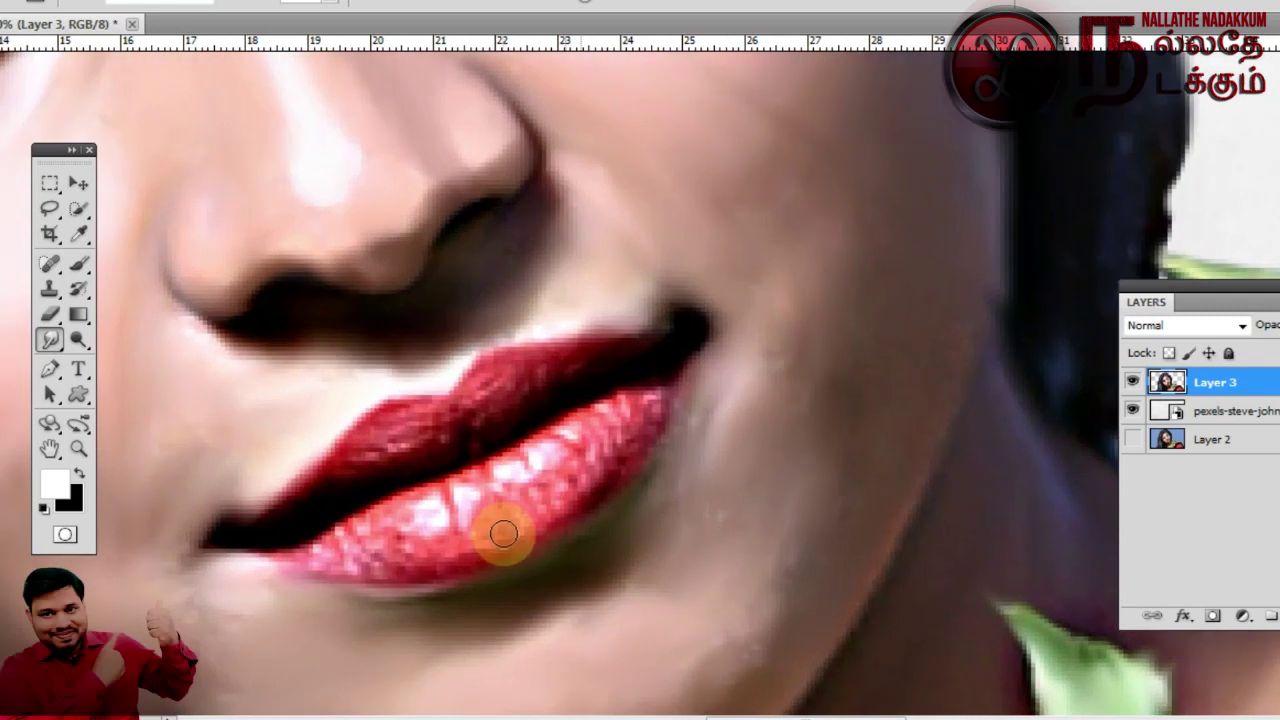
pyautogui.scroll(1, 503, 534)
pyautogui.click(415, 599)
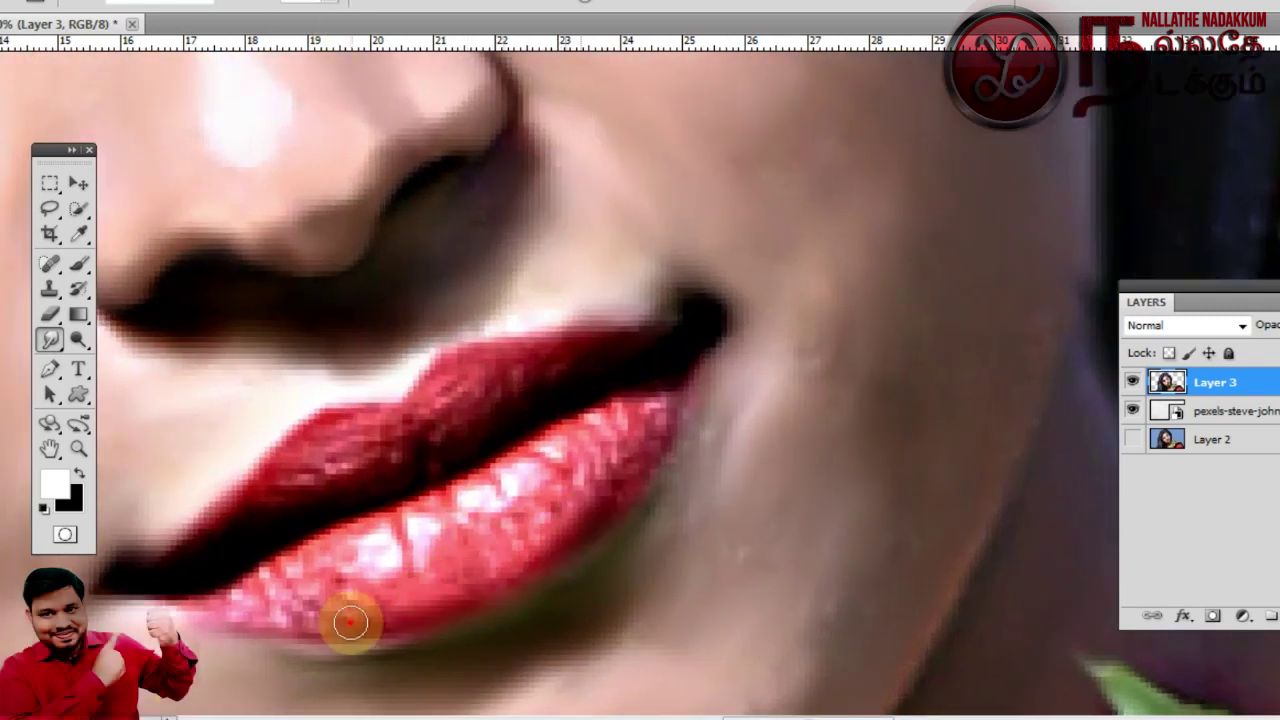
pyautogui.moveTo(351, 611); pyautogui.dragTo(349, 592)
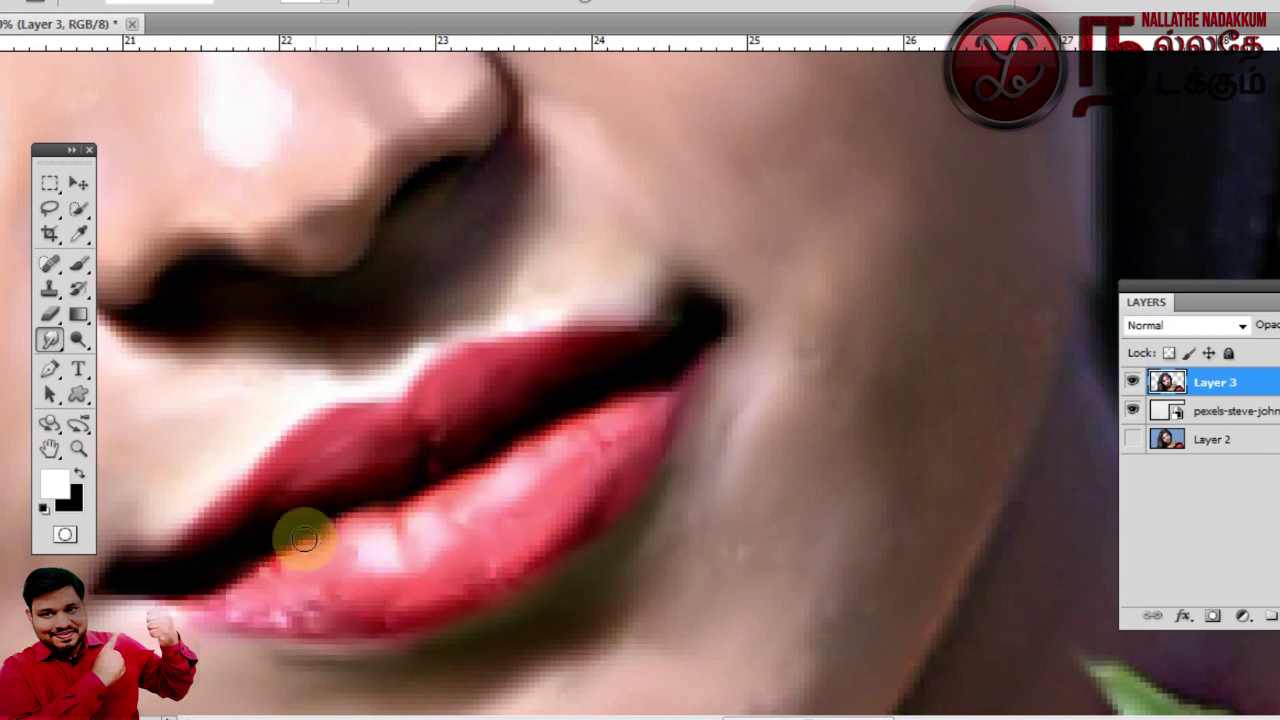
# Smooth the neck and upper chest skin and the adjoining dark hair edge with a large brush
pyautogui.scroll(-10, 752, 445)
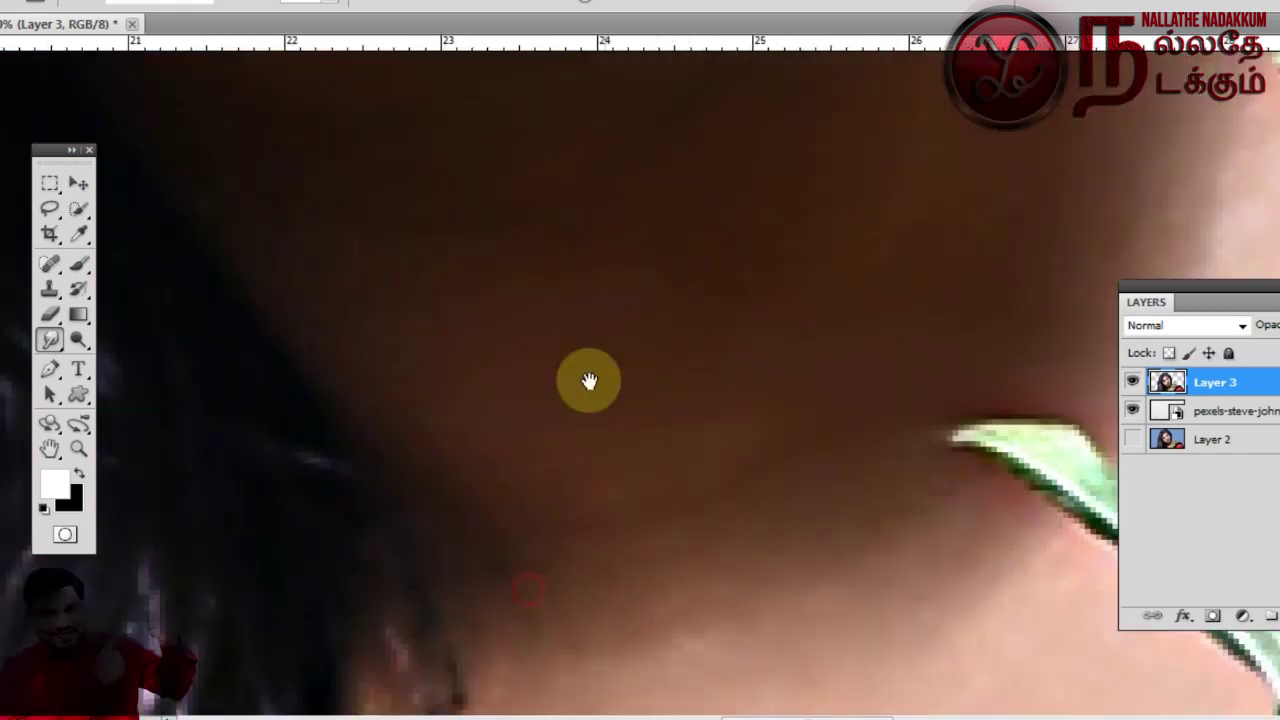
pyautogui.moveTo(589, 380); pyautogui.dragTo(314, 62)
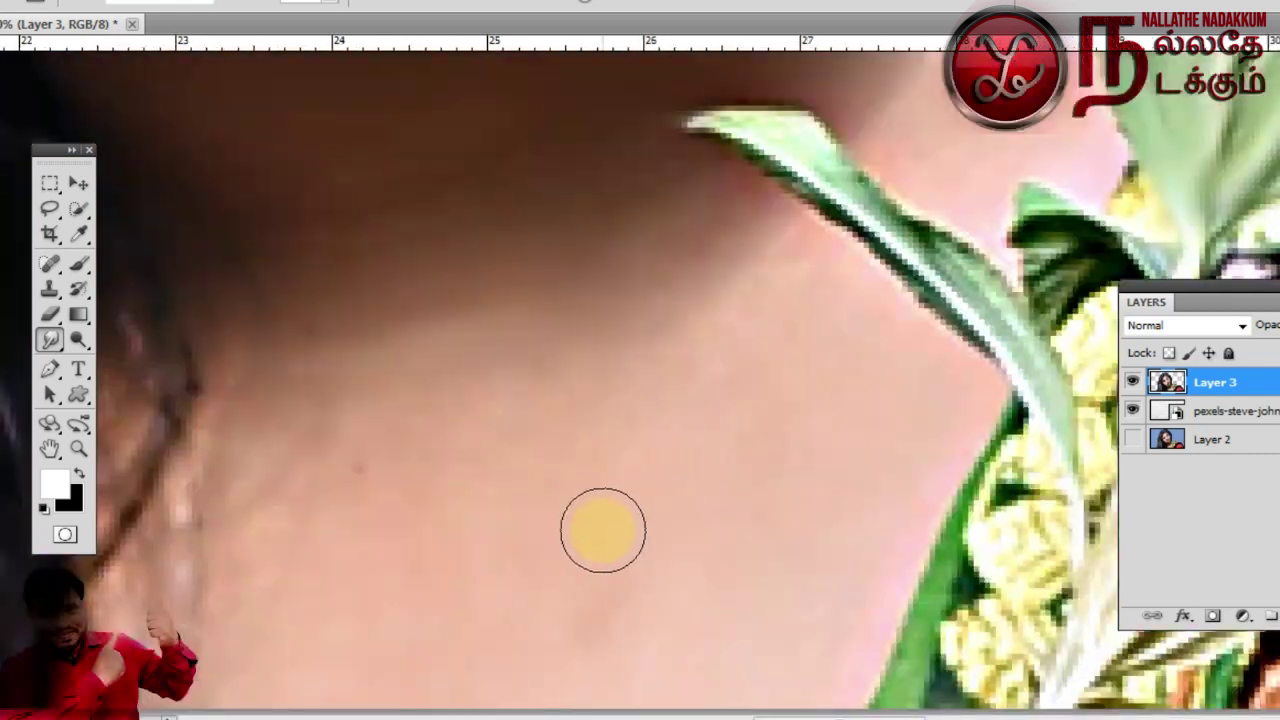
pyautogui.hotkey('ctrl', '-')
pyautogui.hotkey('ctrl', '-')
pyautogui.moveTo(334, 408); pyautogui.dragTo(350, 575)
pyautogui.moveTo(428, 517); pyautogui.dragTo(867, 704)
pyautogui.moveTo(617, 690); pyautogui.dragTo(768, 718)
pyautogui.moveTo(603, 520); pyautogui.dragTo(885, 545)
# Smudge the lower part of the long hair on the picture's left with long vertical strokes
pyautogui.hotkey('ctrl', '-')
pyautogui.moveTo(471, 235); pyautogui.dragTo(457, 610)
pyautogui.hotkey('ctrl', '-')
pyautogui.moveTo(493, 330); pyautogui.dragTo(475, 530)
pyautogui.hotkey('ctrl', '+')
pyautogui.hotkey('ctrl', '+')
pyautogui.moveTo(700, 449); pyautogui.dragTo(809, 351)
pyautogui.moveTo(690, 690); pyautogui.dragTo(900, 409)
# Blend the remaining grainy strands in the long hair below cheek level with lengthwise Smudge strokes
pyautogui.moveTo(661, 368); pyautogui.dragTo(573, 618)
pyautogui.moveTo(652, 287); pyautogui.dragTo(614, 607)
pyautogui.moveTo(871, 206); pyautogui.dragTo(870, 660)
pyautogui.moveTo(849, 394); pyautogui.dragTo(718, 610)
pyautogui.moveTo(716, 232); pyautogui.dragTo(709, 357)
pyautogui.moveTo(642, 226); pyautogui.dragTo(624, 412)
pyautogui.moveTo(710, 220); pyautogui.dragTo(653, 513)
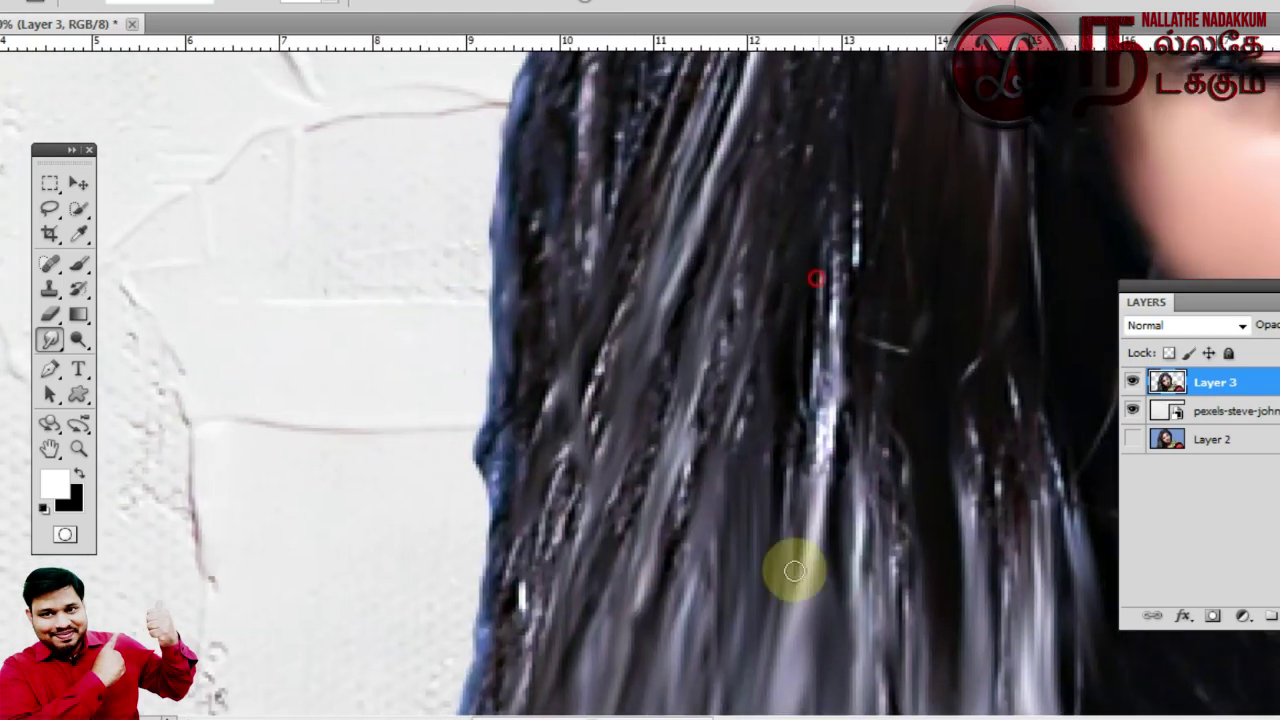
# Smudge the bright highlight strand and its neighbours in the middle of the long hair downwards
pyautogui.moveTo(814, 266); pyautogui.dragTo(808, 640)
pyautogui.moveTo(835, 330); pyautogui.dragTo(815, 464)
pyautogui.moveTo(820, 306); pyautogui.dragTo(814, 576)
pyautogui.moveTo(704, 290); pyautogui.dragTo(668, 584)
pyautogui.moveTo(674, 237); pyautogui.dragTo(590, 568)
# Enlarge the Smudge brush and blend the grainy hair near the outer edge on the picture's left
pyautogui.press(']')
pyautogui.press(']')
pyautogui.press(']')
pyautogui.moveTo(300, 30)
pyautogui.mouseDown()
pyautogui.moveTo(698, 314)
pyautogui.moveTo(640, 473)
pyautogui.moveTo(577, 460)
pyautogui.moveTo(759, 239)
pyautogui.mouseUp()
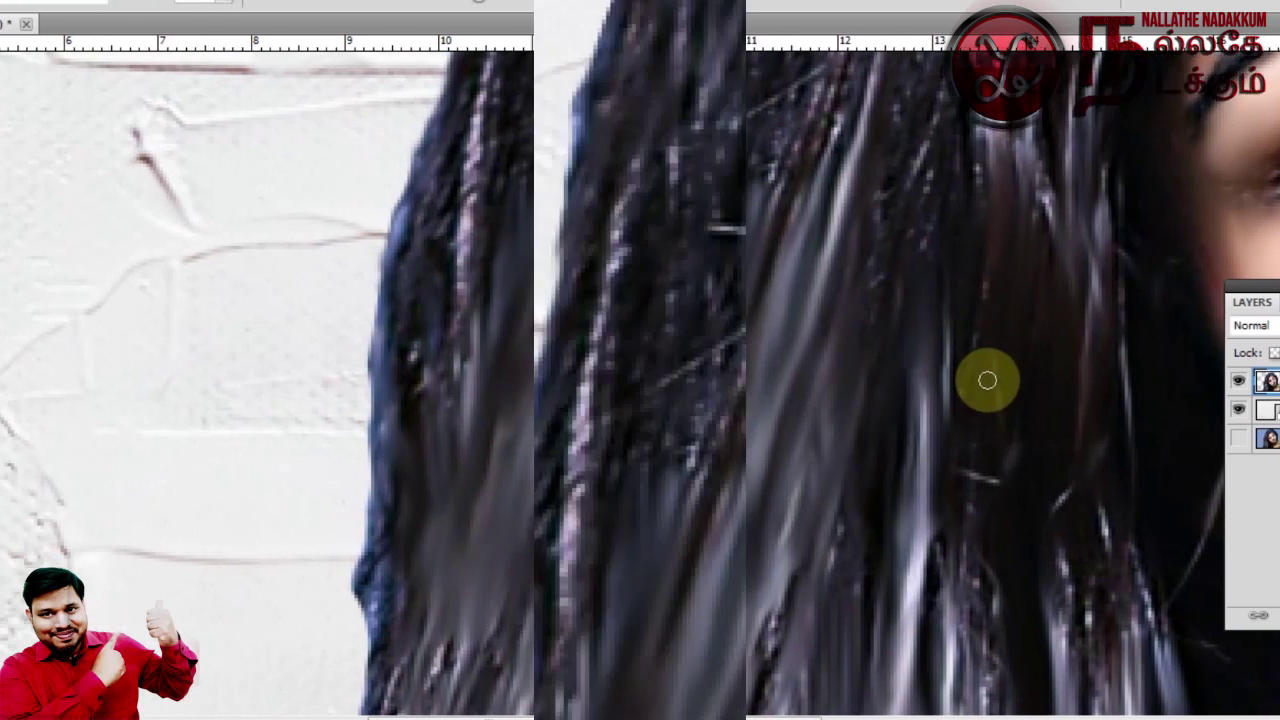
pyautogui.moveTo(592, 190); pyautogui.dragTo(525, 565)
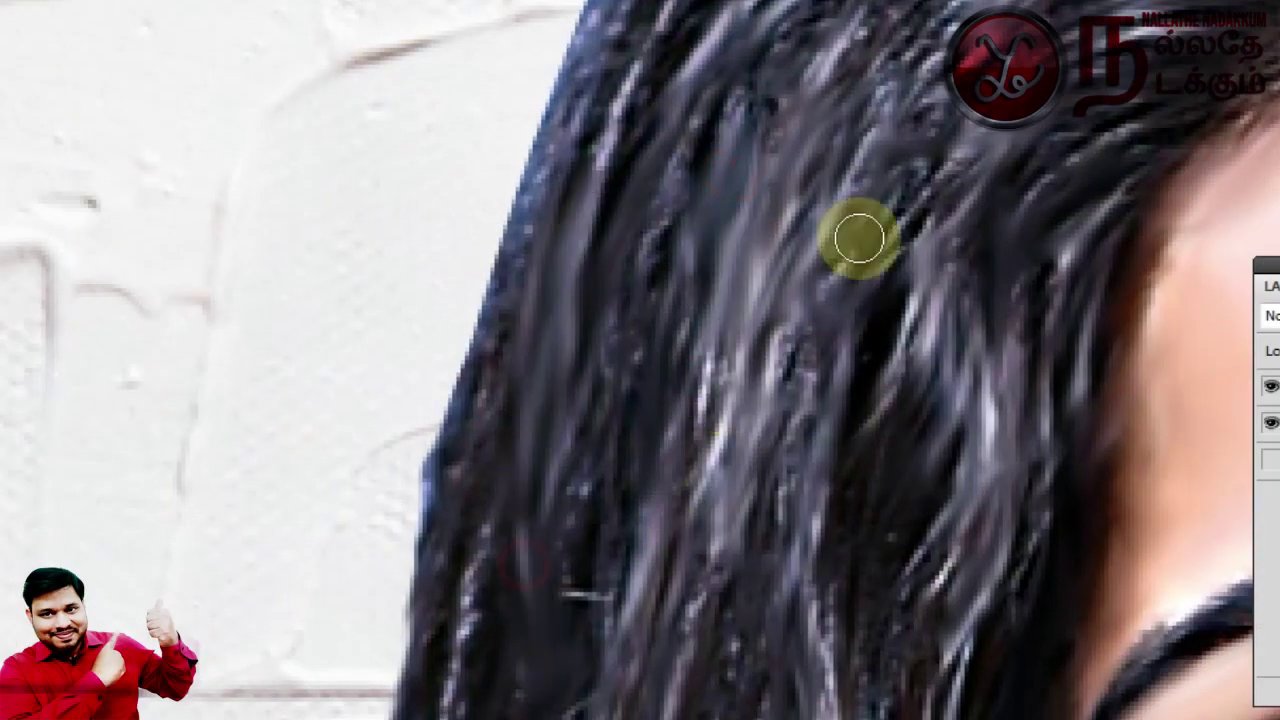
# Smudge the upper hair on the picture's left along its curve, reducing the brush size for finer strands
pyautogui.moveTo(870, 190); pyautogui.dragTo(758, 556)
pyautogui.moveTo(790, 310); pyautogui.dragTo(540, 516)
pyautogui.moveTo(791, 389); pyautogui.dragTo(600, 538)
pyautogui.press('[')
pyautogui.moveTo(740, 262); pyautogui.dragTo(620, 354)
pyautogui.moveTo(877, 57); pyautogui.dragTo(734, 308)
pyautogui.moveTo(557, 451); pyautogui.dragTo(455, 512)
pyautogui.moveTo(598, 578); pyautogui.dragTo(551, 598)
pyautogui.moveTo(676, 477); pyautogui.dragTo(826, 312)
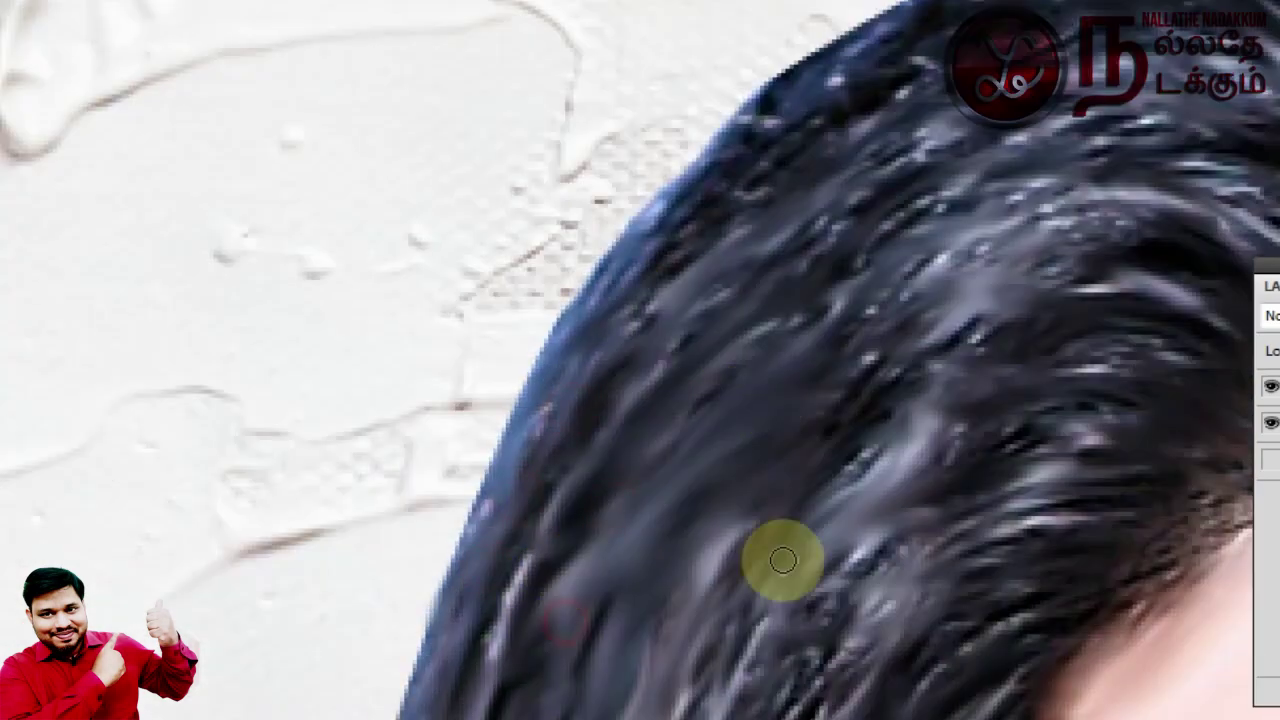
pyautogui.moveTo(828, 610); pyautogui.dragTo(671, 560)
# Smudge the strands beside the eye and cheek on the picture's left along their length
pyautogui.hotkey('ctrl', '-')
pyautogui.hotkey('ctrl', '-')
pyautogui.hotkey('ctrl', '+')
pyautogui.moveTo(223, 229); pyautogui.dragTo(203, 426)
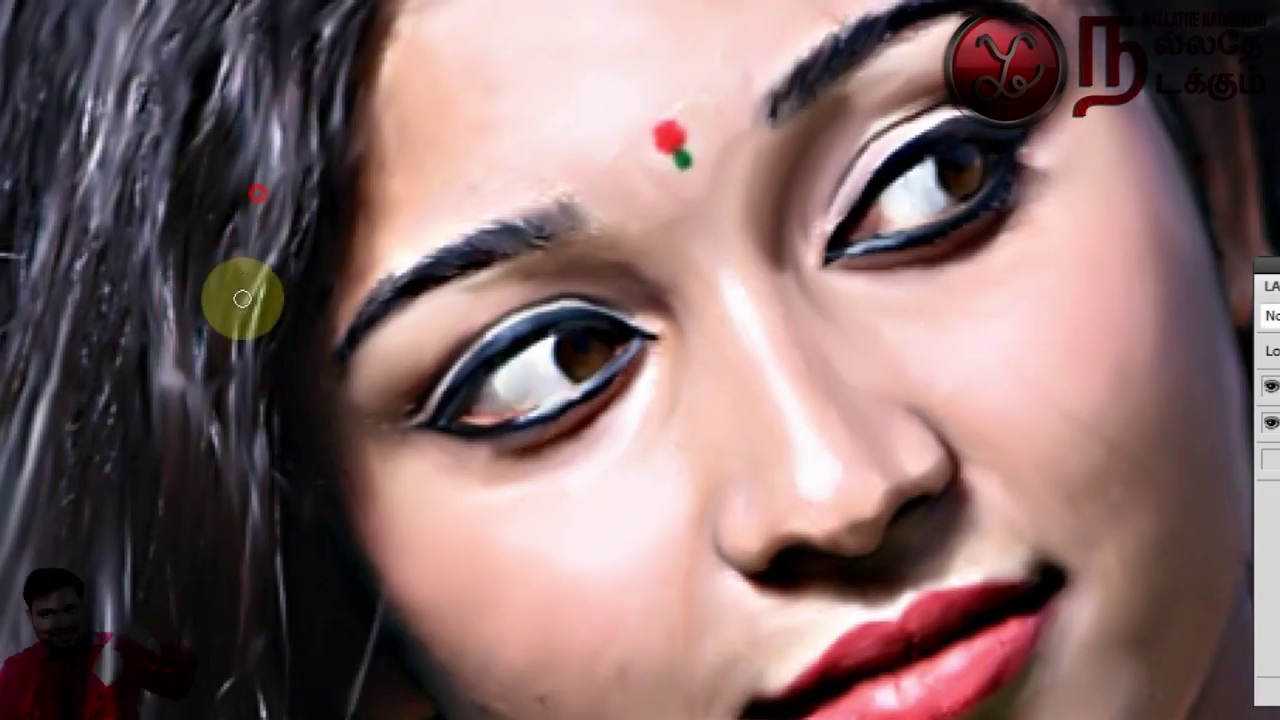
pyautogui.moveTo(226, 566); pyautogui.dragTo(408, 234)
# Enlarge the Smudge brush and blend the dark hair below the chin down to the picture's bottom edge
pyautogui.moveTo(583, 534); pyautogui.dragTo(406, 140)
pyautogui.moveTo(360, 440)
pyautogui.mouseDown()
pyautogui.moveTo(367, 552)
pyautogui.moveTo(392, 582)
pyautogui.mouseUp()
pyautogui.press(']')
pyautogui.press(']')
pyautogui.press(']')
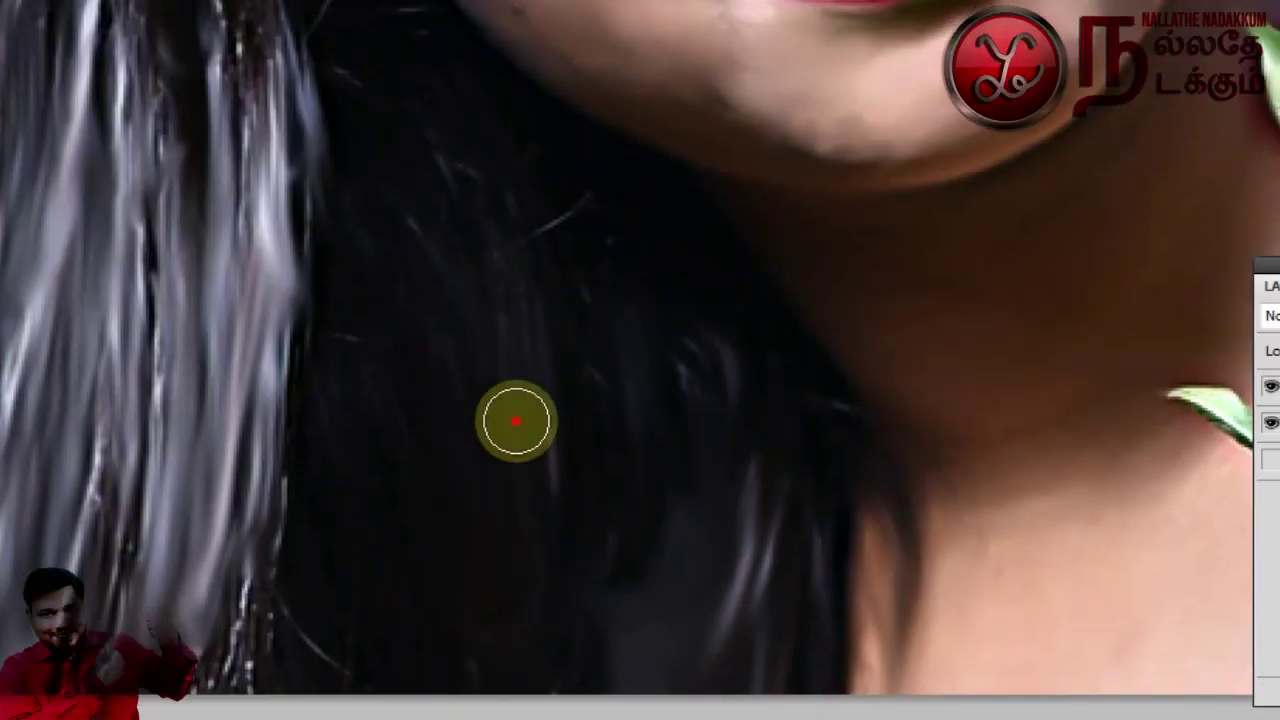
pyautogui.moveTo(515, 422); pyautogui.dragTo(540, 540)
pyautogui.moveTo(638, 407); pyautogui.dragTo(700, 618)
pyautogui.moveTo(771, 514); pyautogui.dragTo(835, 610)
pyautogui.moveTo(783, 494)
pyautogui.mouseDown()
pyautogui.moveTo(777, 577)
pyautogui.moveTo(851, 674)
pyautogui.mouseUp()
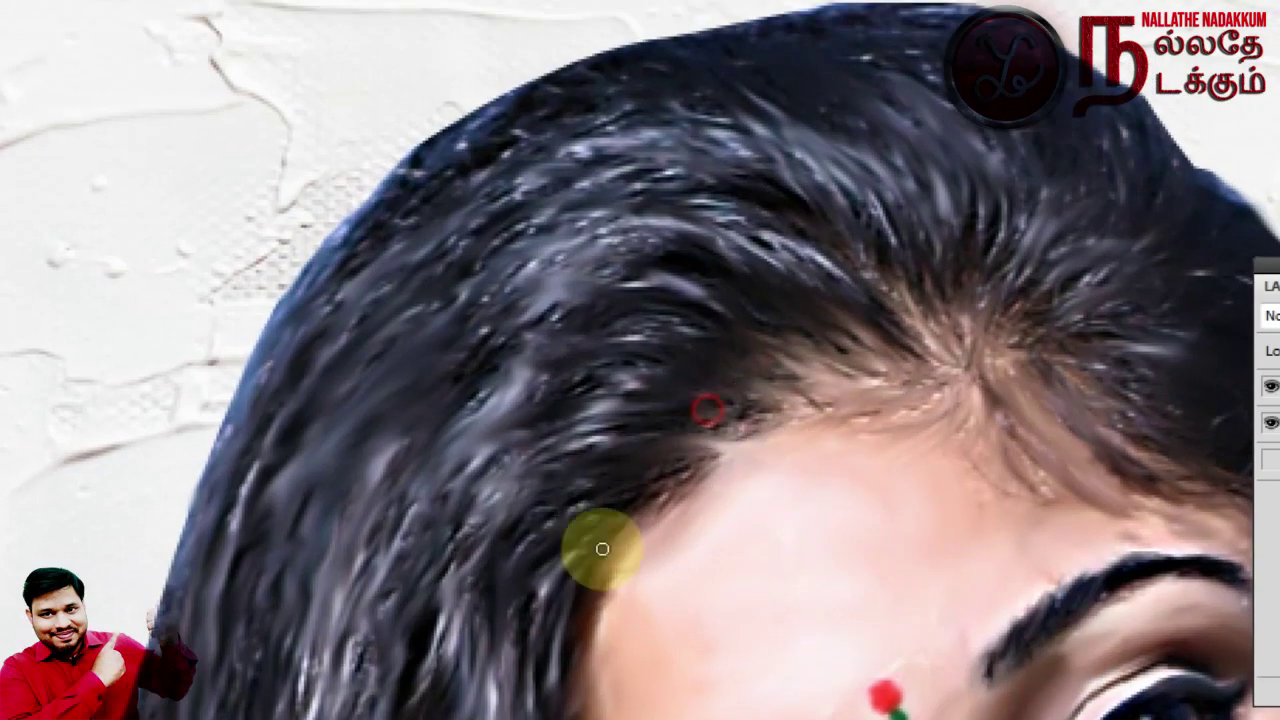
# Refine the hairline and the hair above the forehead with a small Smudge brush
pyautogui.moveTo(602, 549); pyautogui.dragTo(574, 590)
pyautogui.moveTo(851, 306); pyautogui.dragTo(686, 226)
pyautogui.moveTo(745, 382); pyautogui.dragTo(500, 450)
pyautogui.moveTo(904, 353)
pyautogui.mouseDown()
pyautogui.moveTo(1000, 244)
pyautogui.moveTo(848, 443)
pyautogui.moveTo(1011, 366)
pyautogui.mouseUp()
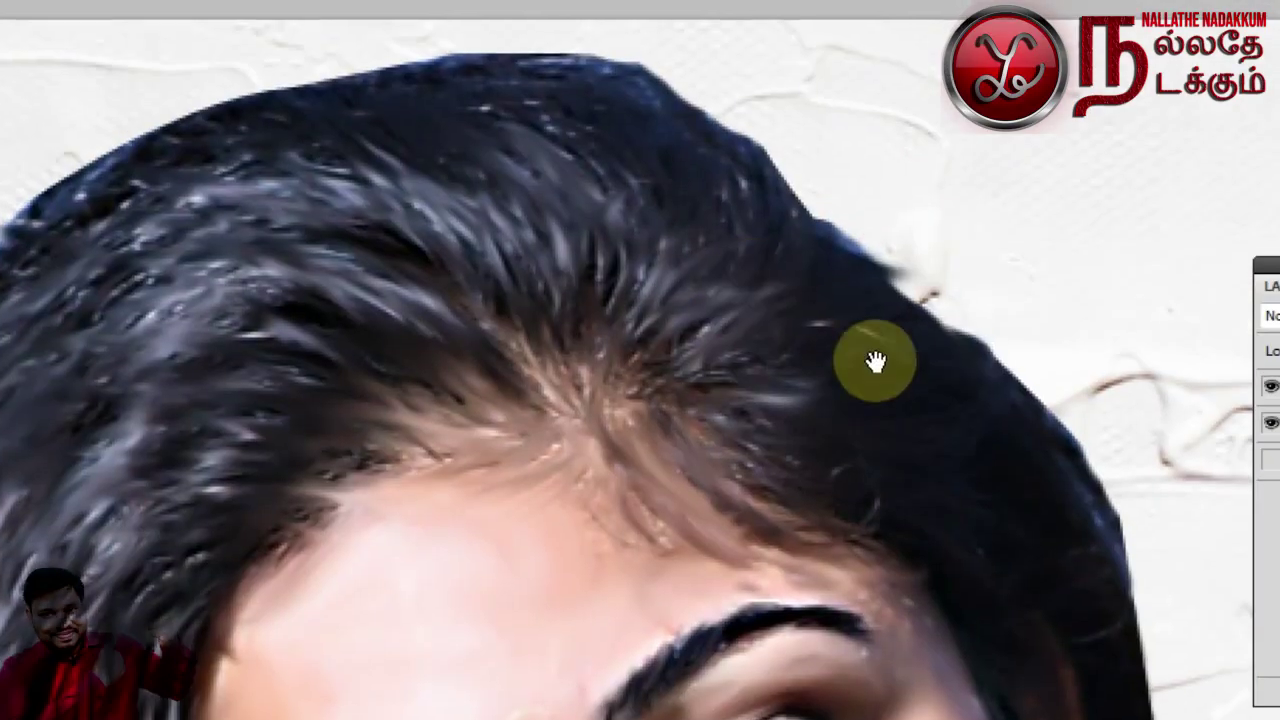
# Pull soft strands outward from the hair's outer edge on the picture's upper right
pyautogui.moveTo(871, 357)
pyautogui.mouseDown()
pyautogui.moveTo(843, 286)
pyautogui.moveTo(903, 240)
pyautogui.moveTo(962, 277)
pyautogui.mouseUp()
pyautogui.moveTo(863, 331); pyautogui.dragTo(988, 301)
pyautogui.moveTo(917, 380); pyautogui.dragTo(1111, 446)
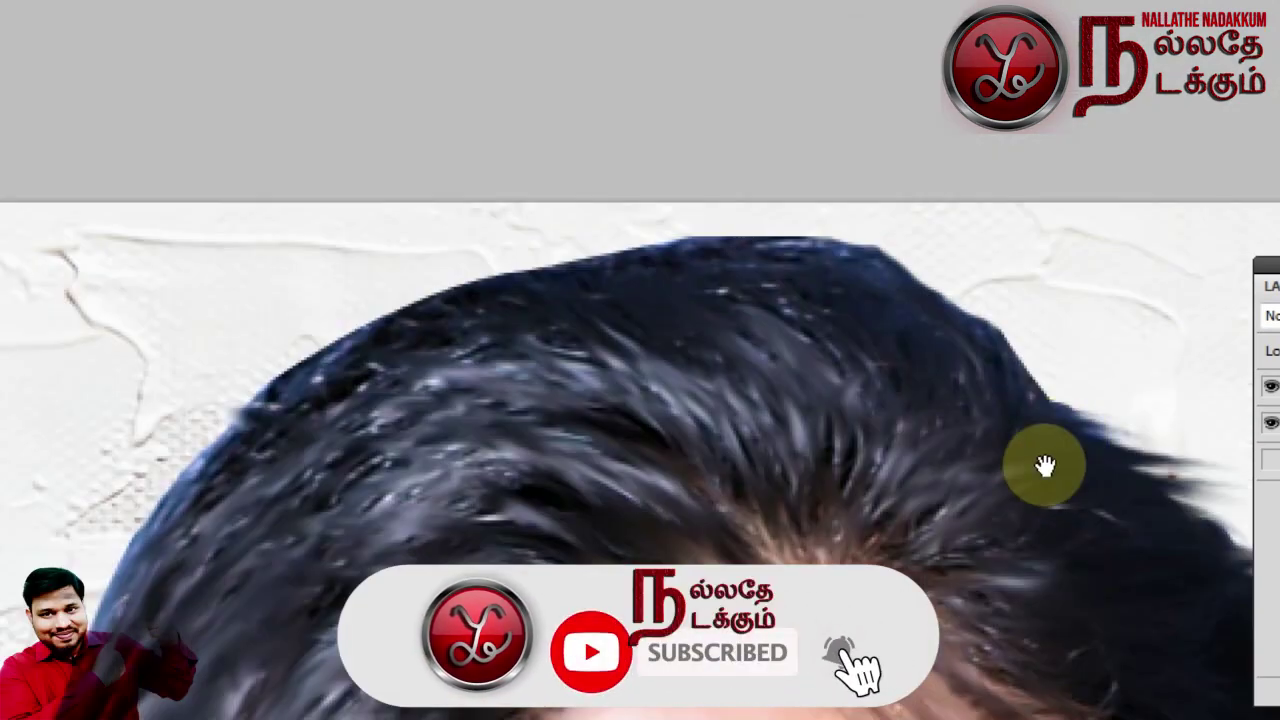
# Pull soft strands outward along the hair's outer edge on the picture's left to break up the cut-out outline
pyautogui.moveTo(1043, 386)
pyautogui.mouseDown()
pyautogui.moveTo(871, 229)
pyautogui.moveTo(809, 266)
pyautogui.moveTo(737, 240)
pyautogui.moveTo(754, 329)
pyautogui.moveTo(766, 277)
pyautogui.moveTo(400, 409)
pyautogui.moveTo(614, 304)
pyautogui.moveTo(477, 357)
pyautogui.moveTo(494, 281)
pyautogui.moveTo(349, 337)
pyautogui.moveTo(203, 459)
pyautogui.mouseUp()
pyautogui.moveTo(220, 577)
pyautogui.mouseDown()
pyautogui.moveTo(314, 446)
pyautogui.moveTo(254, 545)
pyautogui.mouseUp()
pyautogui.moveTo(254, 545); pyautogui.dragTo(349, 329)
pyautogui.moveTo(283, 420); pyautogui.dragTo(200, 588)
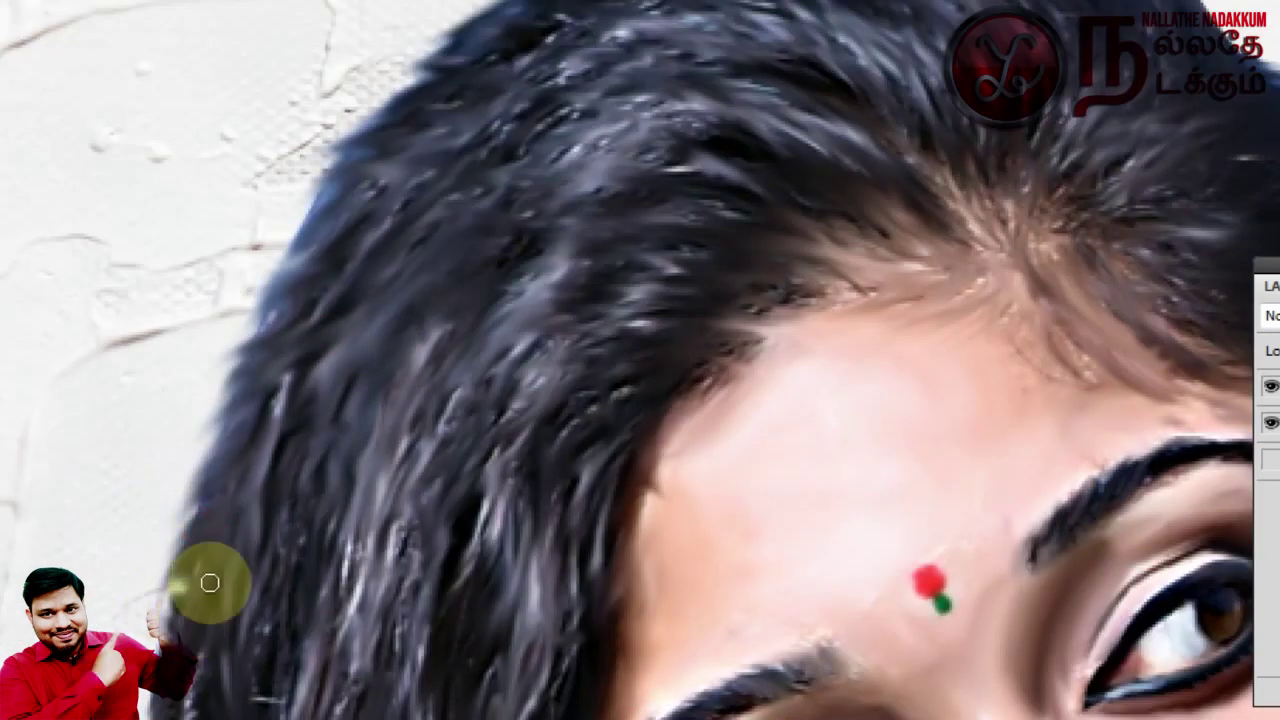
# Soften the rest of the hair outline, then blend the long hair's outer edge with a larger Smudge brush
pyautogui.hotkey('ctrl', '-')
pyautogui.moveTo(388, 567); pyautogui.dragTo(373, 625)
pyautogui.moveTo(482, 577)
pyautogui.mouseDown()
pyautogui.moveTo(478, 506)
pyautogui.moveTo(552, 442)
pyautogui.moveTo(702, 249)
pyautogui.moveTo(897, 281)
pyautogui.moveTo(843, 180)
pyautogui.mouseUp()
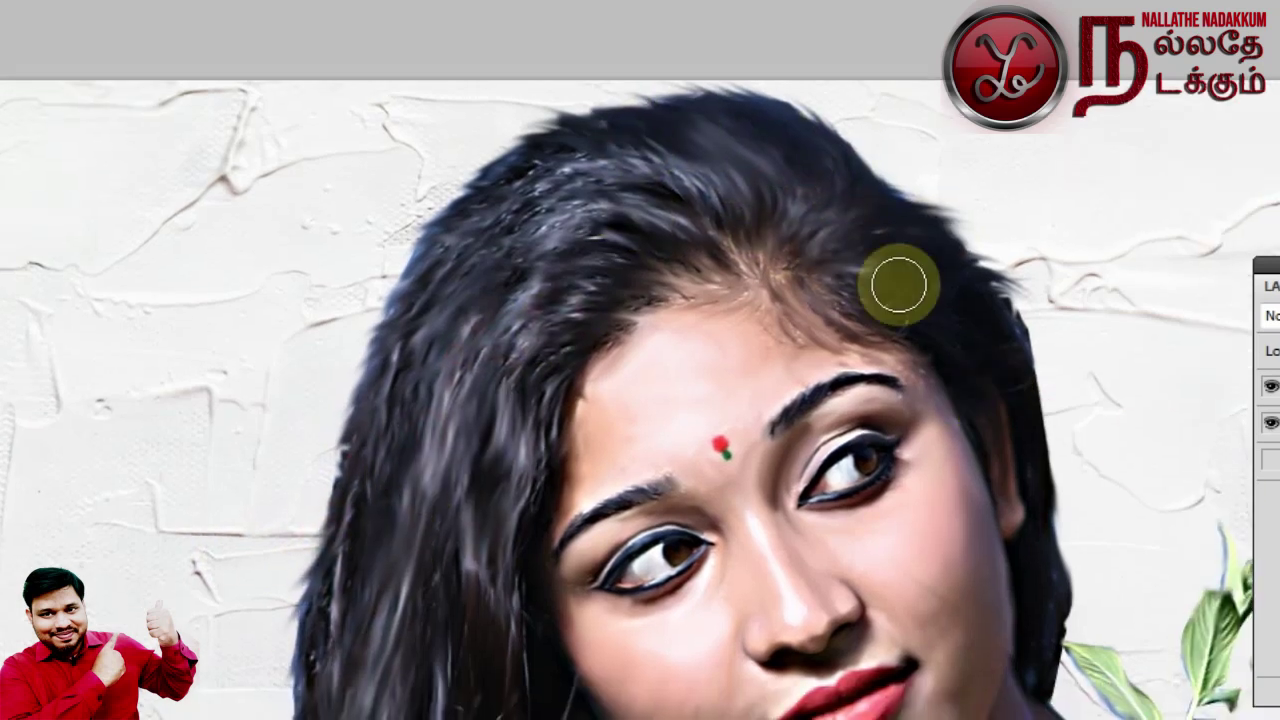
pyautogui.moveTo(897, 283)
pyautogui.mouseDown()
pyautogui.moveTo(1050, 460)
pyautogui.moveTo(994, 280)
pyautogui.moveTo(429, 271)
pyautogui.moveTo(310, 478)
pyautogui.mouseUp()
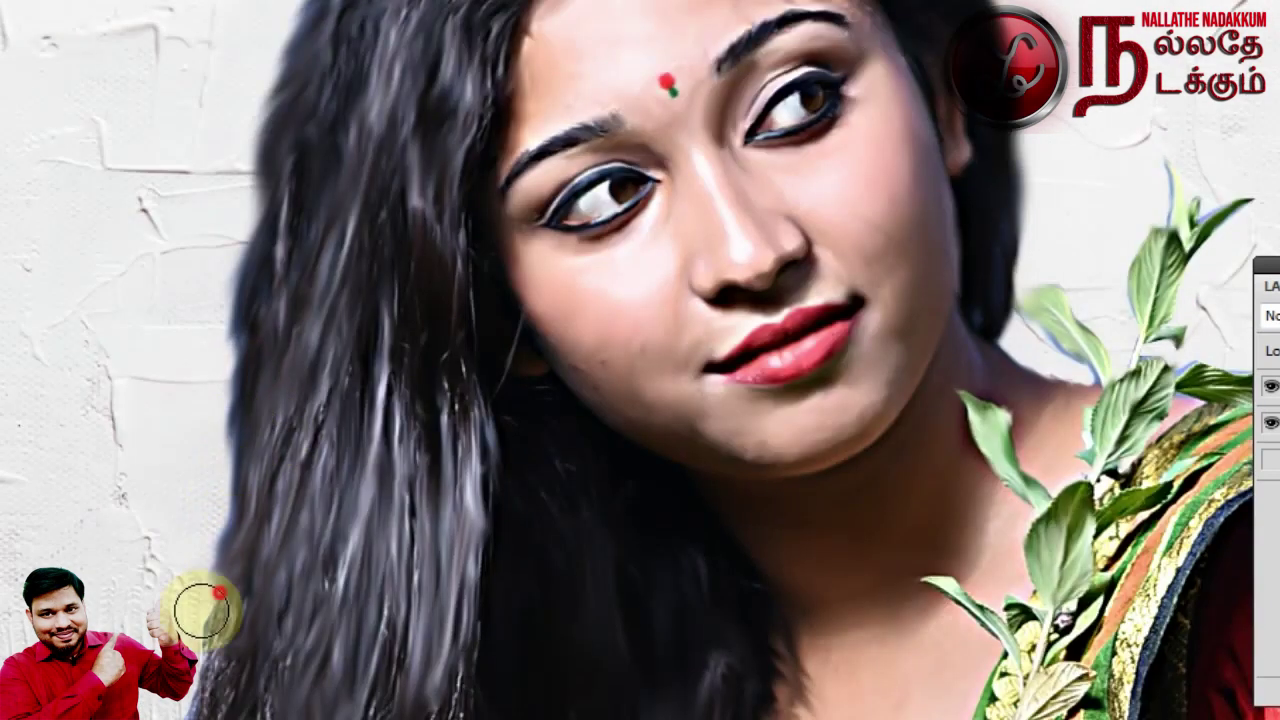
pyautogui.moveTo(200, 600)
pyautogui.mouseDown()
pyautogui.moveTo(463, 657)
pyautogui.moveTo(398, 450)
pyautogui.moveTo(614, 526)
pyautogui.mouseUp()
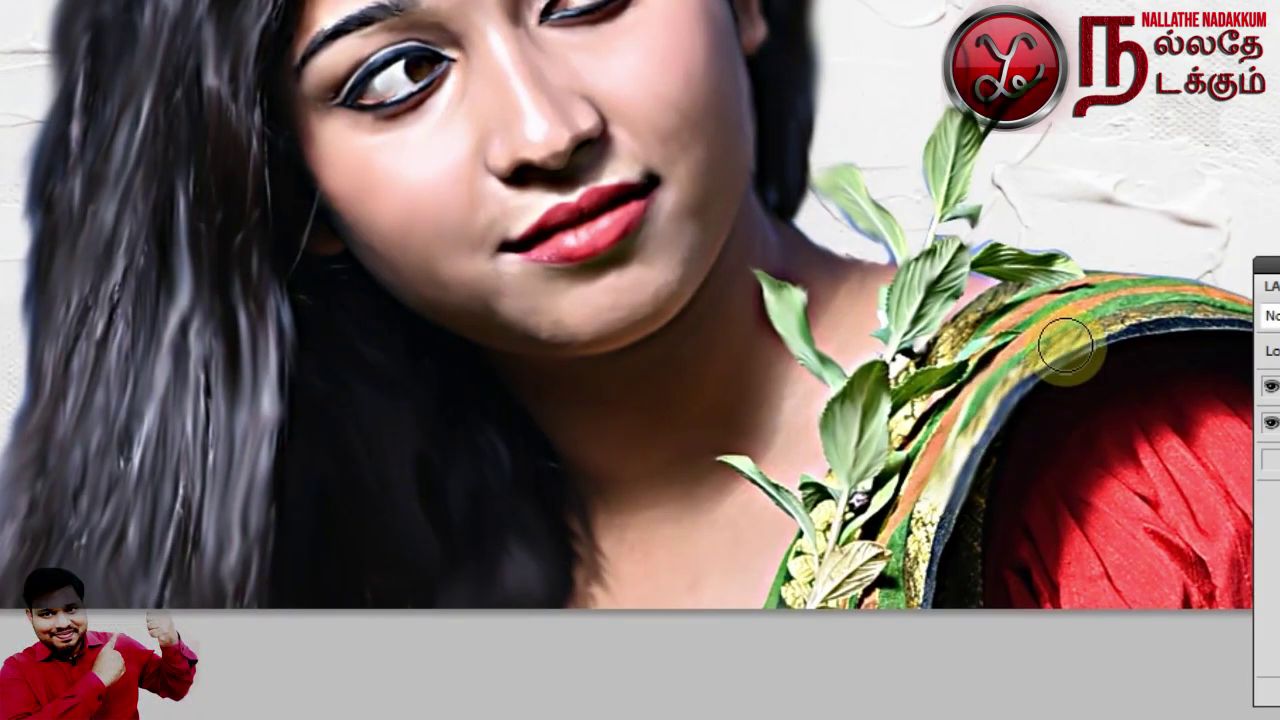
# Smudge the green and orange shoulder border and the folds of the red sleeve into smooth tones
pyautogui.moveTo(1067, 345); pyautogui.dragTo(1077, 586)
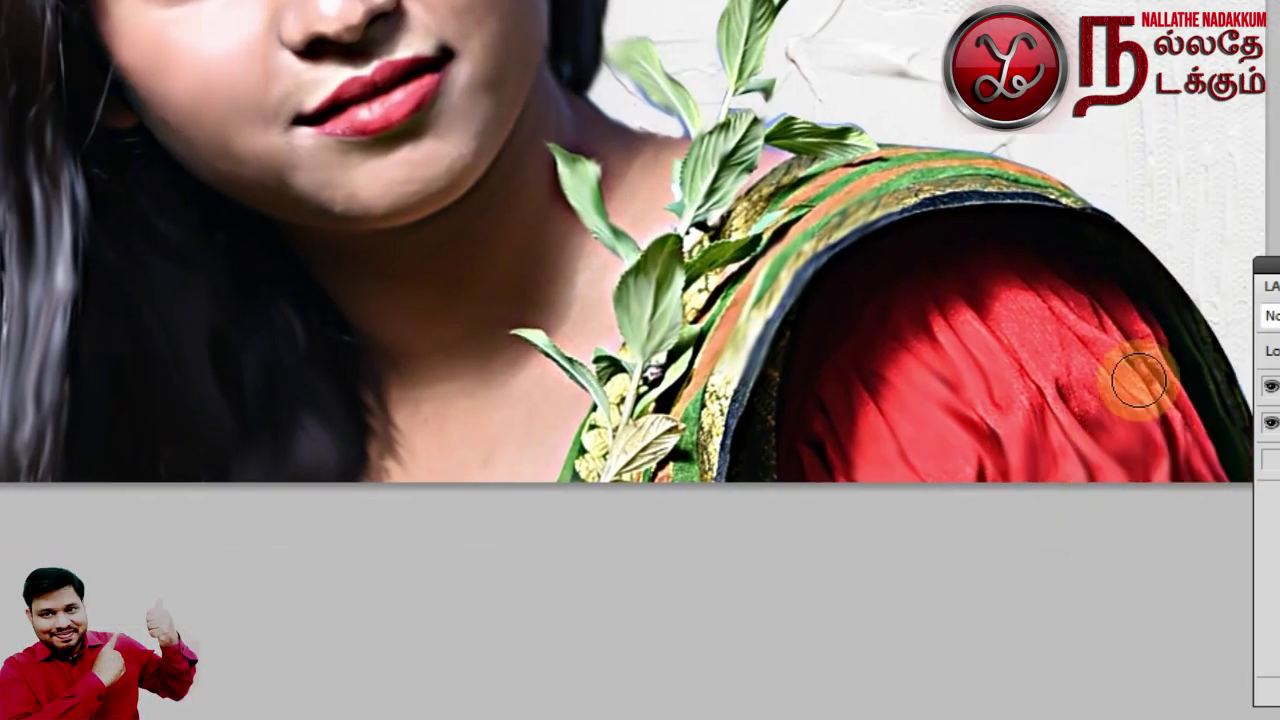
pyautogui.moveTo(1137, 380)
pyautogui.mouseDown()
pyautogui.moveTo(864, 373)
pyautogui.moveTo(1151, 443)
pyautogui.moveTo(934, 194)
pyautogui.moveTo(855, 217)
pyautogui.mouseUp()
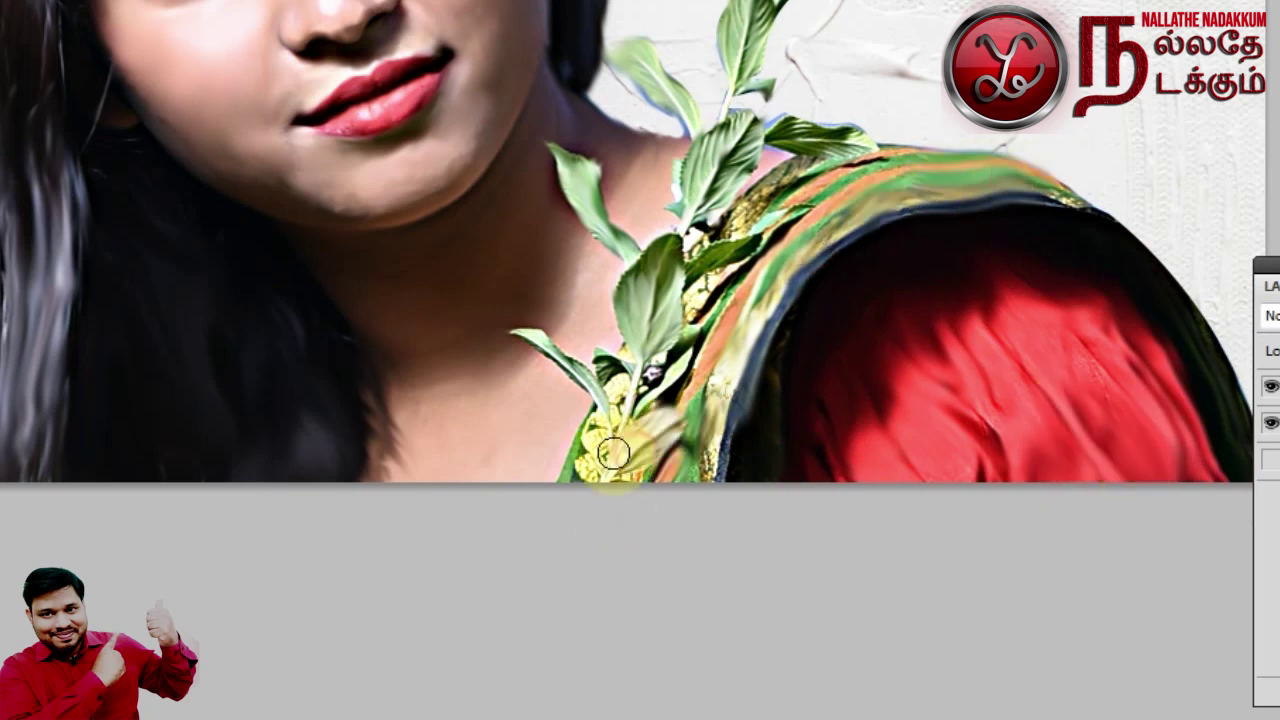
# Smudge the lower leaves, the yellow flowers and the adjoining garment border along their shapes
pyautogui.moveTo(575, 247); pyautogui.dragTo(517, 258)
pyautogui.moveTo(630, 160)
pyautogui.mouseDown()
pyautogui.moveTo(575, 296)
pyautogui.moveTo(540, 325)
pyautogui.mouseUp()
pyautogui.moveTo(690, 340)
pyautogui.mouseDown()
pyautogui.moveTo(722, 258)
pyautogui.moveTo(629, 381)
pyautogui.moveTo(909, 443)
pyautogui.moveTo(982, 427)
pyautogui.moveTo(869, 212)
pyautogui.moveTo(726, 455)
pyautogui.mouseUp()
pyautogui.moveTo(758, 262)
pyautogui.mouseDown()
pyautogui.moveTo(652, 377)
pyautogui.moveTo(686, 402)
pyautogui.mouseUp()
pyautogui.moveTo(561, 217); pyautogui.dragTo(496, 217)
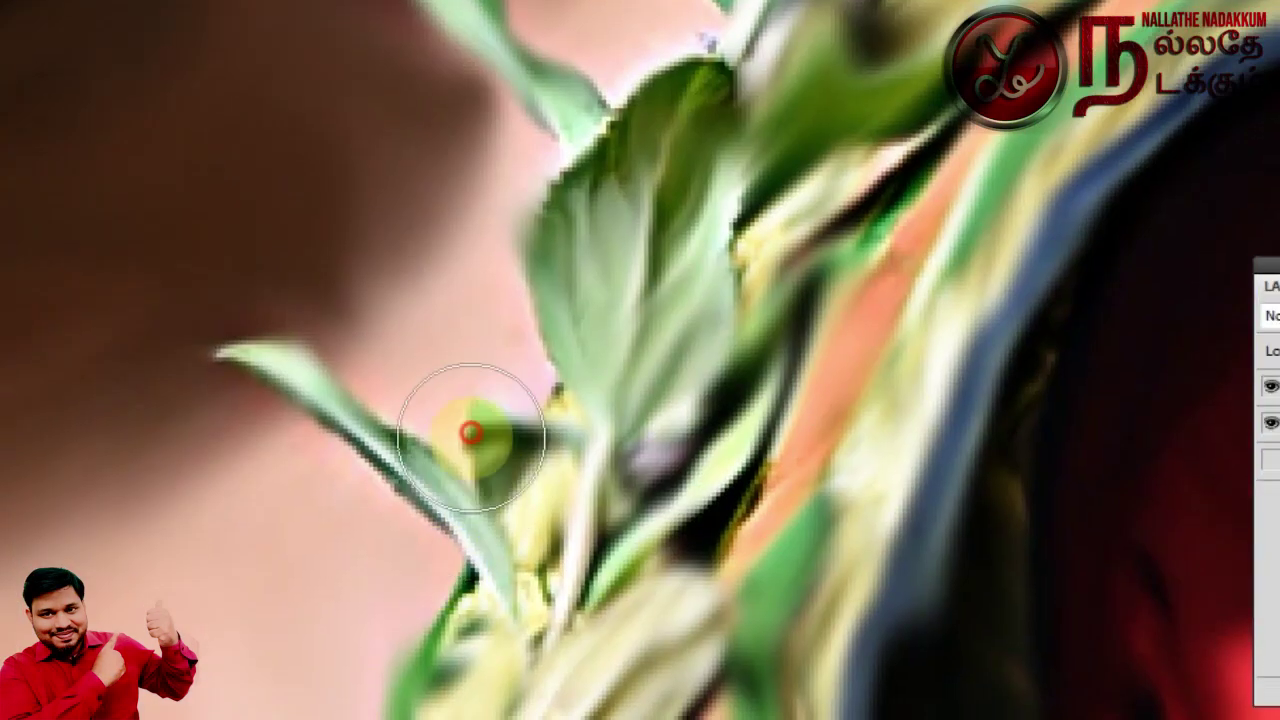
pyautogui.moveTo(471, 434)
pyautogui.mouseDown()
pyautogui.moveTo(594, 471)
pyautogui.moveTo(908, 249)
pyautogui.moveTo(737, 457)
pyautogui.mouseUp()
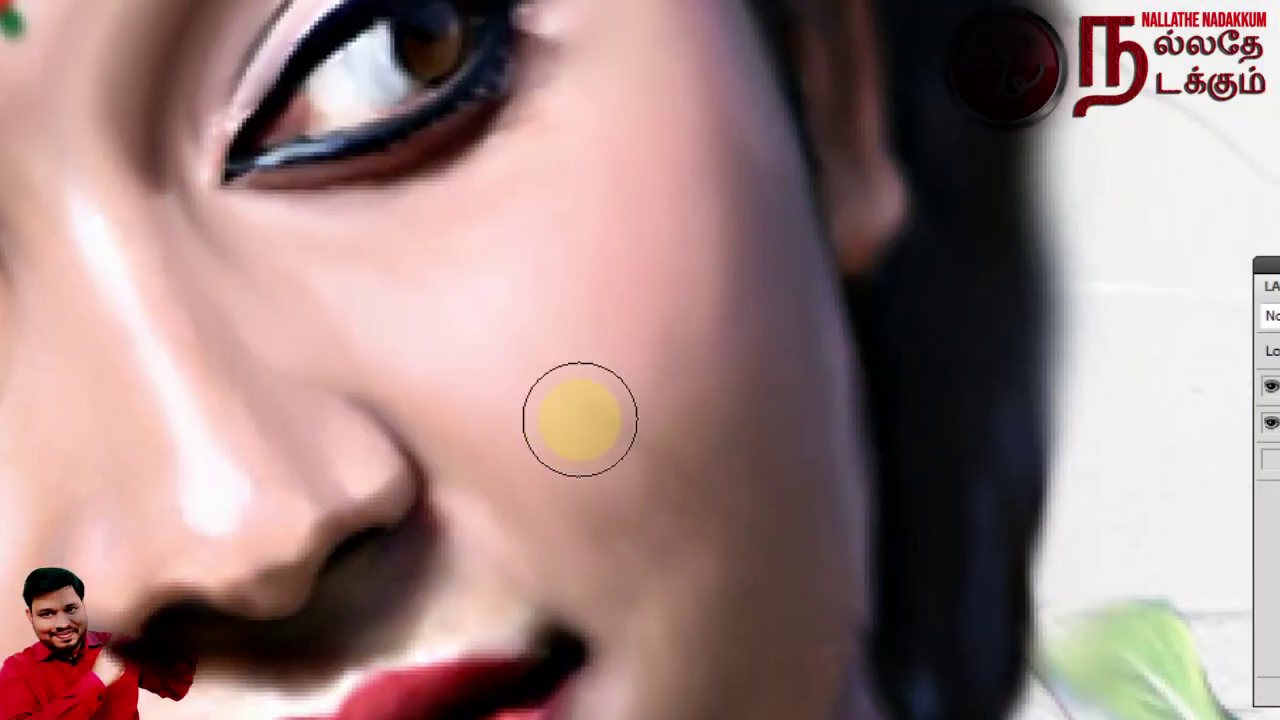
# Smudge the white highlight spots on the cheeks, nose and forehead smoothly into the surrounding skin
pyautogui.moveTo(577, 414); pyautogui.dragTo(469, 323)
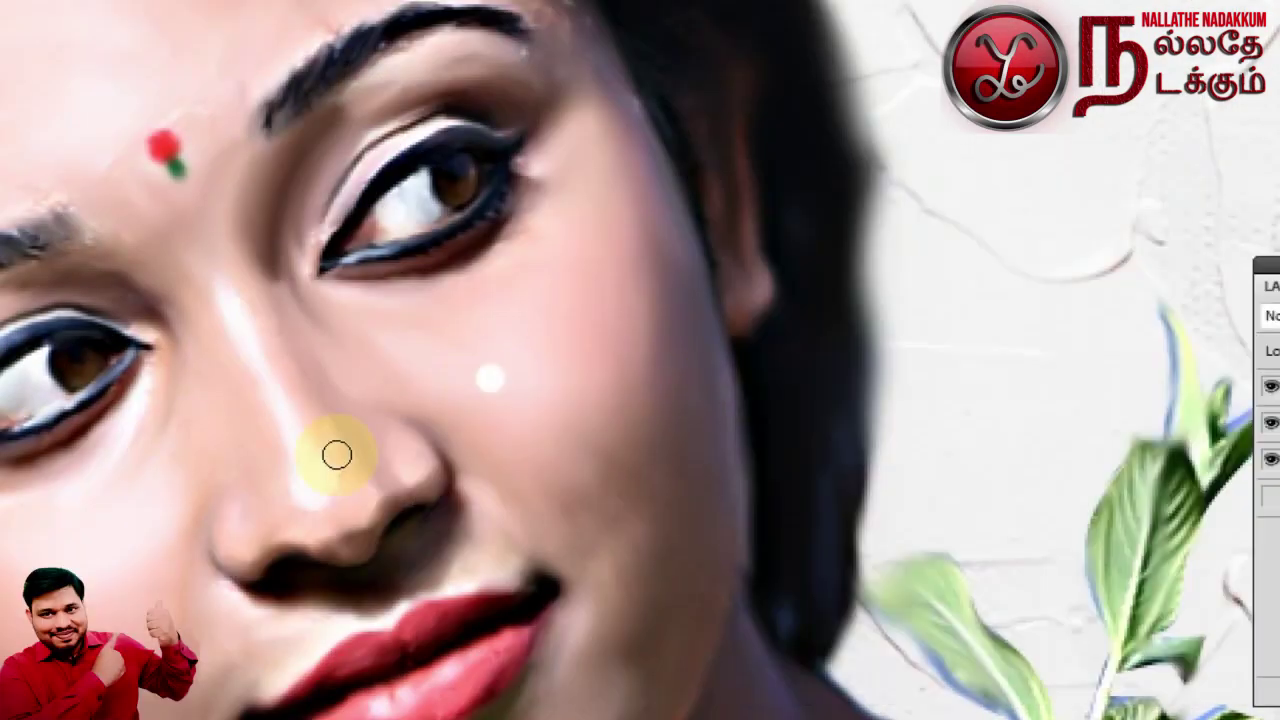
pyautogui.moveTo(538, 652); pyautogui.dragTo(693, 692)
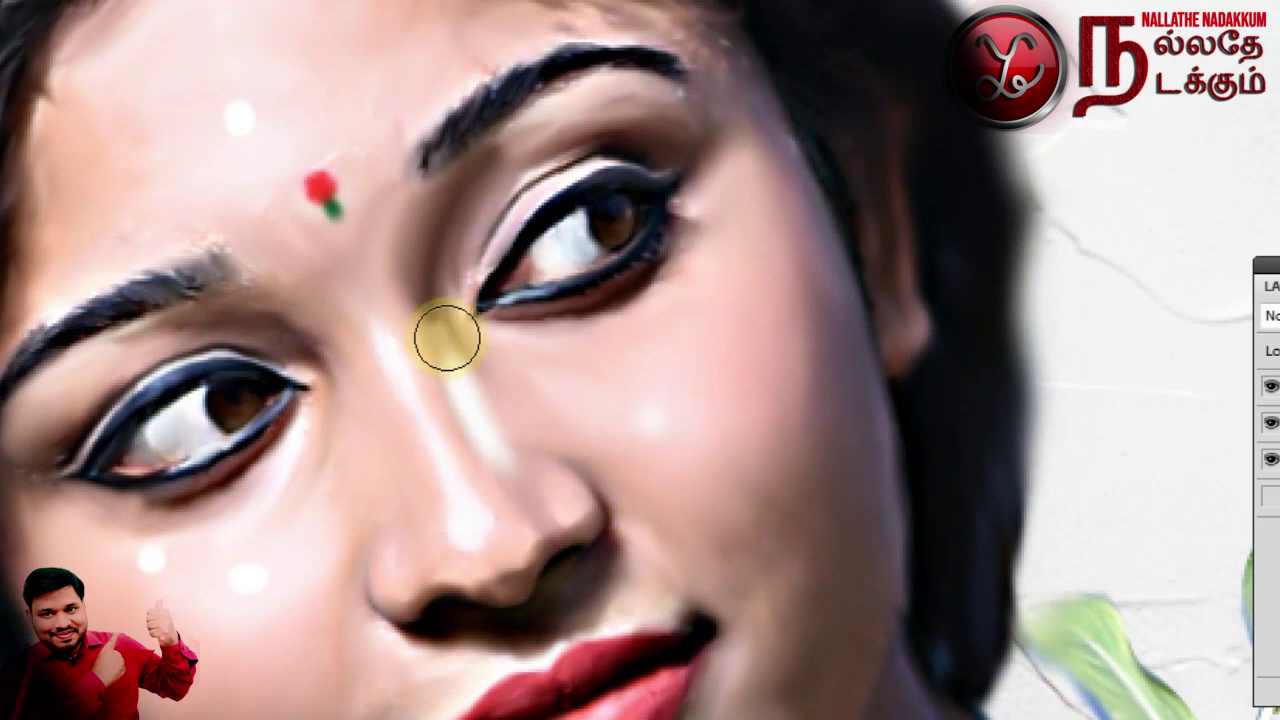
pyautogui.moveTo(470, 386); pyautogui.dragTo(509, 510)
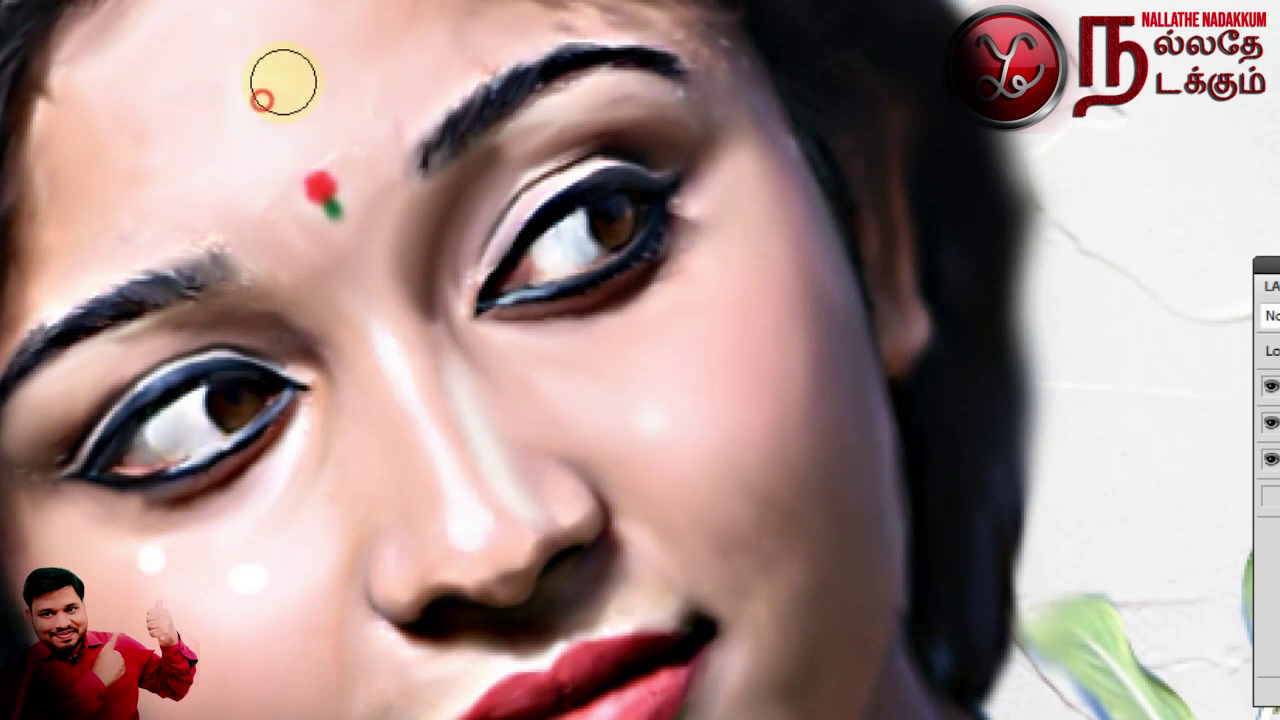
pyautogui.moveTo(811, 640); pyautogui.dragTo(761, 342)
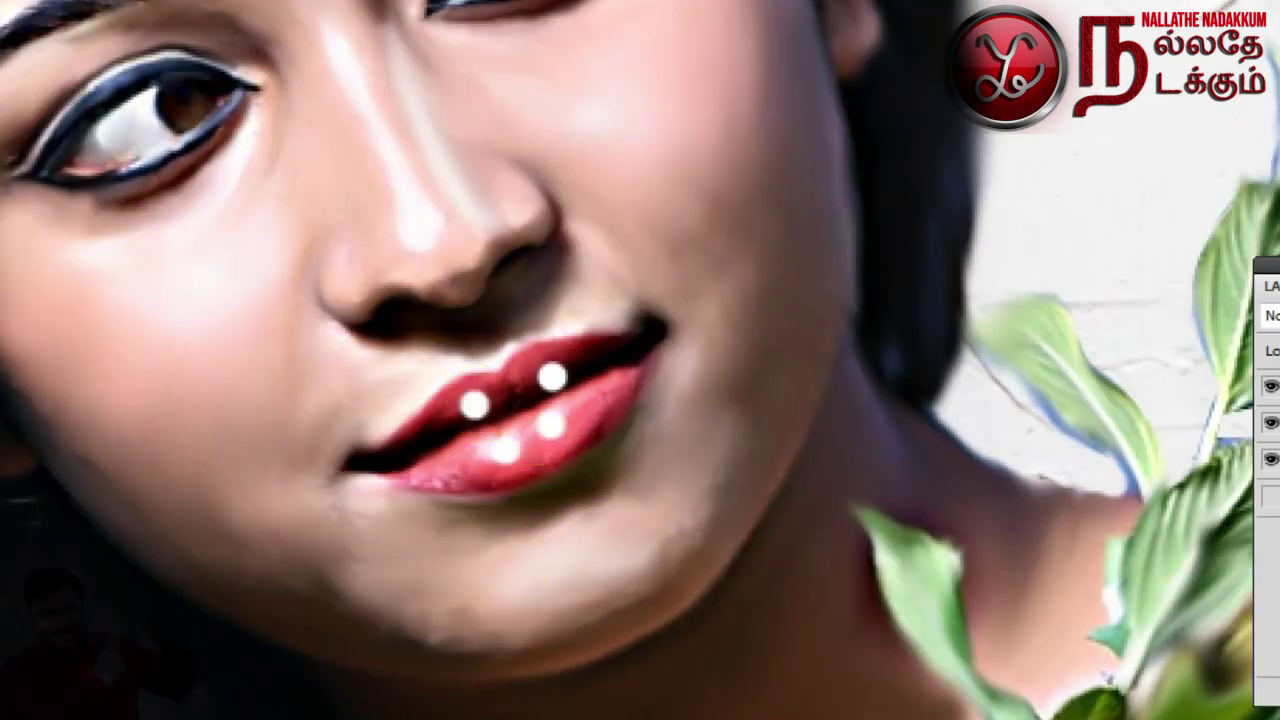
# Add two white highlight dots to the upper lip and blend the lip highlights with the Smudge tool
pyautogui.click(553, 376)
pyautogui.click(474, 403)
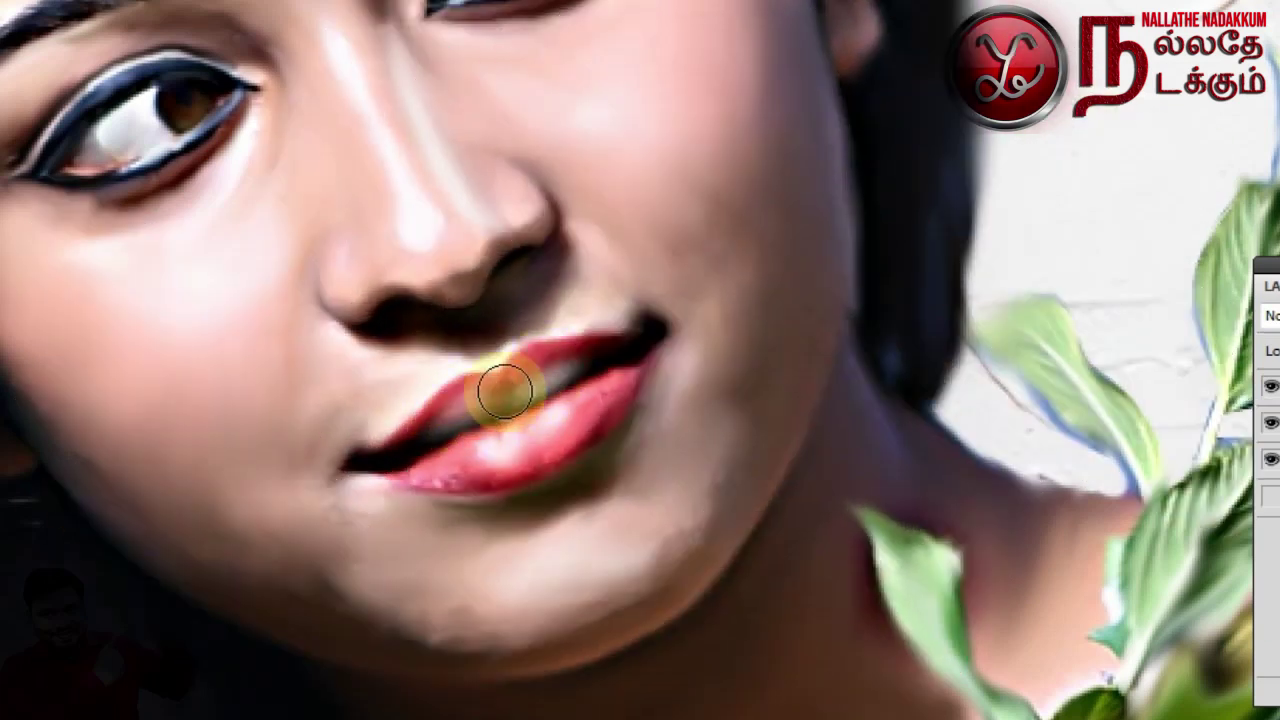
pyautogui.click(432, 420)
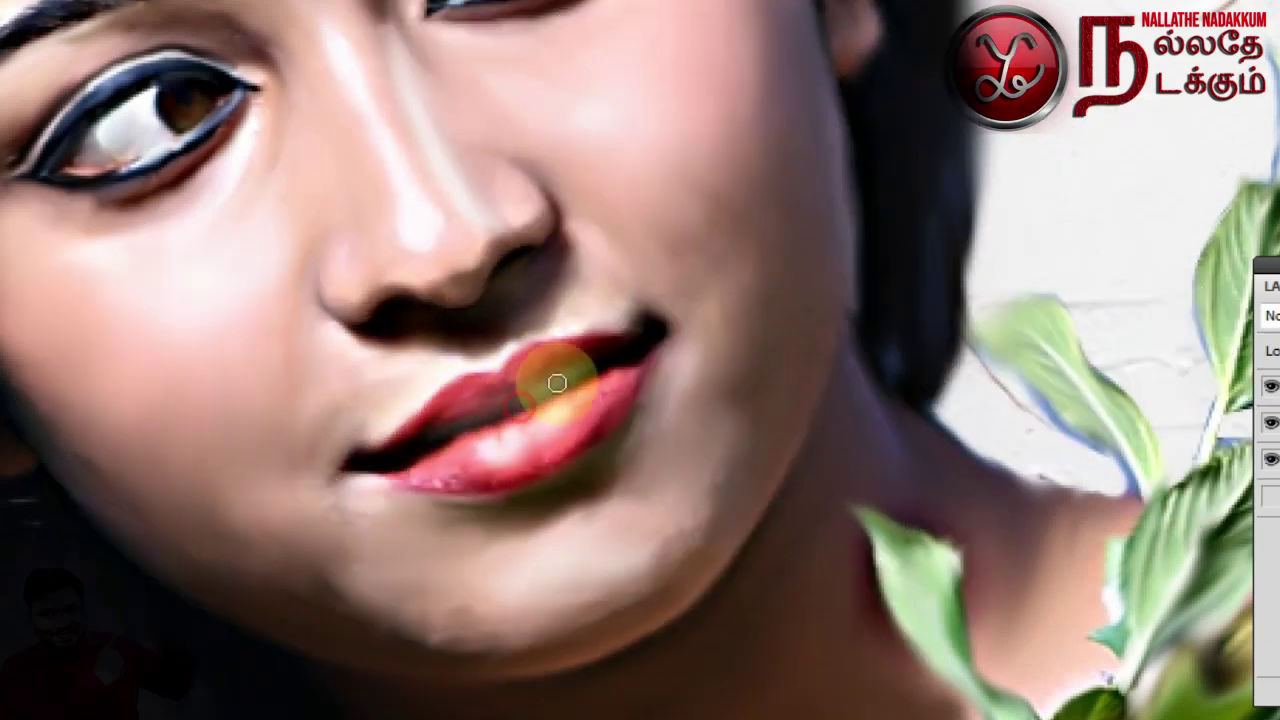
pyautogui.click(241, 320)
# Smudge the white strokes beneath both eyes into soft under-eye highlights that fade toward the cheeks
pyautogui.moveTo(300, 129); pyautogui.dragTo(386, 243)
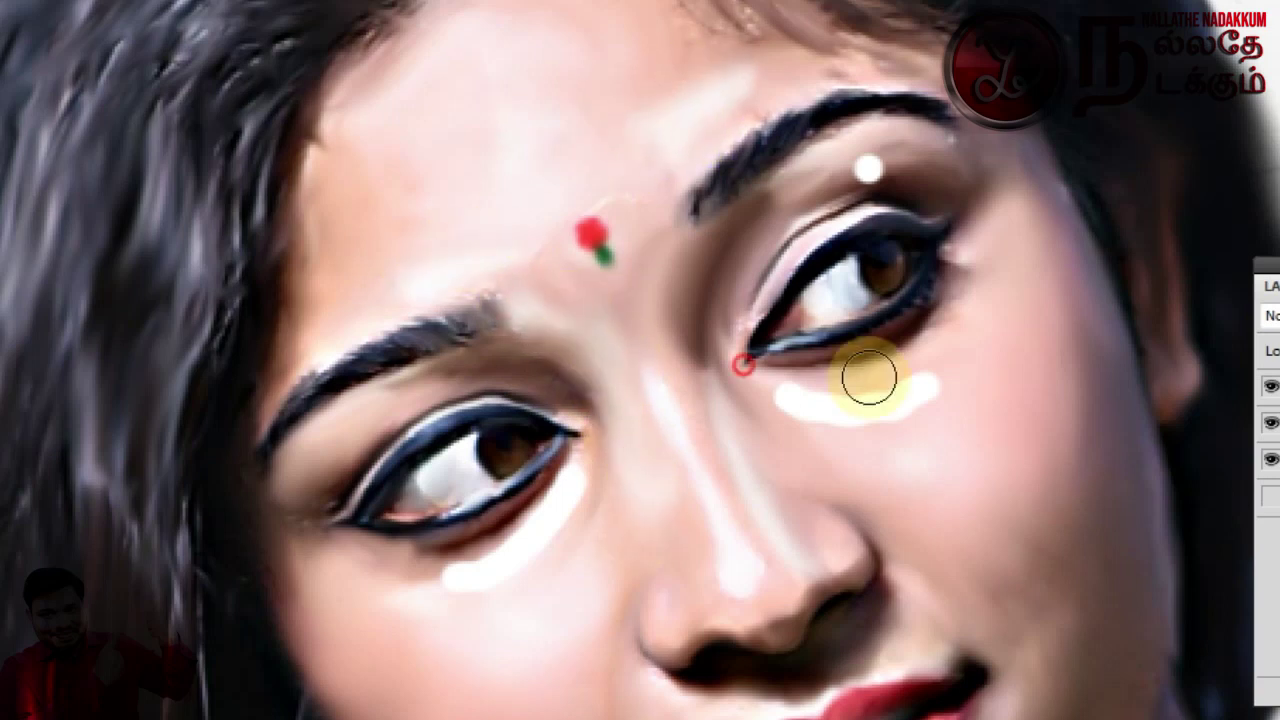
pyautogui.moveTo(893, 409); pyautogui.dragTo(950, 330)
pyautogui.moveTo(1060, 250); pyautogui.dragTo(1015, 325)
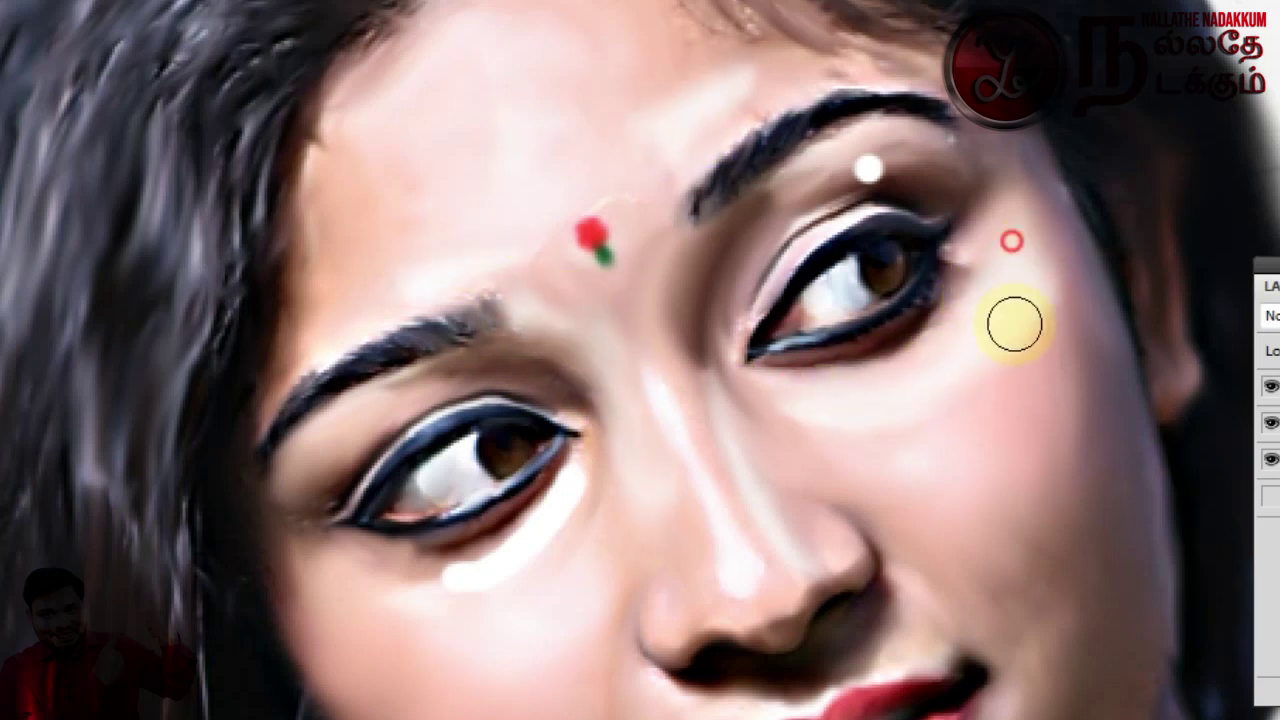
pyautogui.moveTo(533, 552); pyautogui.dragTo(499, 682)
# Set the foreground colour to bright red and paint two small dots on the upper lip
pyautogui.moveTo(1067, 680); pyautogui.dragTo(988, 459)
pyautogui.click(1091, 257)
pyautogui.press('Return')
pyautogui.click(732, 526)
pyautogui.click(787, 508)
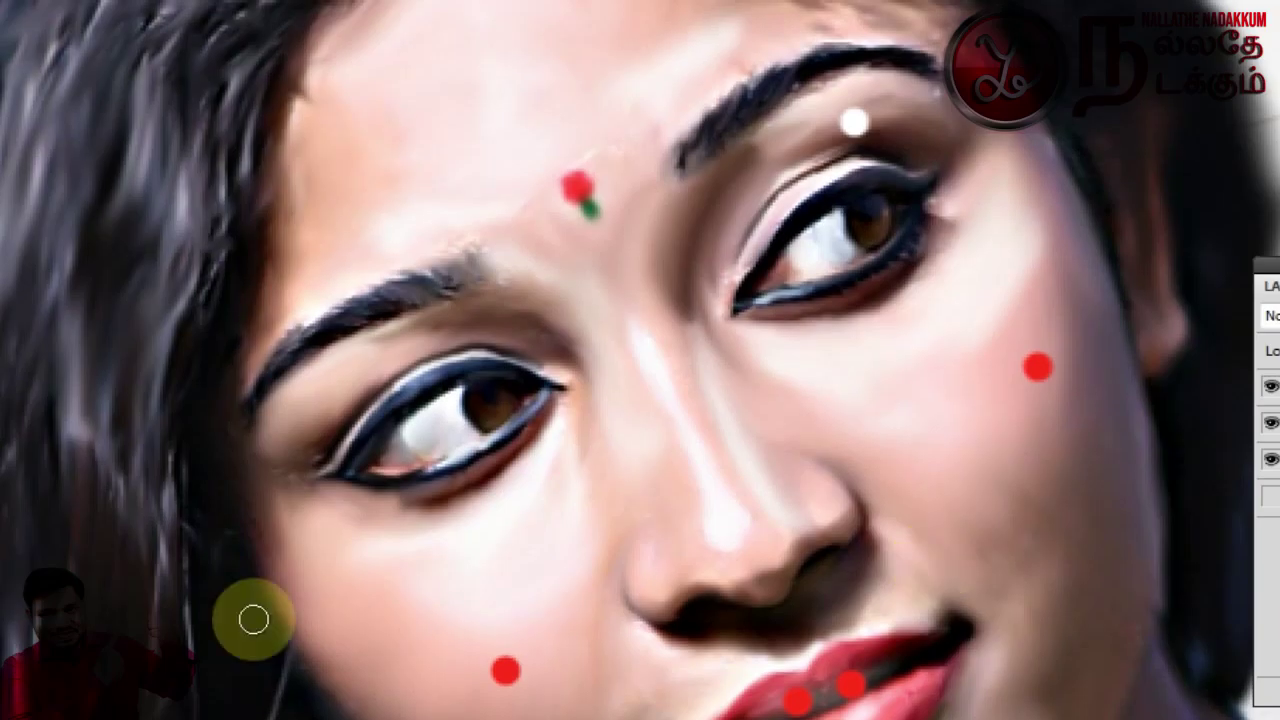
# Paint large red blush spots on both cheeks and smudge the picture's right one softly into the skin
pyautogui.click(494, 667)
pyautogui.click(1025, 385)
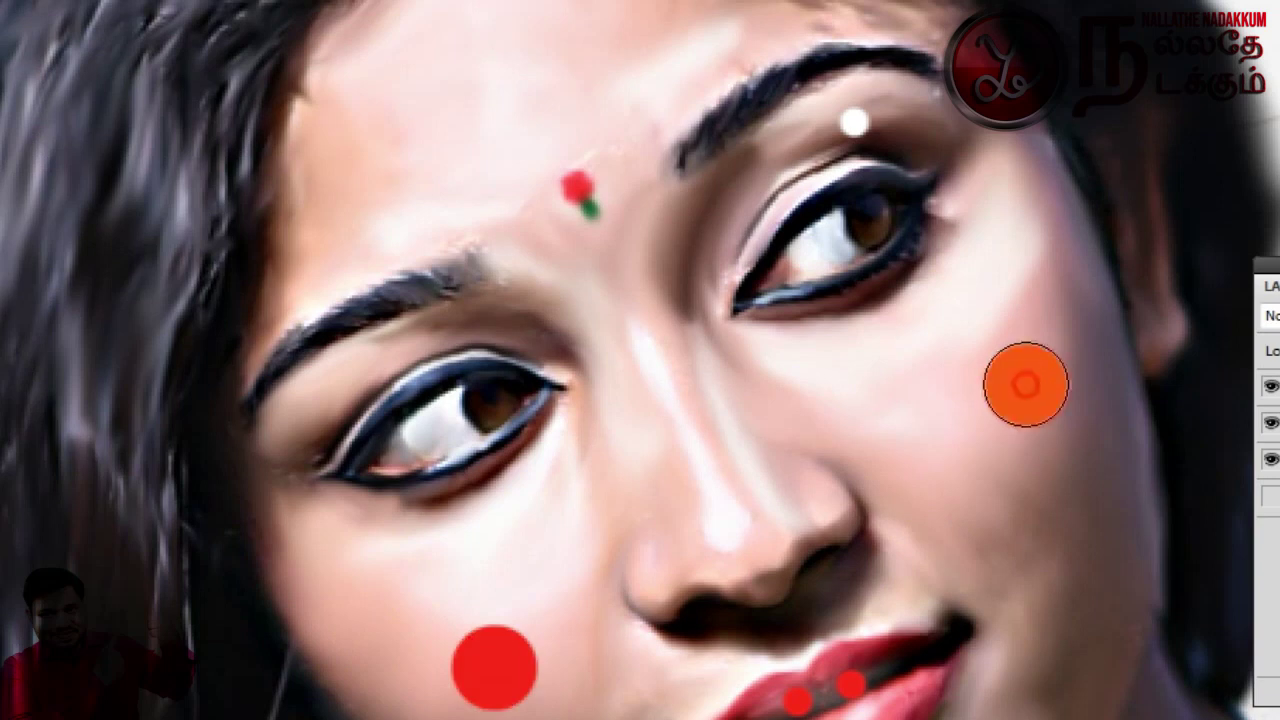
pyautogui.moveTo(1017, 404); pyautogui.dragTo(1020, 405)
pyautogui.moveTo(1020, 405); pyautogui.dragTo(1031, 351)
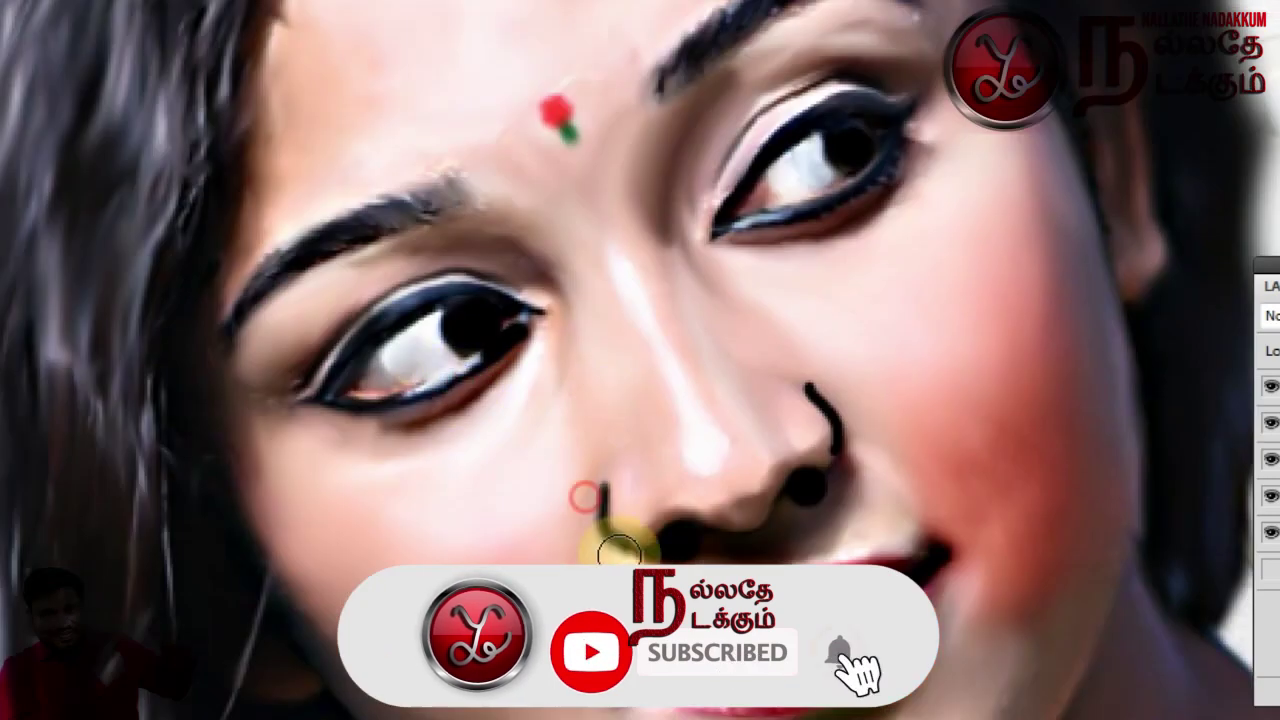
# Blend the black contour lines beside both nostrils into soft shadows, then smooth the highlight along the nose bridge
pyautogui.moveTo(589, 481); pyautogui.dragTo(585, 513)
pyautogui.moveTo(805, 385)
pyautogui.mouseDown()
pyautogui.moveTo(800, 400)
pyautogui.moveTo(866, 453)
pyautogui.mouseUp()
pyautogui.moveTo(606, 271); pyautogui.dragTo(680, 420)
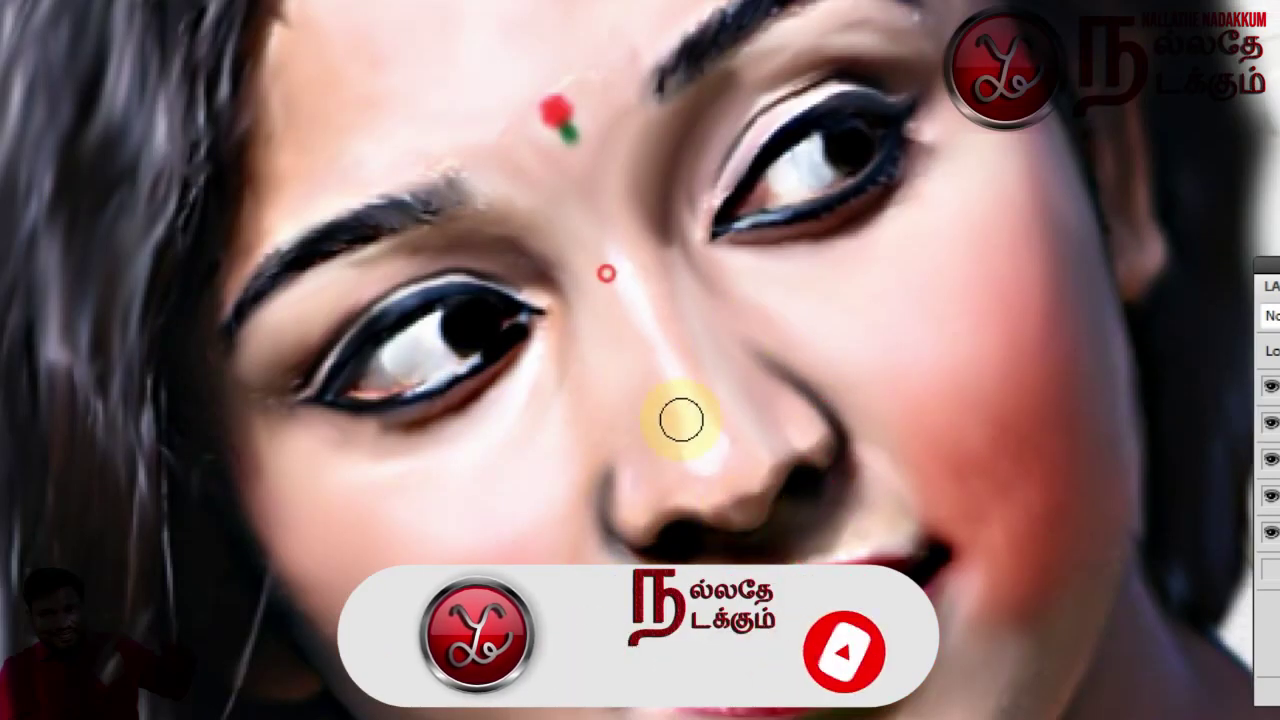
# Set the foreground colour to white and dot a catchlight on each pupil
pyautogui.click(2, 340)
pyautogui.click(775, 248)
pyautogui.press('Return')
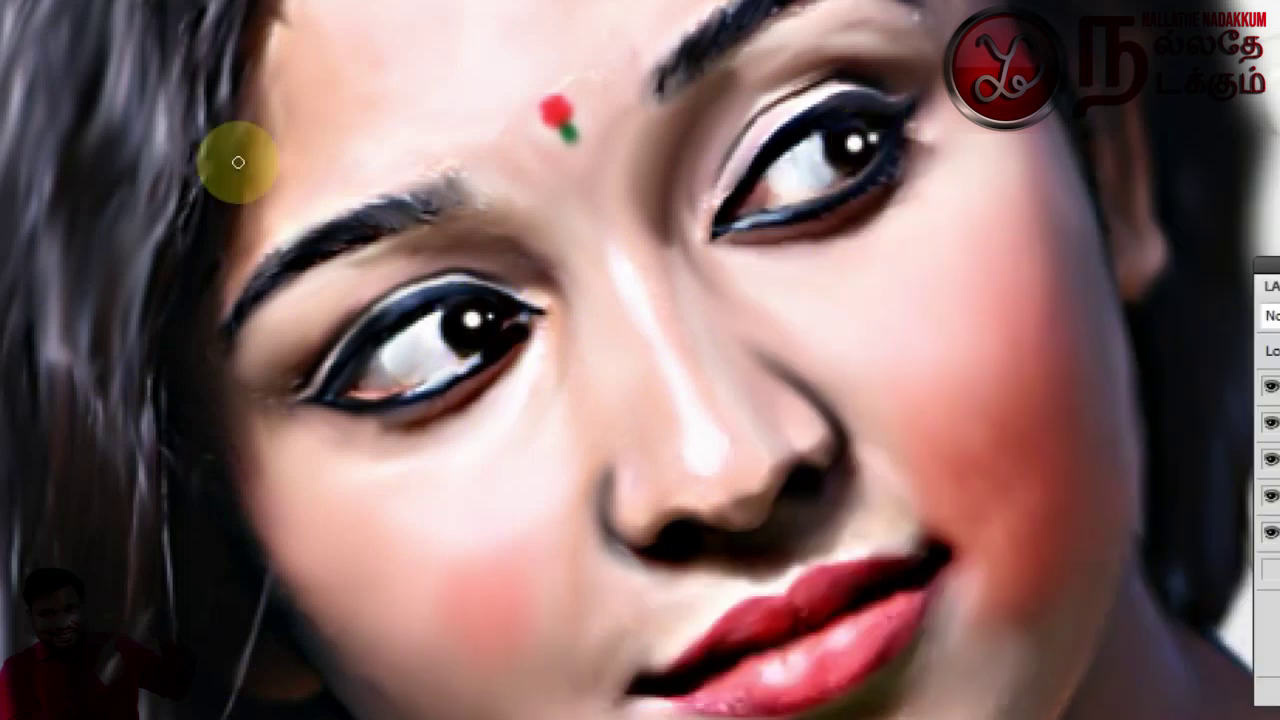
# Set the foreground colour to orange and paint a small curved glint in the lower part of each iris
pyautogui.click(2, 340)
pyautogui.moveTo(1162, 537); pyautogui.dragTo(1160, 577)
pyautogui.click(1091, 543)
pyautogui.press('Return')
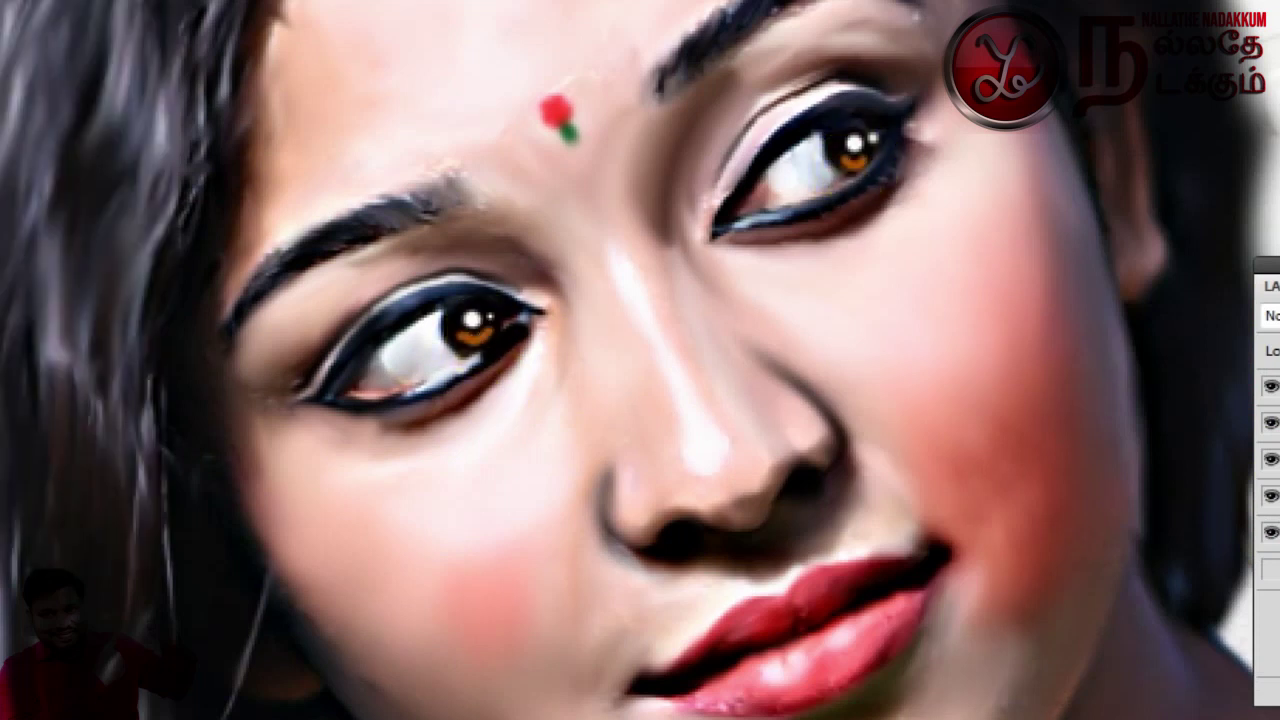
pyautogui.hotkey('ctrl', '+')
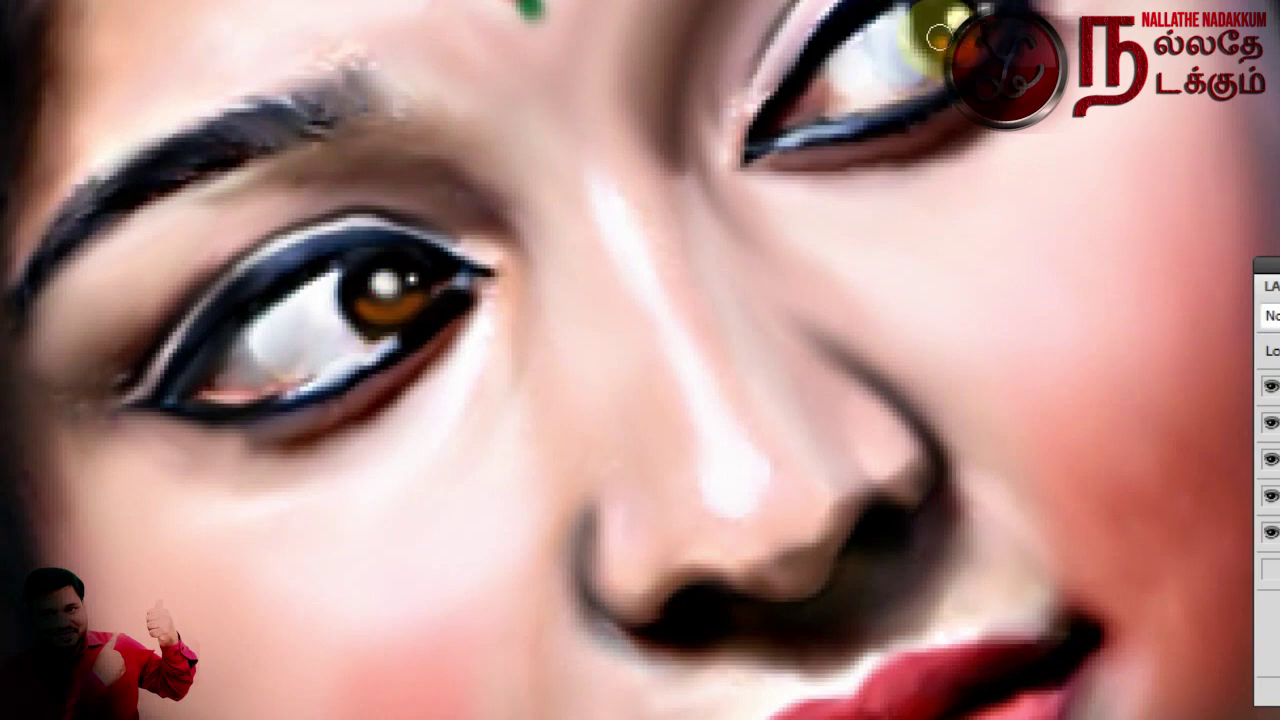
# With white as the foreground colour, paint highlights along the nose's side and the smile fold and smudge them in
pyautogui.moveTo(965, 45); pyautogui.dragTo(872, 172)
pyautogui.moveTo(874, 354); pyautogui.dragTo(771, 284)
pyautogui.press('Return')
pyautogui.moveTo(606, 340); pyautogui.dragTo(646, 474)
pyautogui.moveTo(789, 649); pyautogui.dragTo(726, 461)
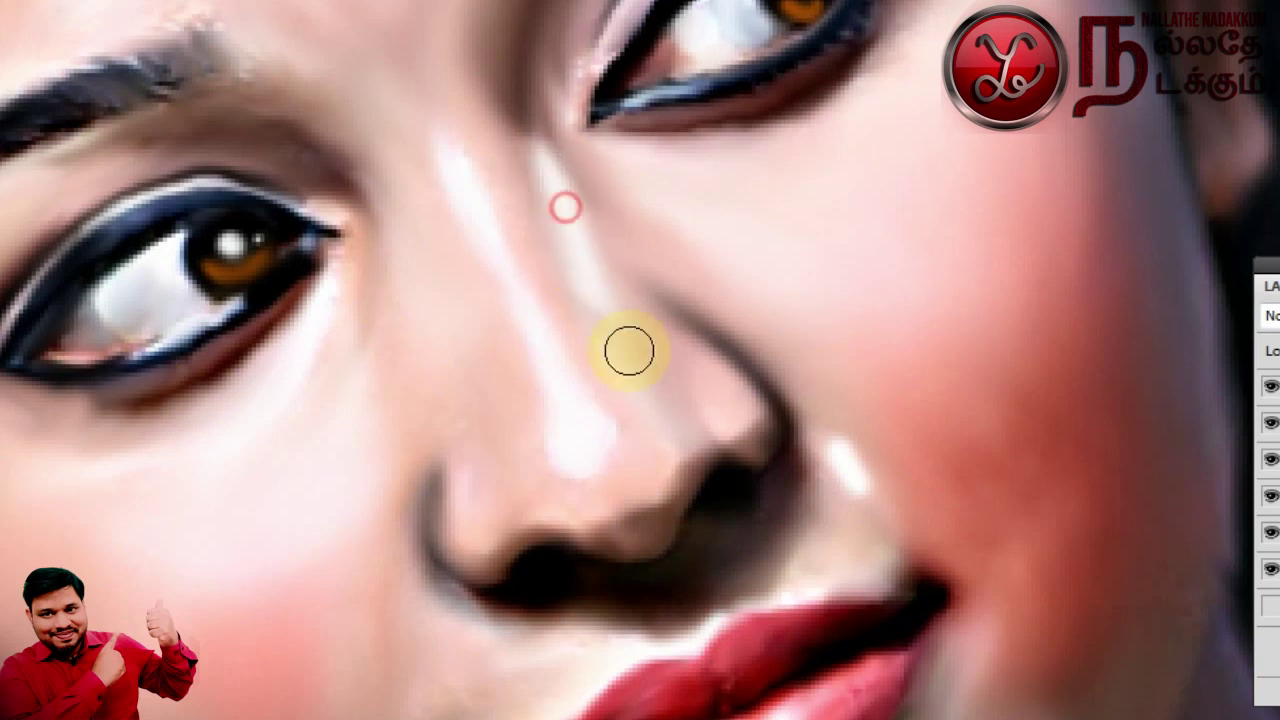
pyautogui.moveTo(767, 716)
pyautogui.mouseDown()
pyautogui.moveTo(789, 620)
pyautogui.moveTo(809, 652)
pyautogui.mouseUp()
pyautogui.moveTo(890, 352); pyautogui.dragTo(971, 454)
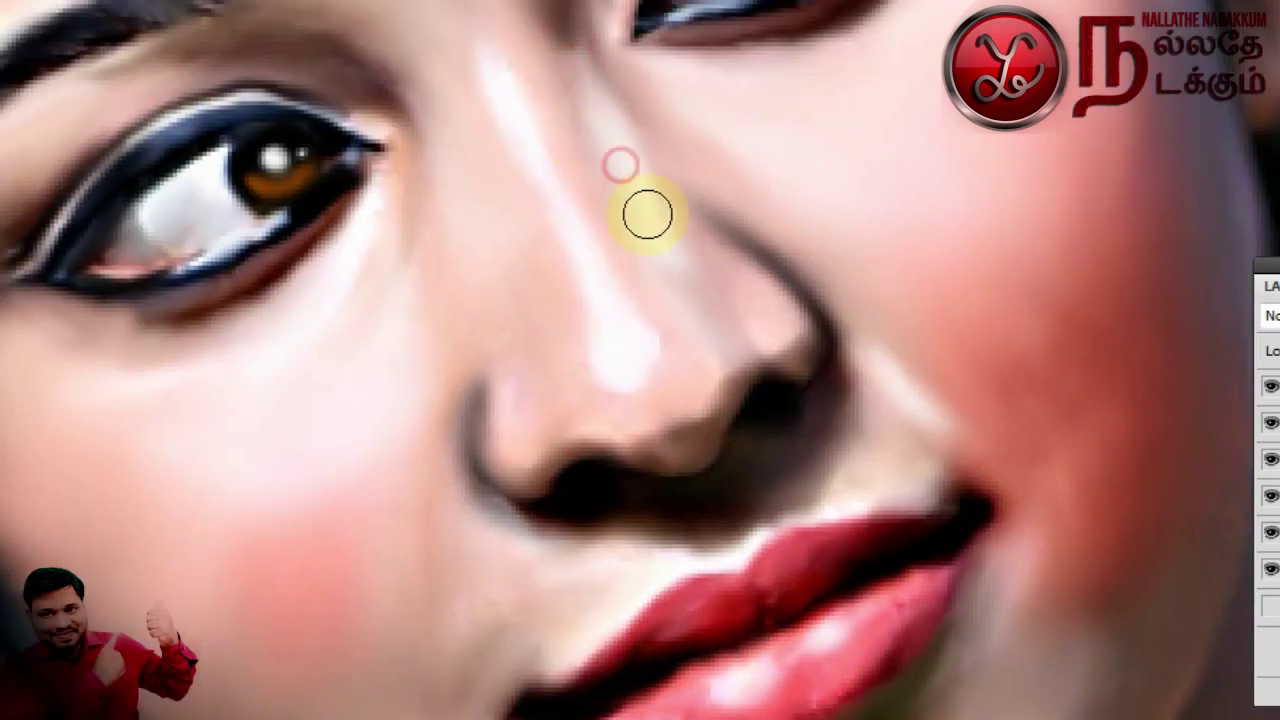
# Choose an orange-brown foreground colour and paint broad strokes over the long hair and the roots above the forehead
pyautogui.hotkey('ctrl', '-')
pyautogui.hotkey('ctrl', '-')
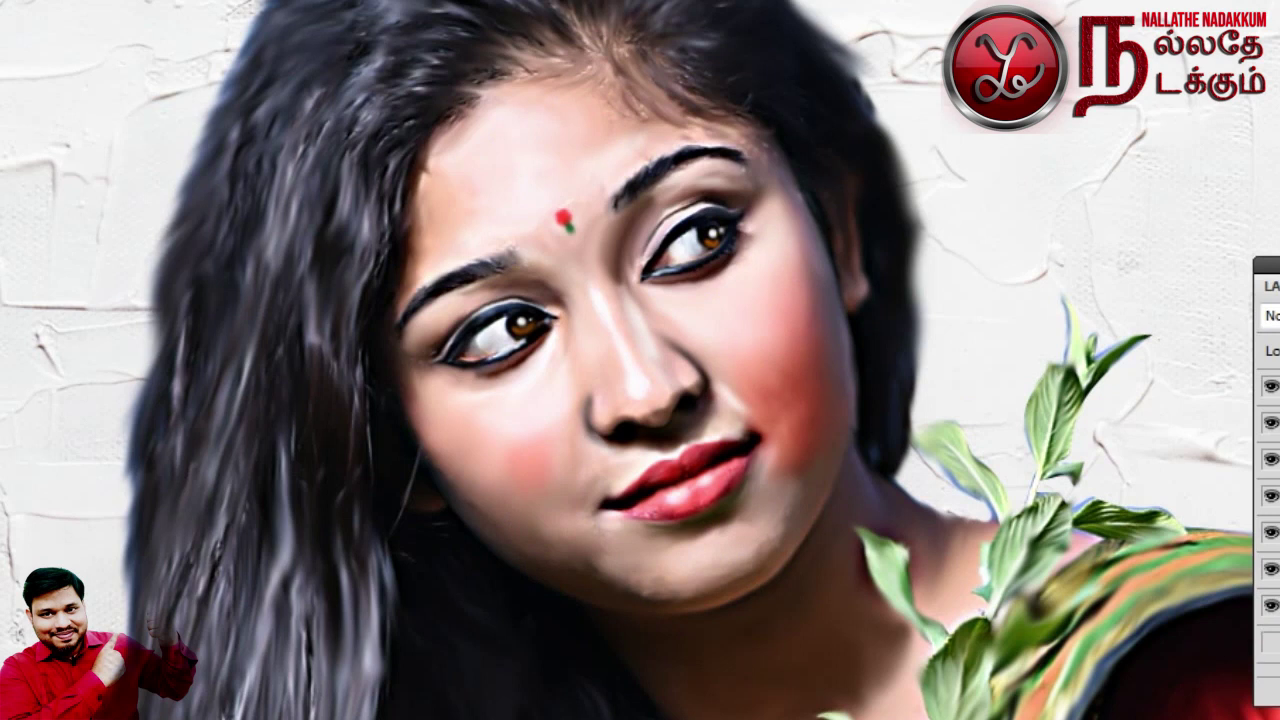
pyautogui.click(4, 580)
pyautogui.click(1086, 497)
pyautogui.click(1165, 577)
pyautogui.click(1072, 434)
pyautogui.press('Return')
pyautogui.press(']')
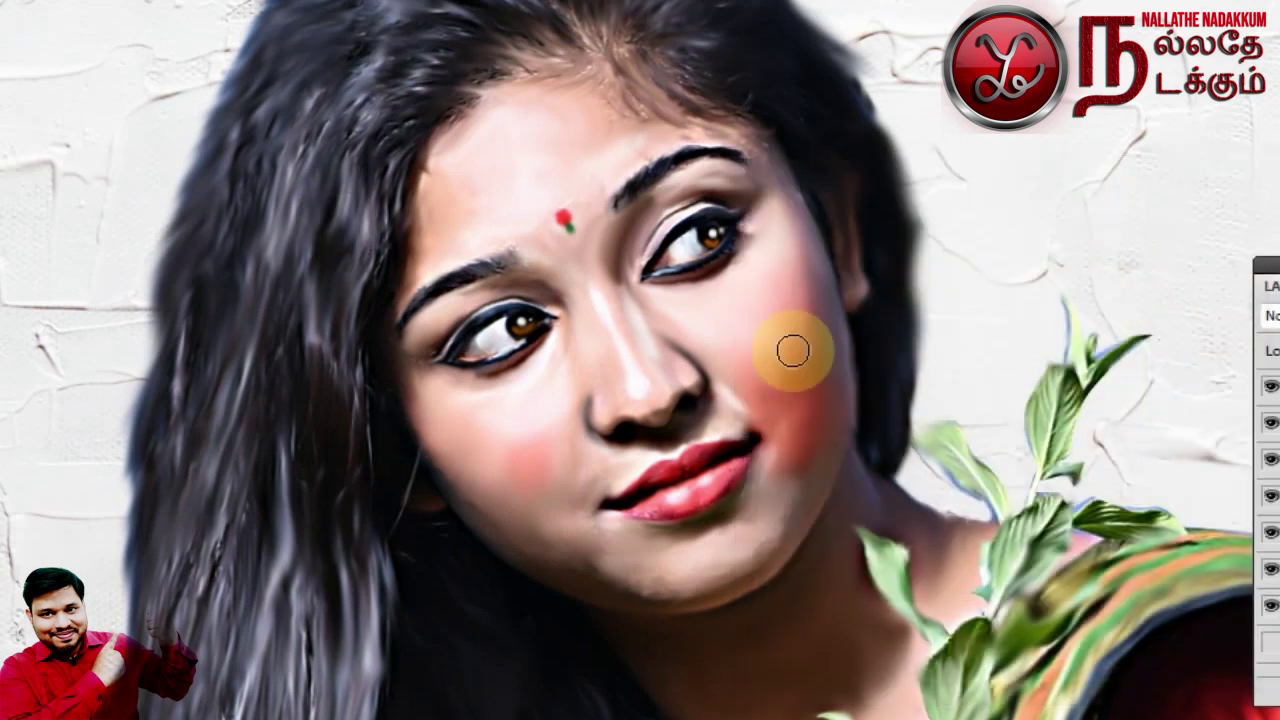
pyautogui.moveTo(352, 121); pyautogui.dragTo(303, 404)
pyautogui.moveTo(345, 492); pyautogui.dragTo(344, 588)
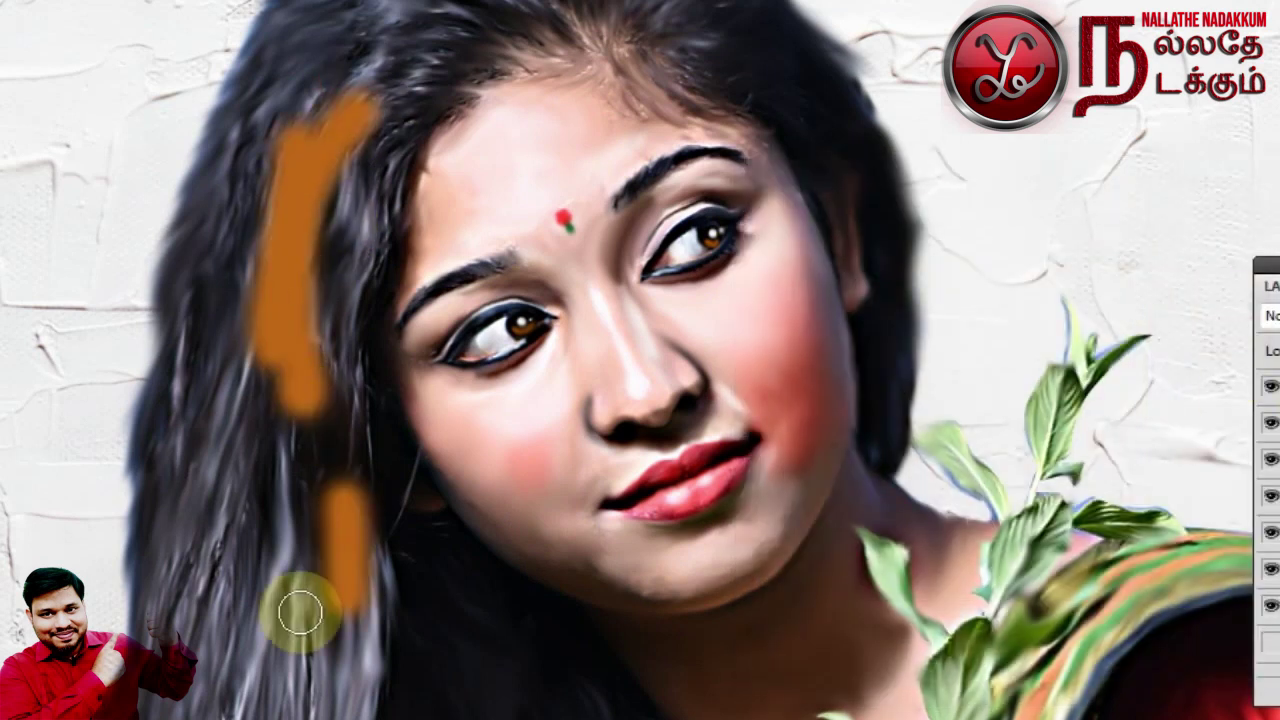
pyautogui.moveTo(480, 300); pyautogui.dragTo(464, 495)
pyautogui.moveTo(462, 181); pyautogui.dragTo(518, 211)
pyautogui.moveTo(676, 214); pyautogui.dragTo(642, 243)
pyautogui.moveTo(596, 205); pyautogui.dragTo(598, 150)
# Set the foreground colour to red and add strokes on the crown and hairline plus a spot on the side hair
pyautogui.click(4, 580)
pyautogui.click(1130, 248)
pyautogui.press('Return')
pyautogui.moveTo(360, 246); pyautogui.dragTo(444, 281)
pyautogui.moveTo(558, 158); pyautogui.dragTo(547, 112)
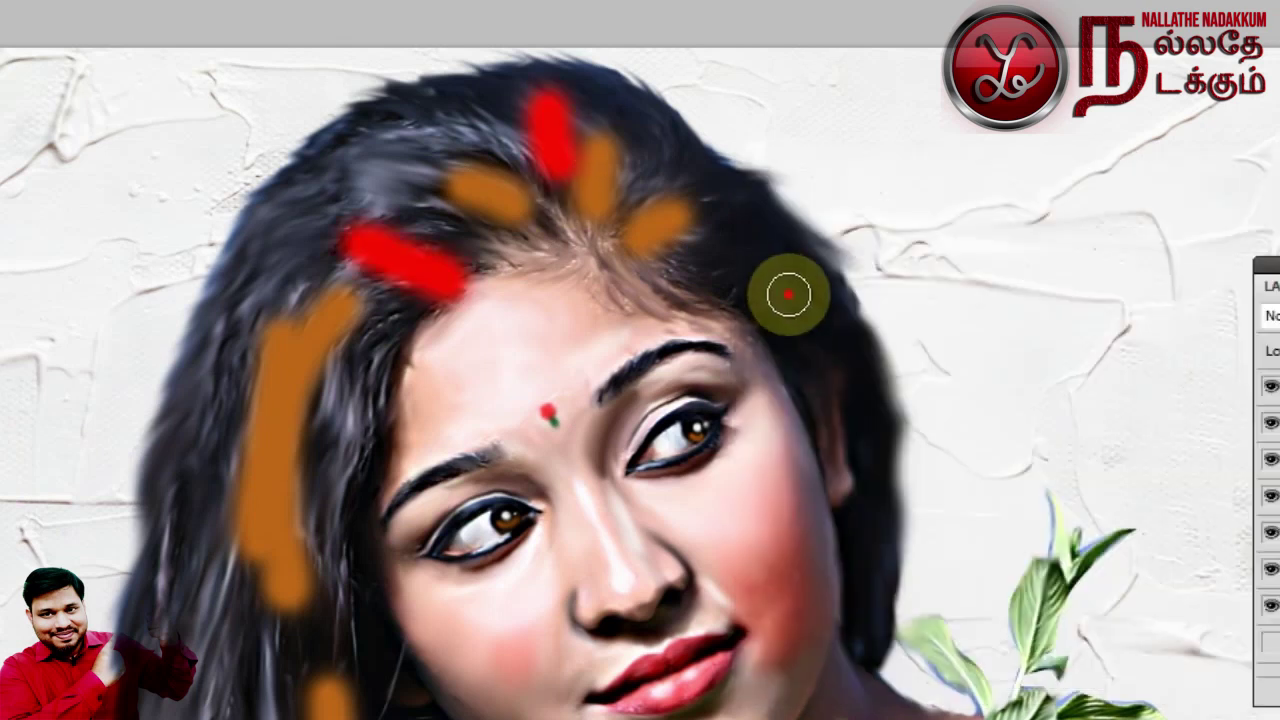
pyautogui.click(790, 293)
# Change the blend mode of the layer holding the painted hair colours so they tint the strands
pyautogui.moveTo(296, 274); pyautogui.dragTo(230, 342)
pyautogui.click(1272, 316)
pyautogui.click(1271, 190)
# Smudge the red and orange hair colours along the strands from the crown and roots down the long hair
pyautogui.moveTo(379, 217)
pyautogui.mouseDown()
pyautogui.moveTo(420, 269)
pyautogui.moveTo(280, 597)
pyautogui.moveTo(240, 449)
pyautogui.moveTo(259, 386)
pyautogui.mouseUp()
pyautogui.moveTo(244, 716)
pyautogui.mouseDown()
pyautogui.moveTo(186, 446)
pyautogui.moveTo(229, 643)
pyautogui.mouseUp()
pyautogui.moveTo(300, 200); pyautogui.dragTo(223, 440)
pyautogui.moveTo(269, 103); pyautogui.dragTo(214, 206)
pyautogui.click(4, 4)
pyautogui.moveTo(309, 166)
pyautogui.mouseDown()
pyautogui.moveTo(363, 109)
pyautogui.moveTo(354, 122)
pyautogui.mouseUp()
pyautogui.moveTo(117, 186); pyautogui.dragTo(165, 165)
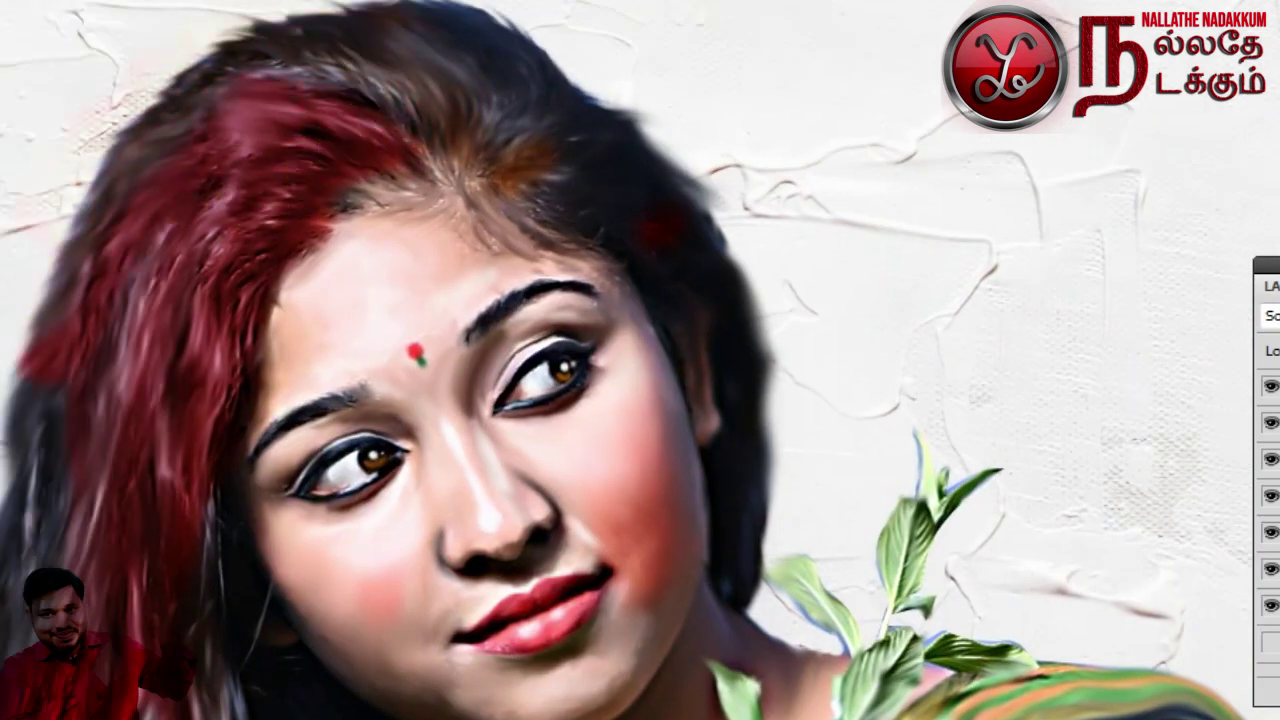
pyautogui.moveTo(292, 208); pyautogui.dragTo(258, 300)
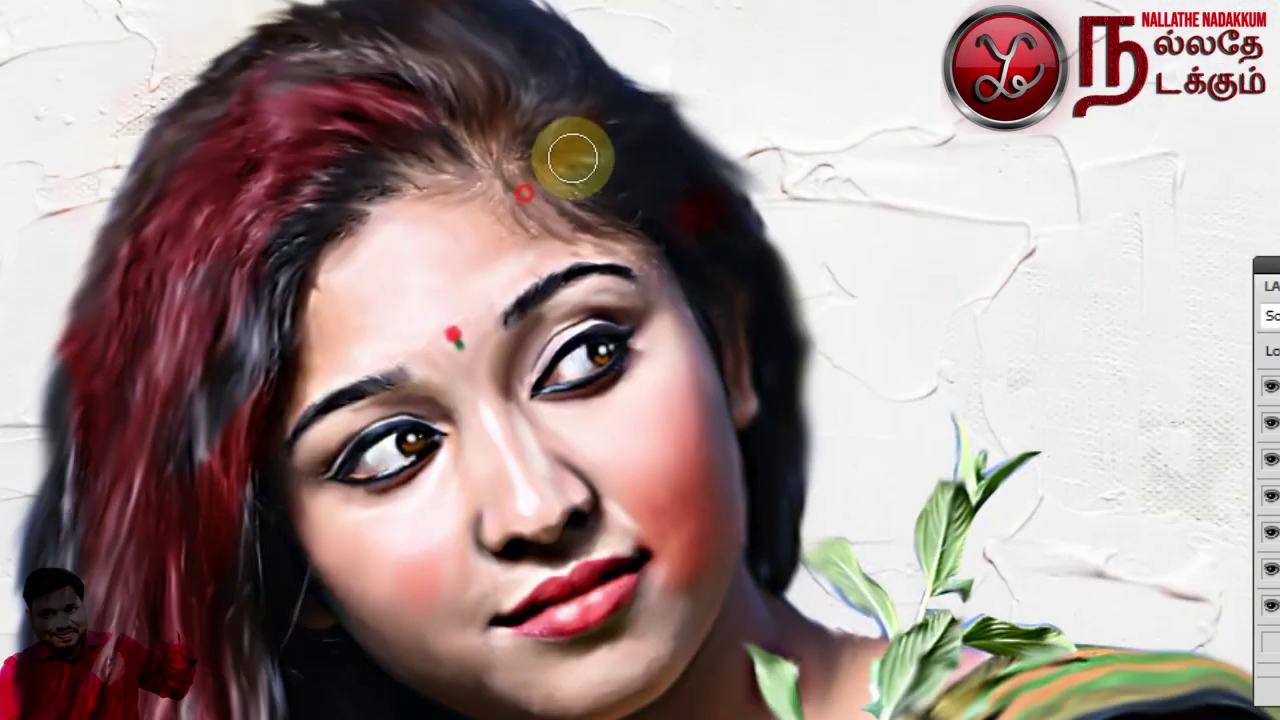
pyautogui.moveTo(572, 158)
pyautogui.mouseDown()
pyautogui.moveTo(748, 308)
pyautogui.moveTo(302, 62)
pyautogui.moveTo(218, 188)
pyautogui.moveTo(184, 550)
pyautogui.moveTo(102, 593)
pyautogui.mouseUp()
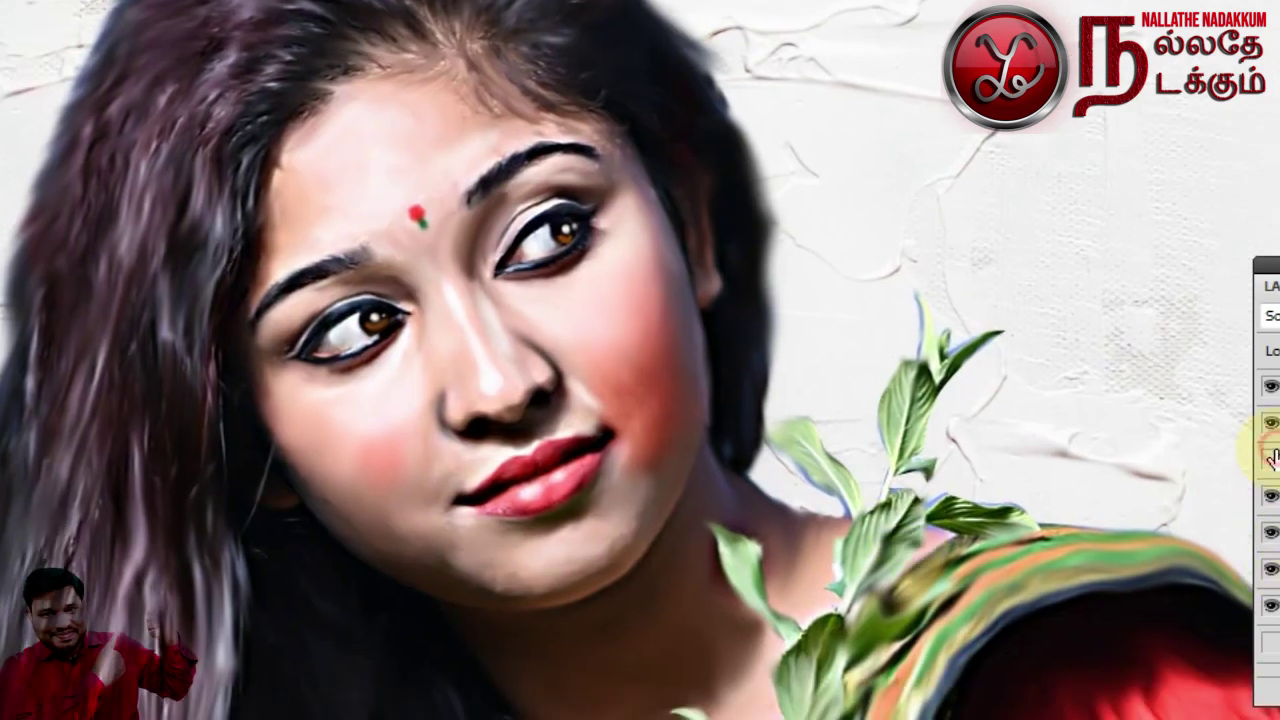
# Soften the strong red blush on the picture's right cheek
pyautogui.moveTo(637, 393); pyautogui.dragTo(646, 511)
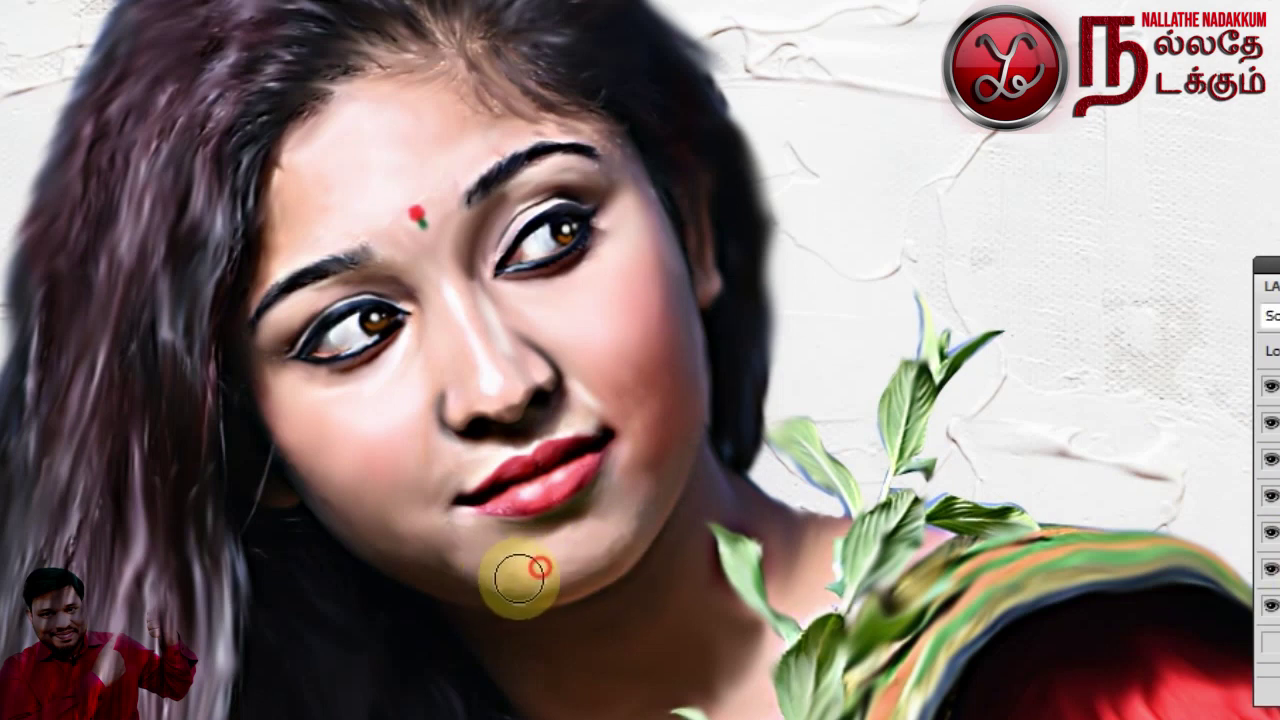
pyautogui.click(1271, 568)
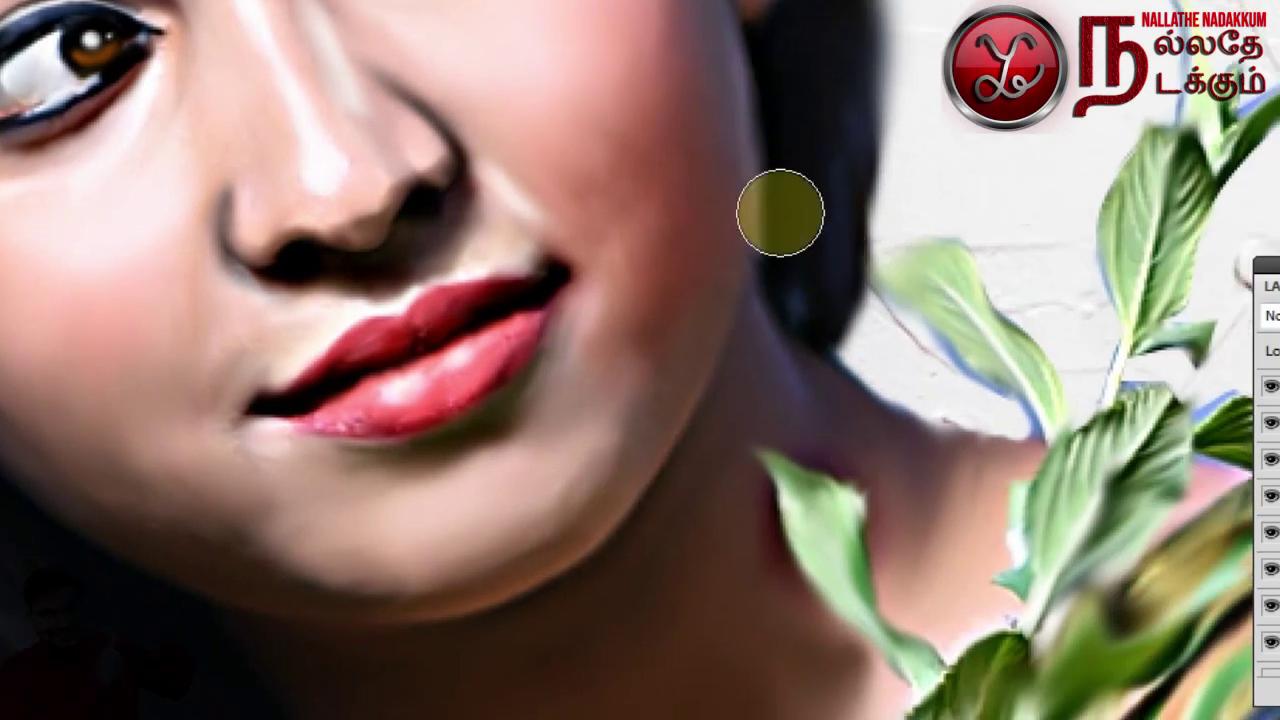
# Paint dark red contour strokes down the face edge on the picture's right and along the opposite lower jaw
pyautogui.moveTo(735, 75); pyautogui.dragTo(728, 200)
pyautogui.hotkey('ctrl', '+')
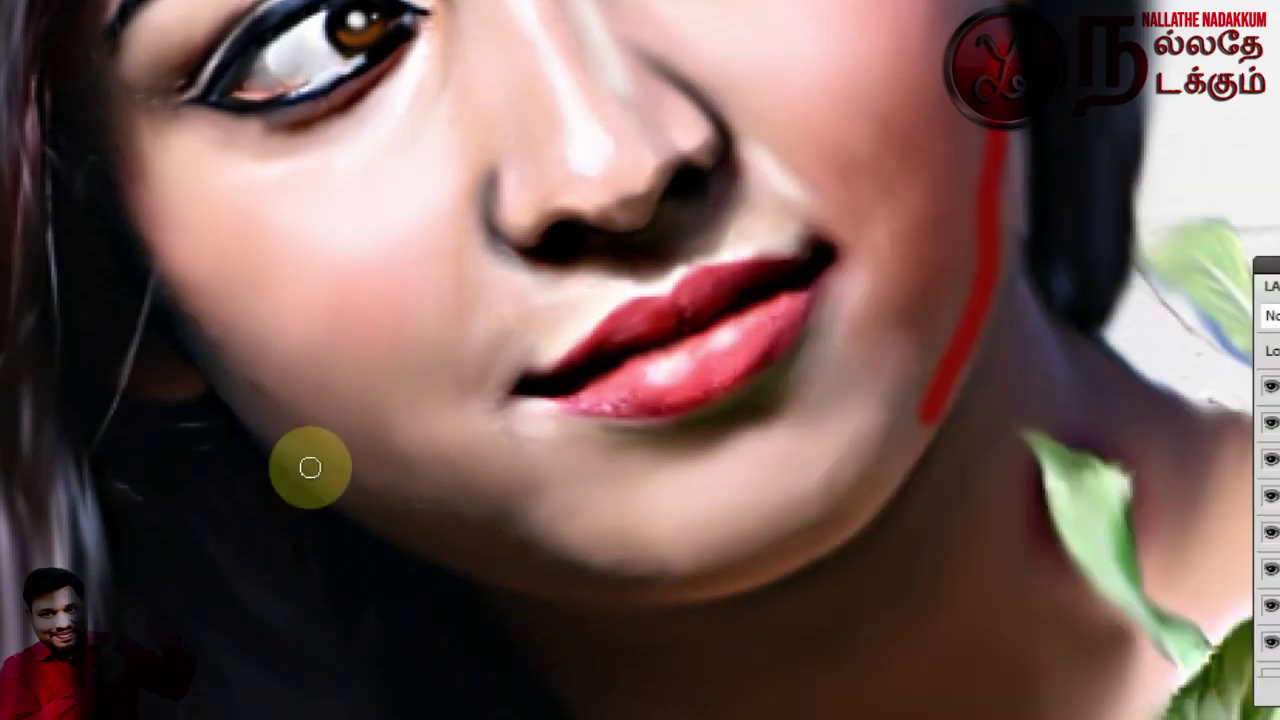
pyautogui.moveTo(309, 466); pyautogui.dragTo(600, 586)
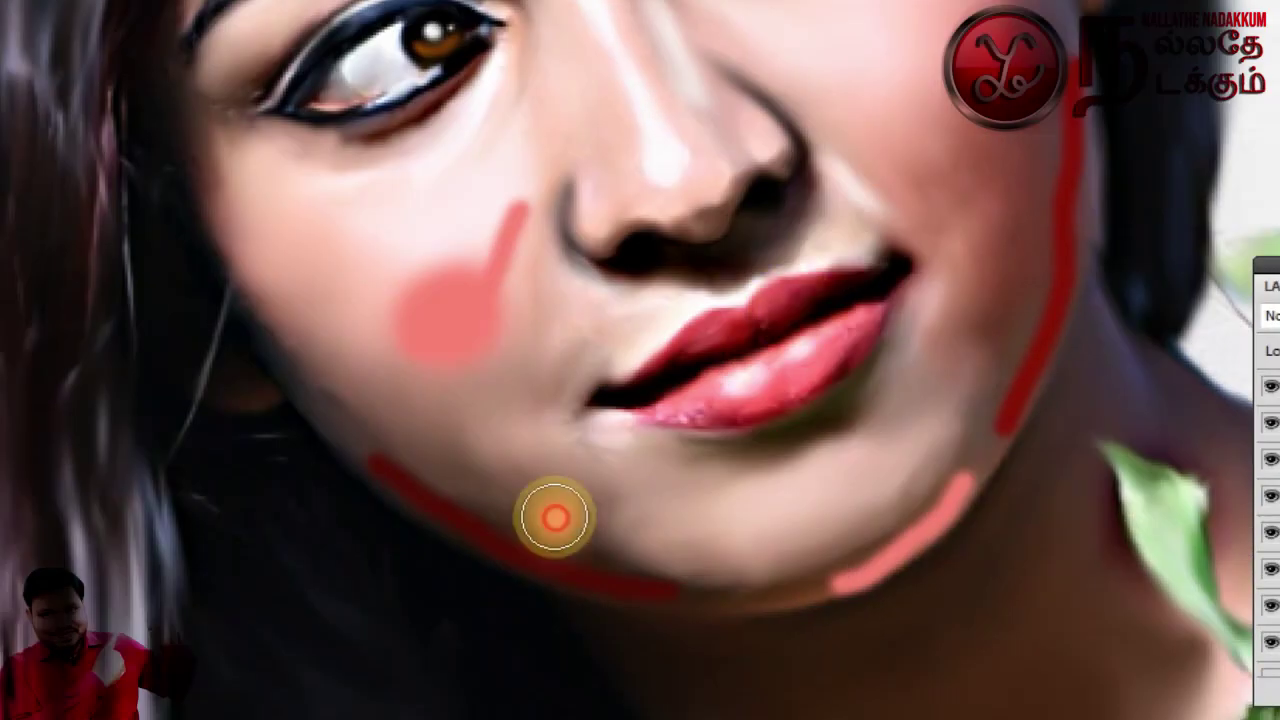
# Blend the pink cheek spot and the dark red jaw stroke on the picture's left into the skin
pyautogui.click(557, 514)
pyautogui.click(371, 406)
pyautogui.moveTo(545, 505); pyautogui.dragTo(509, 469)
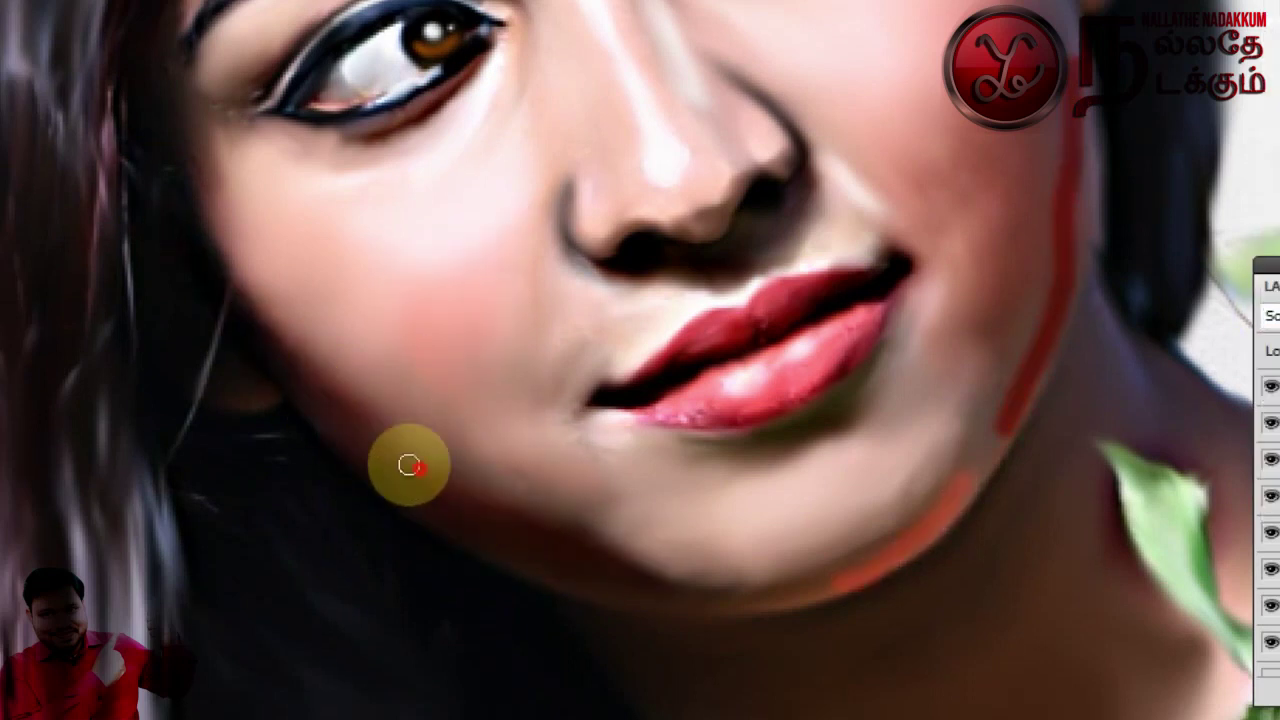
# Smudge the red contour stroke on the picture's right into the lower cheek and jaw
pyautogui.hotkey('ctrl', '+')
pyautogui.moveTo(476, 584)
pyautogui.mouseDown()
pyautogui.moveTo(333, 378)
pyautogui.moveTo(214, 169)
pyautogui.mouseUp()
pyautogui.moveTo(1034, 259); pyautogui.dragTo(934, 394)
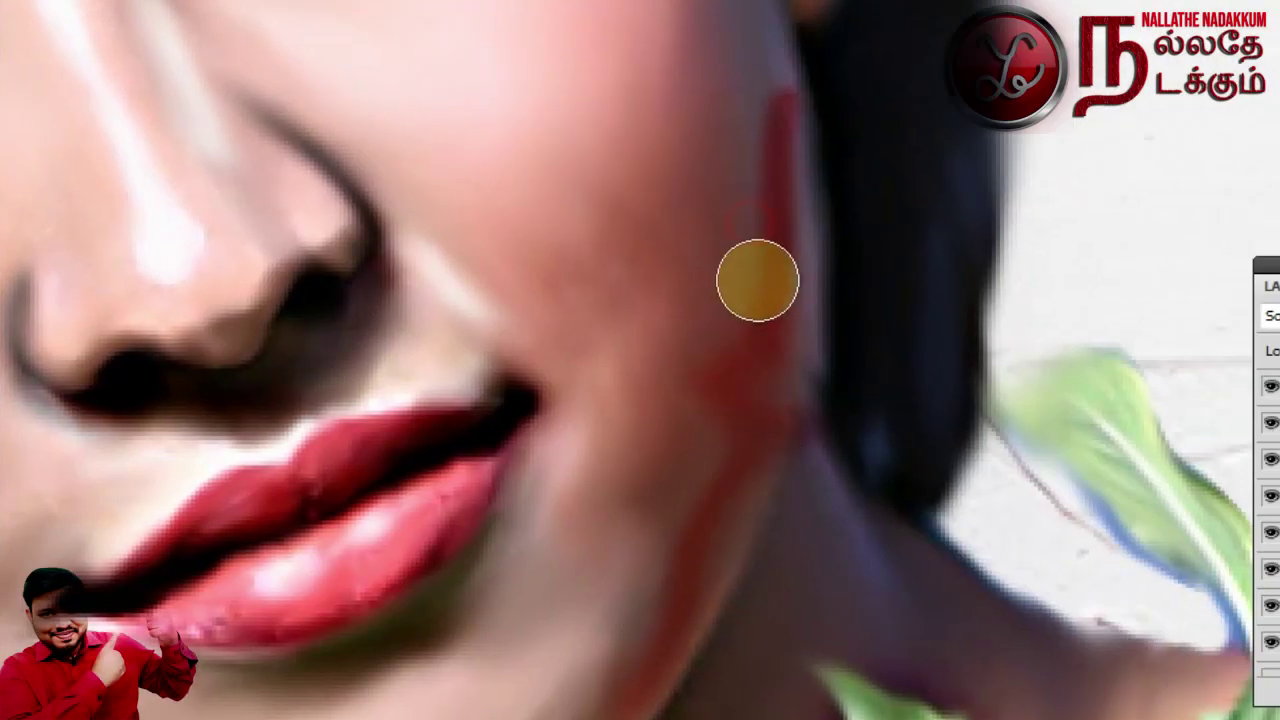
pyautogui.moveTo(745, 230); pyautogui.dragTo(713, 329)
pyautogui.moveTo(740, 429); pyautogui.dragTo(705, 502)
pyautogui.moveTo(791, 608); pyautogui.dragTo(827, 259)
pyautogui.moveTo(709, 305); pyautogui.dragTo(690, 385)
pyautogui.moveTo(655, 145); pyautogui.dragTo(845, 346)
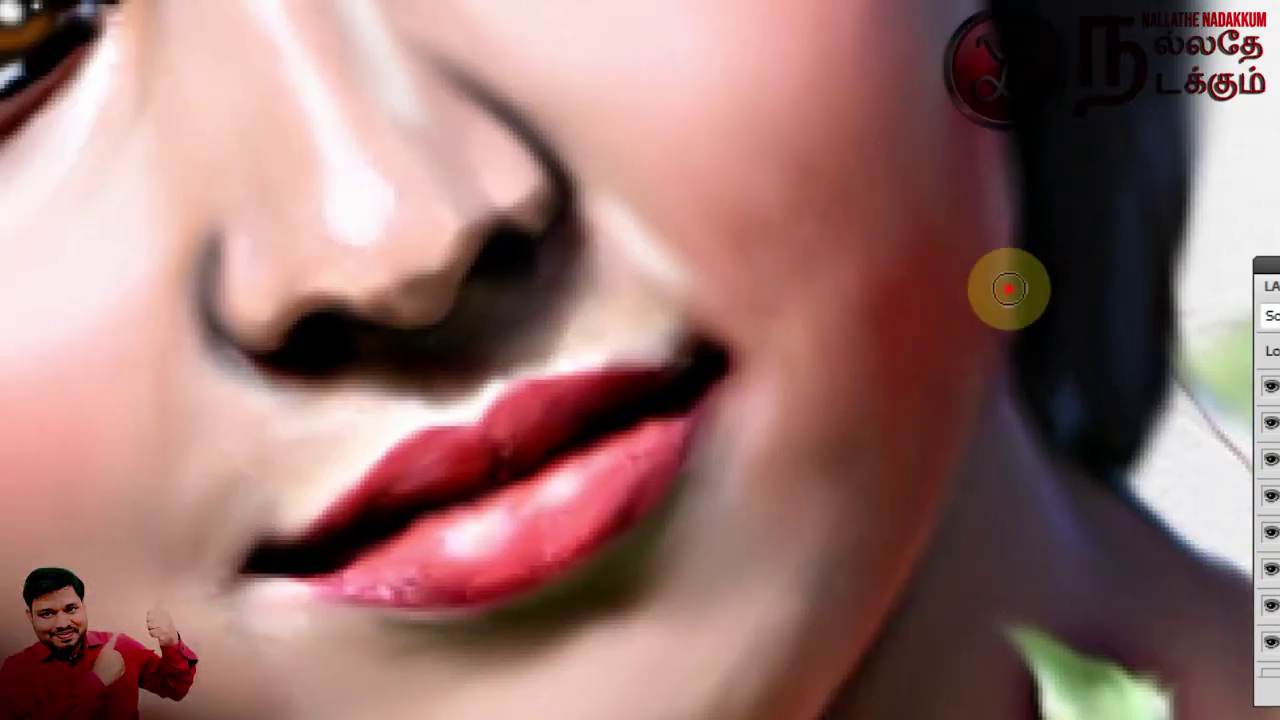
# Blend the red tint upward along the face edge toward the ear and smooth it into the cheek
pyautogui.scroll(2, 880, 350)
pyautogui.moveTo(880, 278); pyautogui.dragTo(892, 178)
pyautogui.moveTo(823, 477); pyautogui.dragTo(831, 178)
pyautogui.moveTo(851, 577)
pyautogui.mouseDown()
pyautogui.moveTo(877, 486)
pyautogui.moveTo(835, 158)
pyautogui.mouseUp()
pyautogui.moveTo(765, 184); pyautogui.dragTo(602, 288)
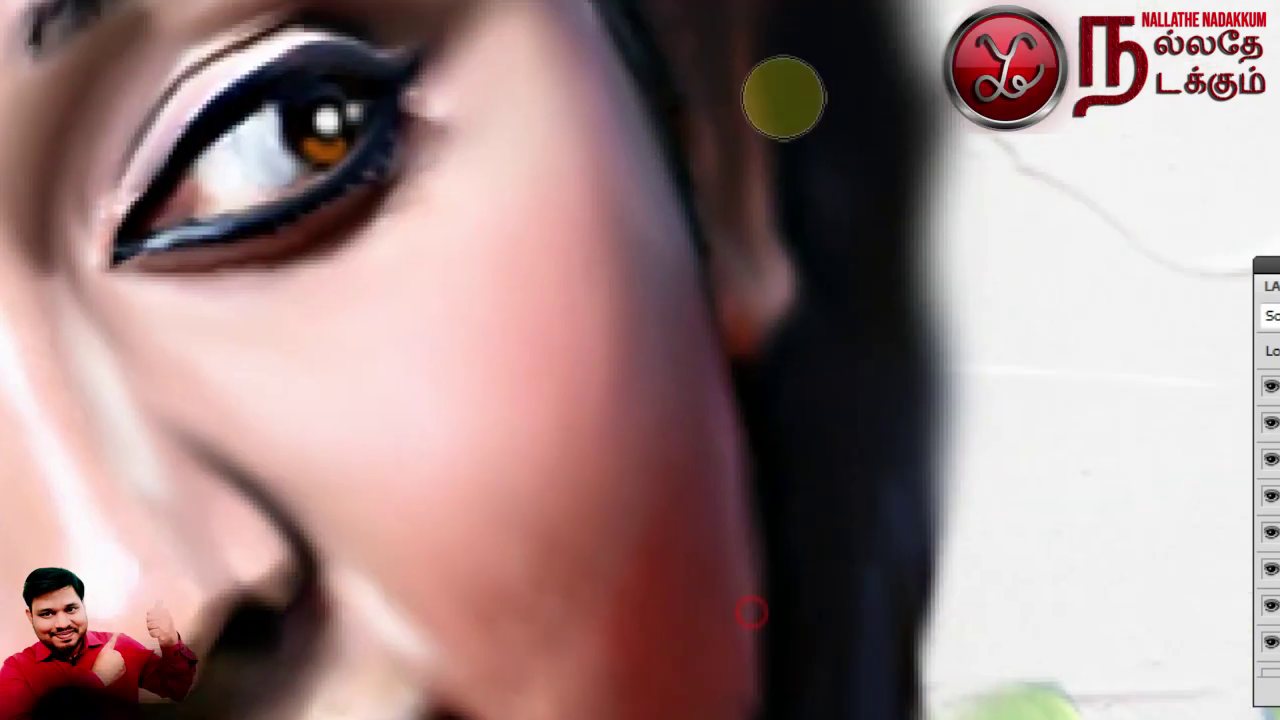
pyautogui.moveTo(675, 466); pyautogui.dragTo(591, 131)
pyautogui.moveTo(629, 405); pyautogui.dragTo(647, 568)
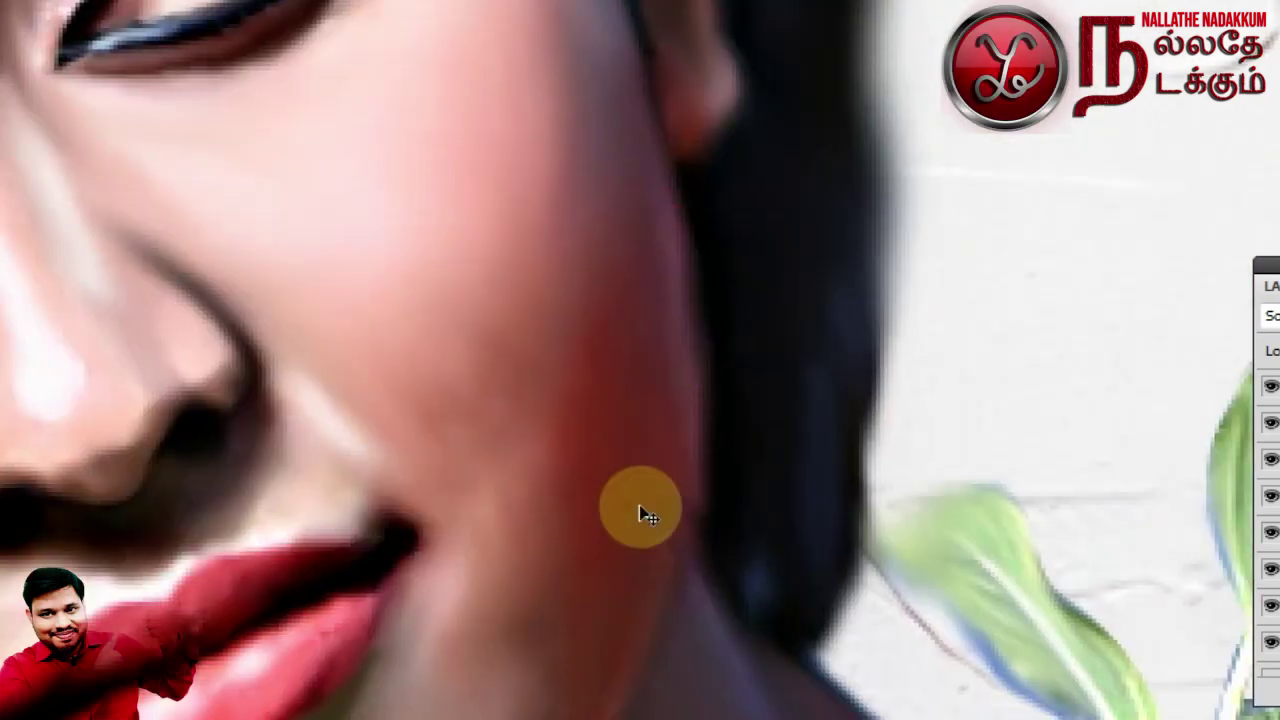
# Fit the whole picture in view and toggle the top layer's visibility to compare the portrait with and without it
pyautogui.hotkey('ctrl', '0')
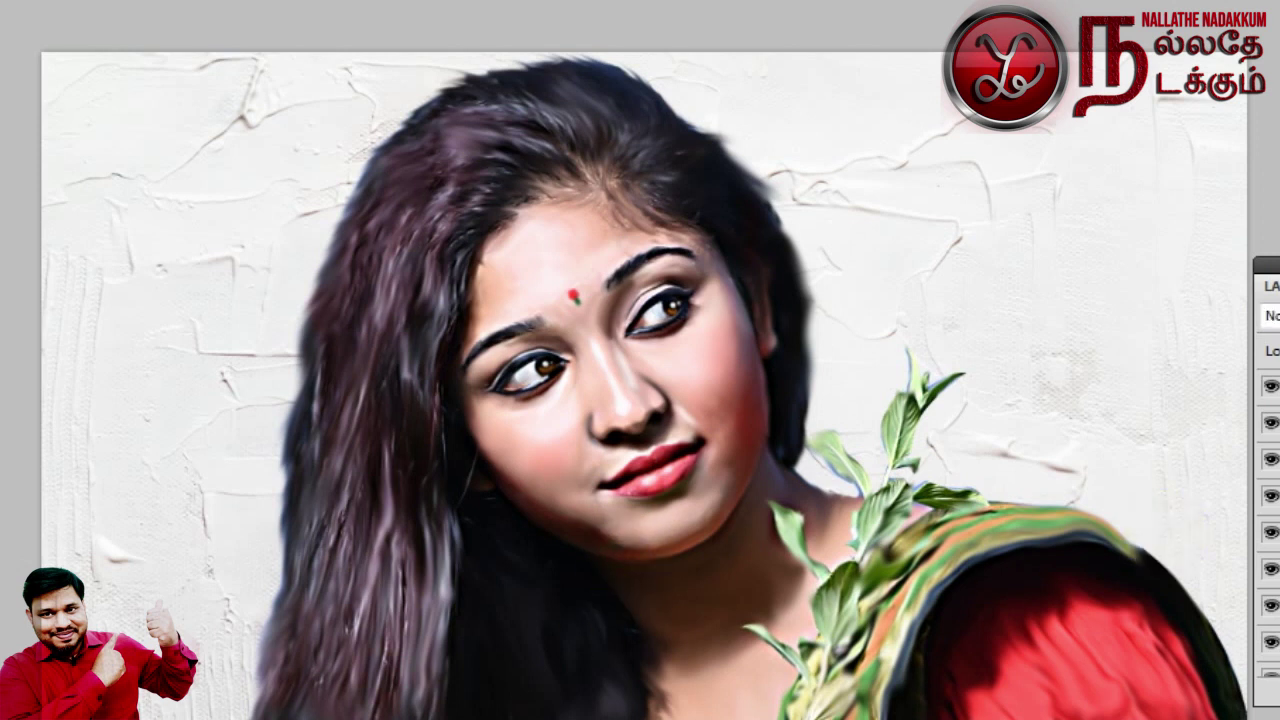
pyautogui.press('Tab')
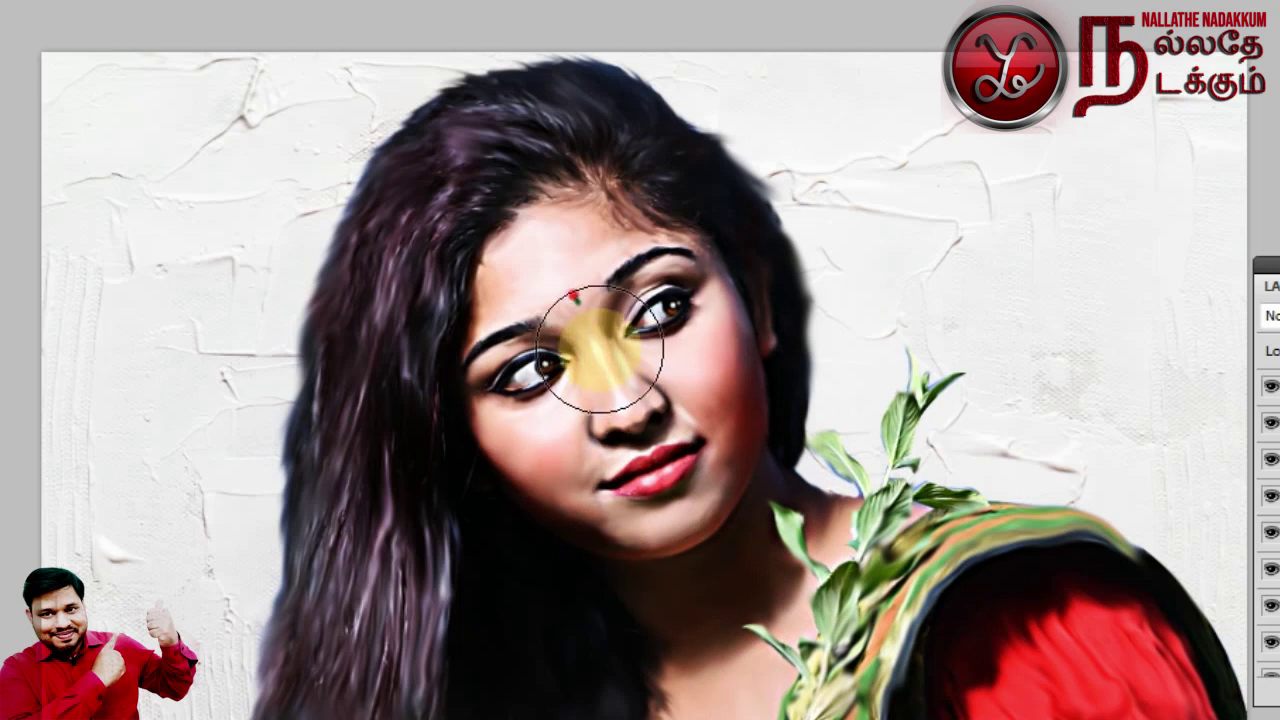
pyautogui.click(1268, 396)
pyautogui.click(1268, 396)
pyautogui.click(1268, 397)
pyautogui.click(1268, 397)
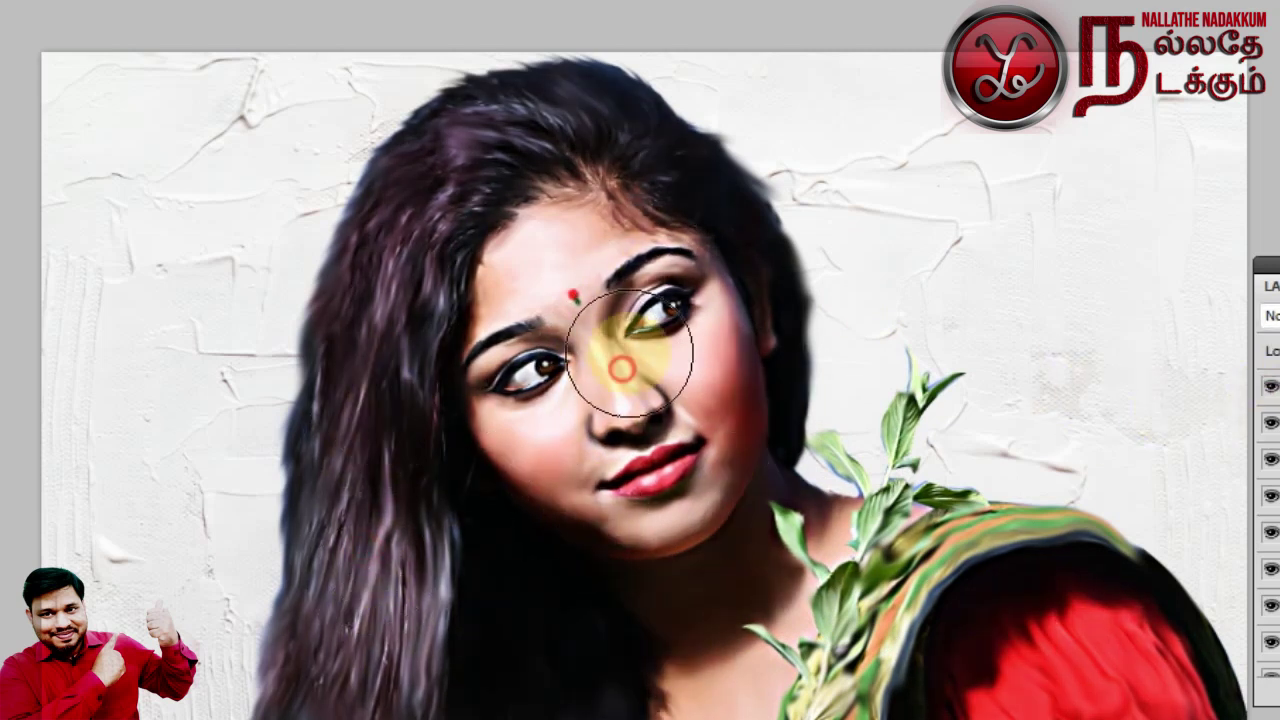